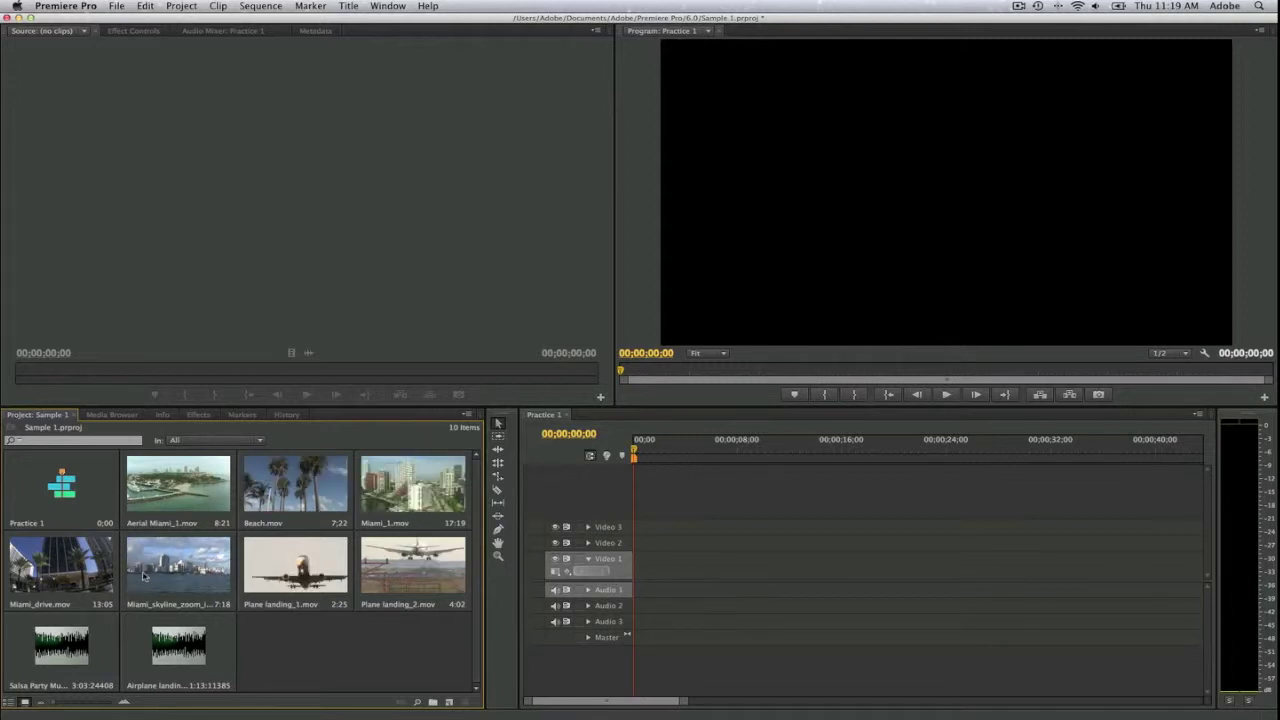
# Drag Aerial Miami_1 toward the sequence and back, leaving Practice 1 empty.
pyautogui.click(168, 507)
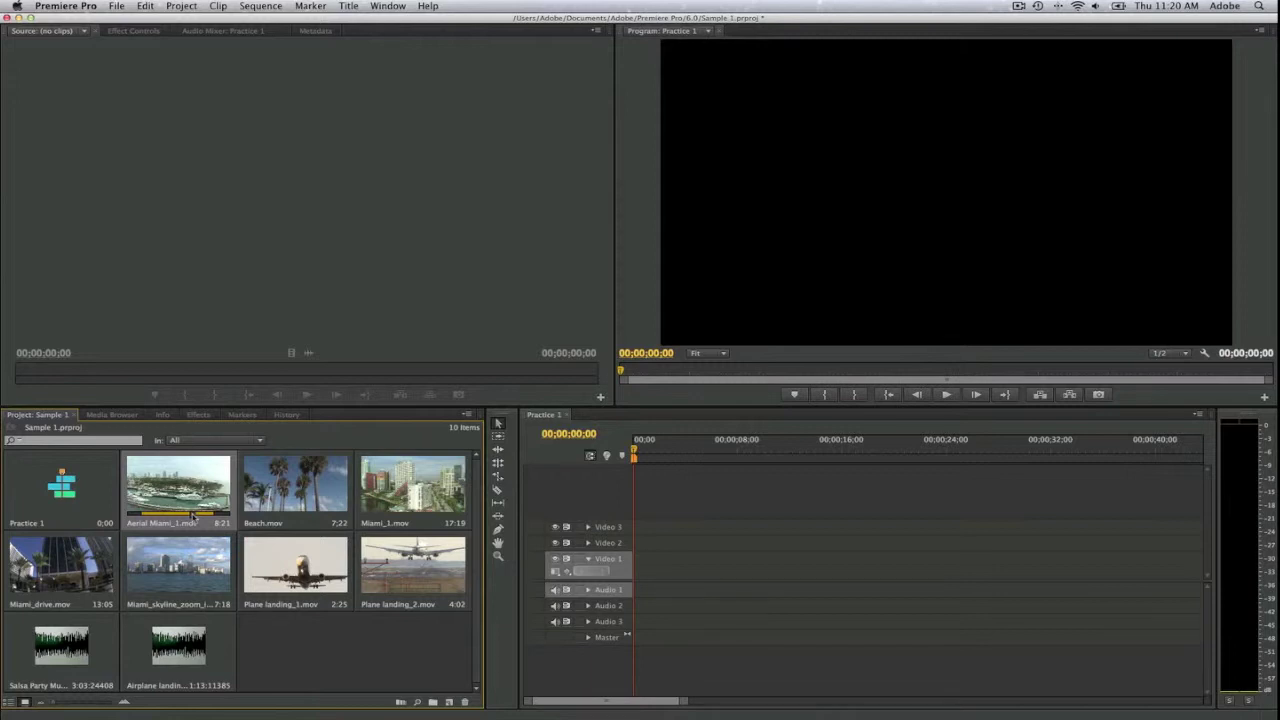
pyautogui.moveTo(166, 490); pyautogui.dragTo(600, 488)
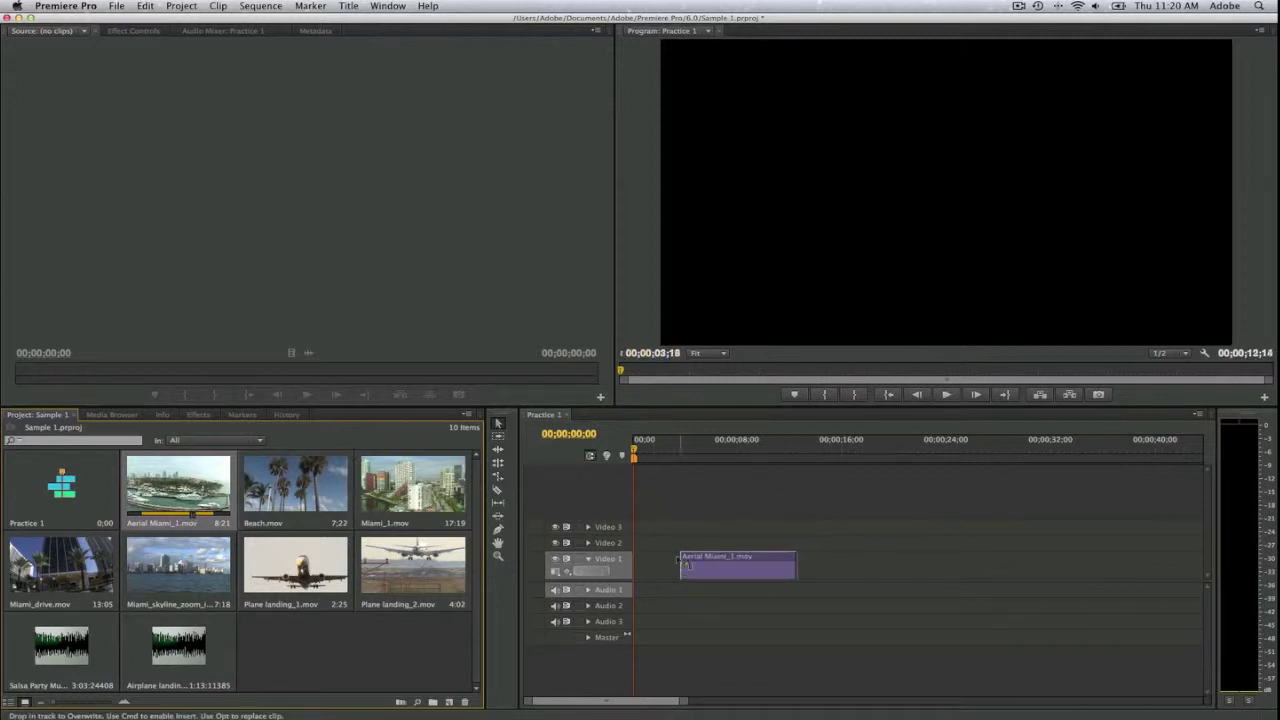
pyautogui.moveTo(593, 481)
pyautogui.mouseDown()
pyautogui.moveTo(635, 577)
pyautogui.moveTo(195, 505)
pyautogui.mouseUp()
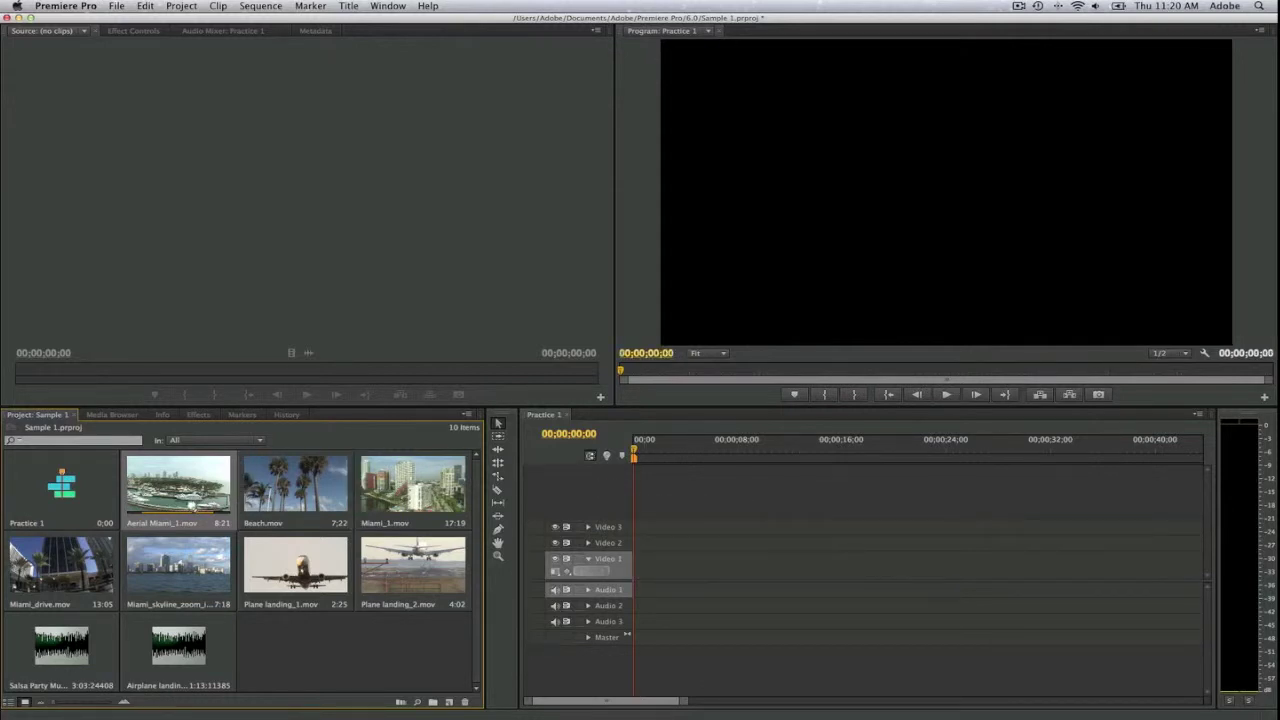
# Preview Aerial Miami_1 and Plane landing_1 in the Source monitor, then load Beach.mov.
pyautogui.doubleClick(181, 494)
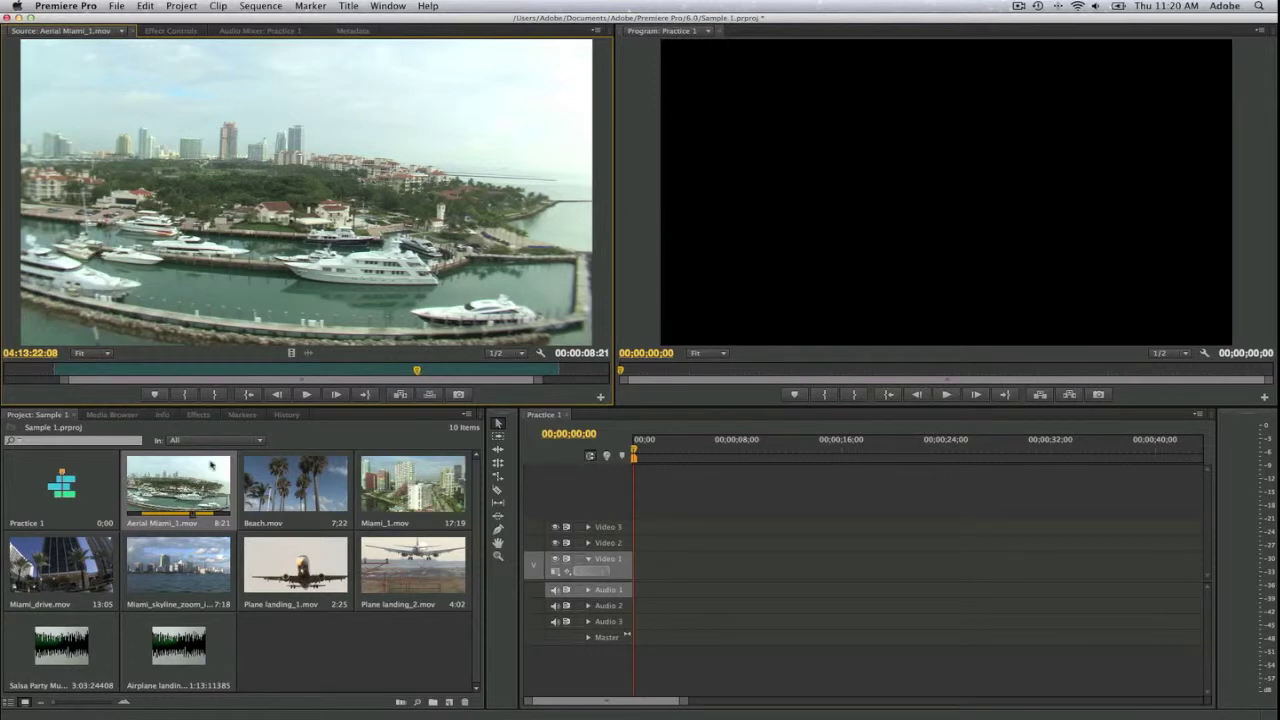
pyautogui.moveTo(418, 371)
pyautogui.mouseDown()
pyautogui.moveTo(300, 374)
pyautogui.moveTo(380, 371)
pyautogui.mouseUp()
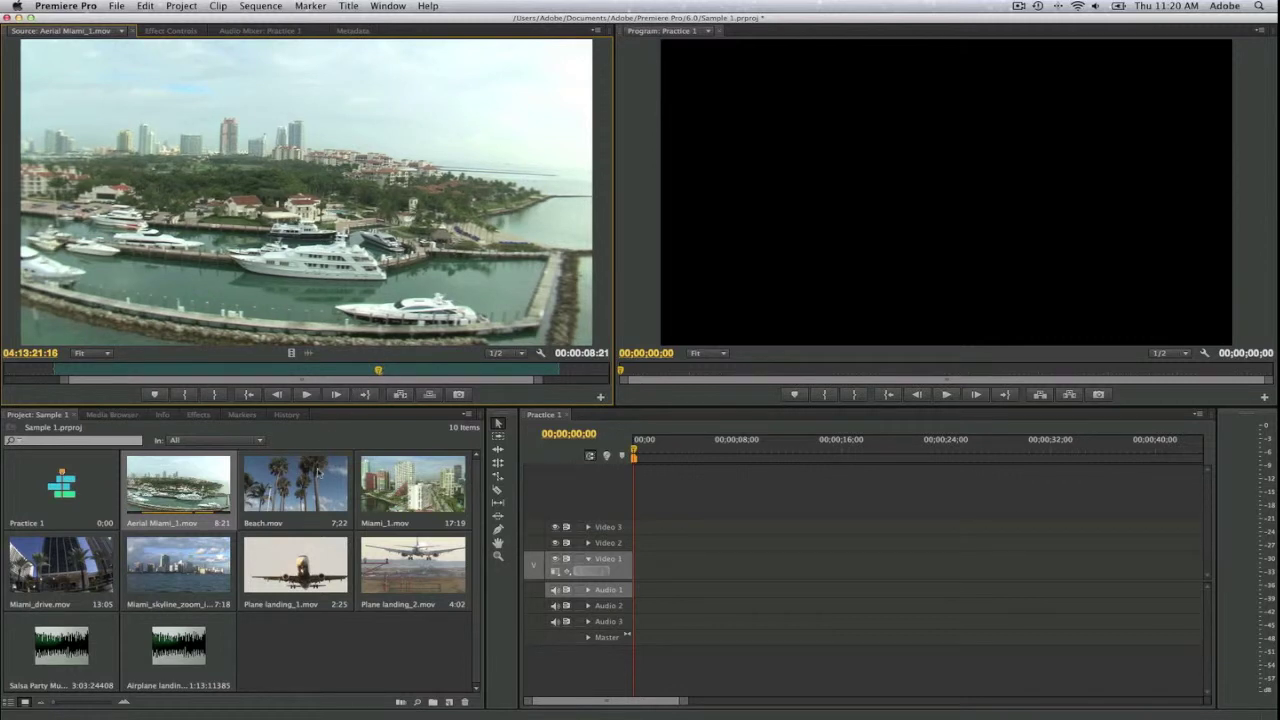
pyautogui.doubleClick(305, 577)
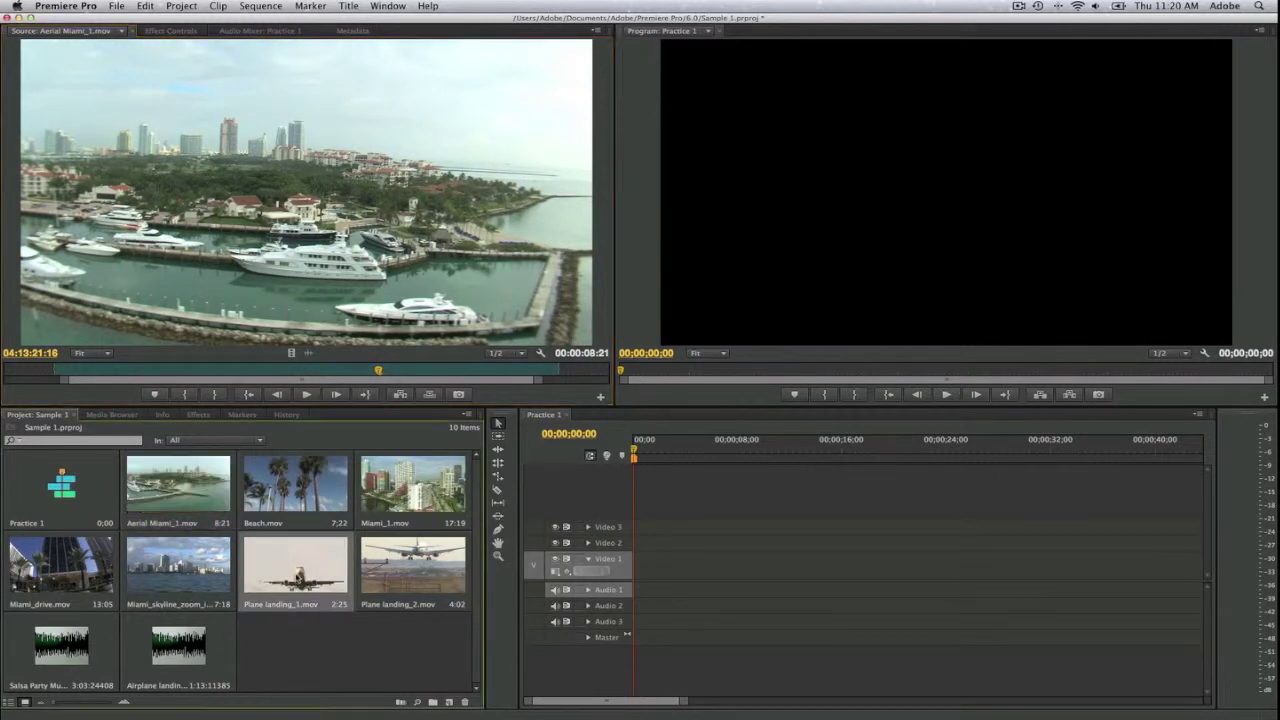
pyautogui.doubleClick(186, 504)
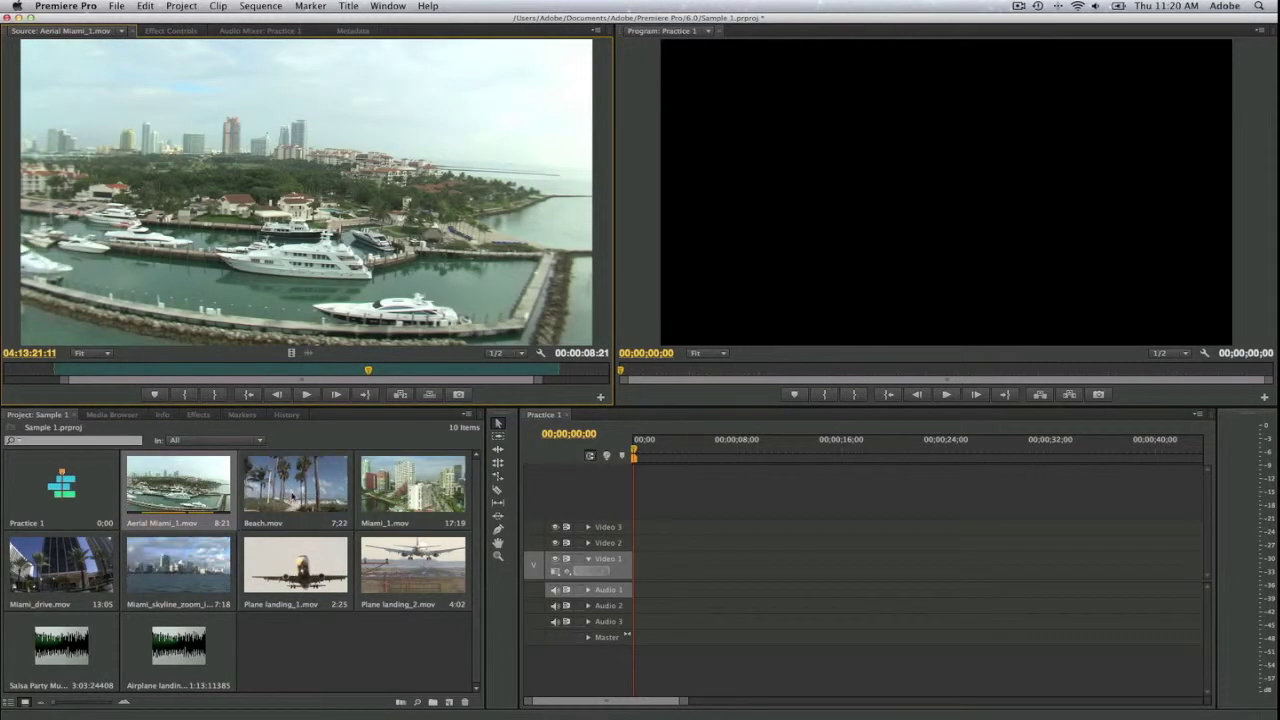
pyautogui.doubleClick(292, 494)
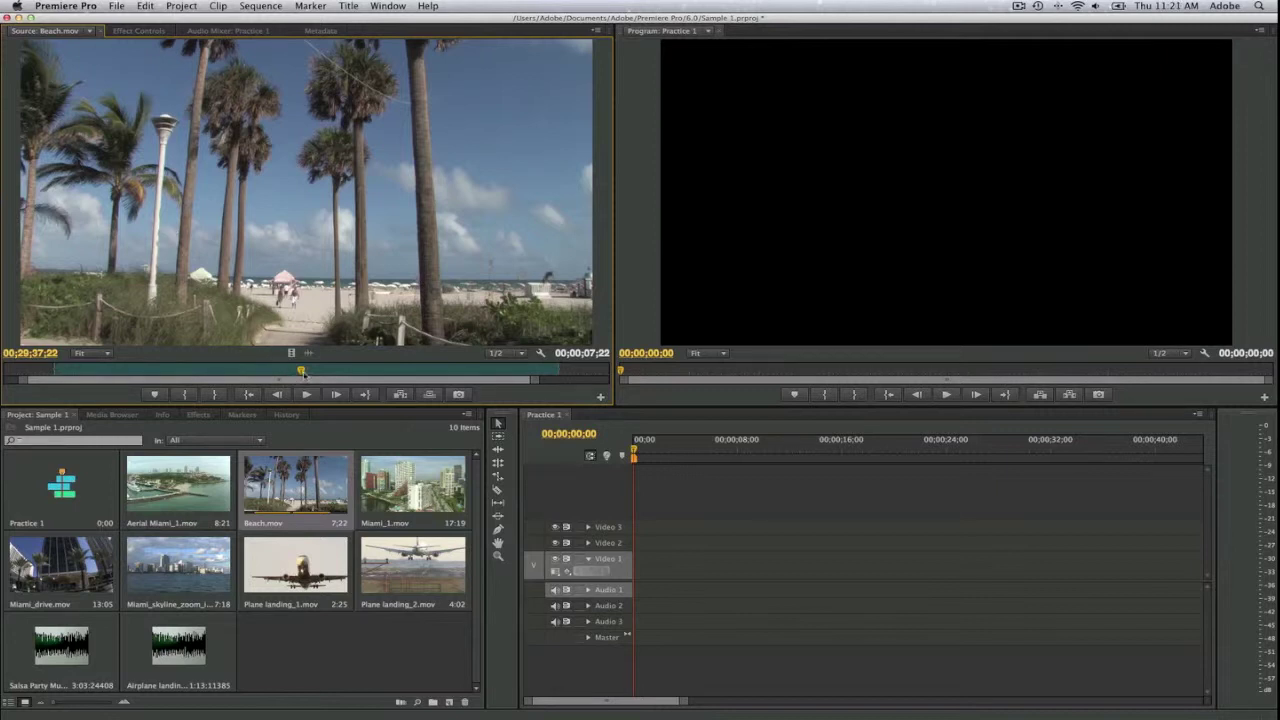
# Trim Beach.mov to about seven seconds with an Out point and overwrite it at 00;00 on Video 1.
pyautogui.moveTo(301, 371)
pyautogui.mouseDown()
pyautogui.moveTo(122, 372)
pyautogui.moveTo(462, 371)
pyautogui.moveTo(519, 388)
pyautogui.mouseUp()
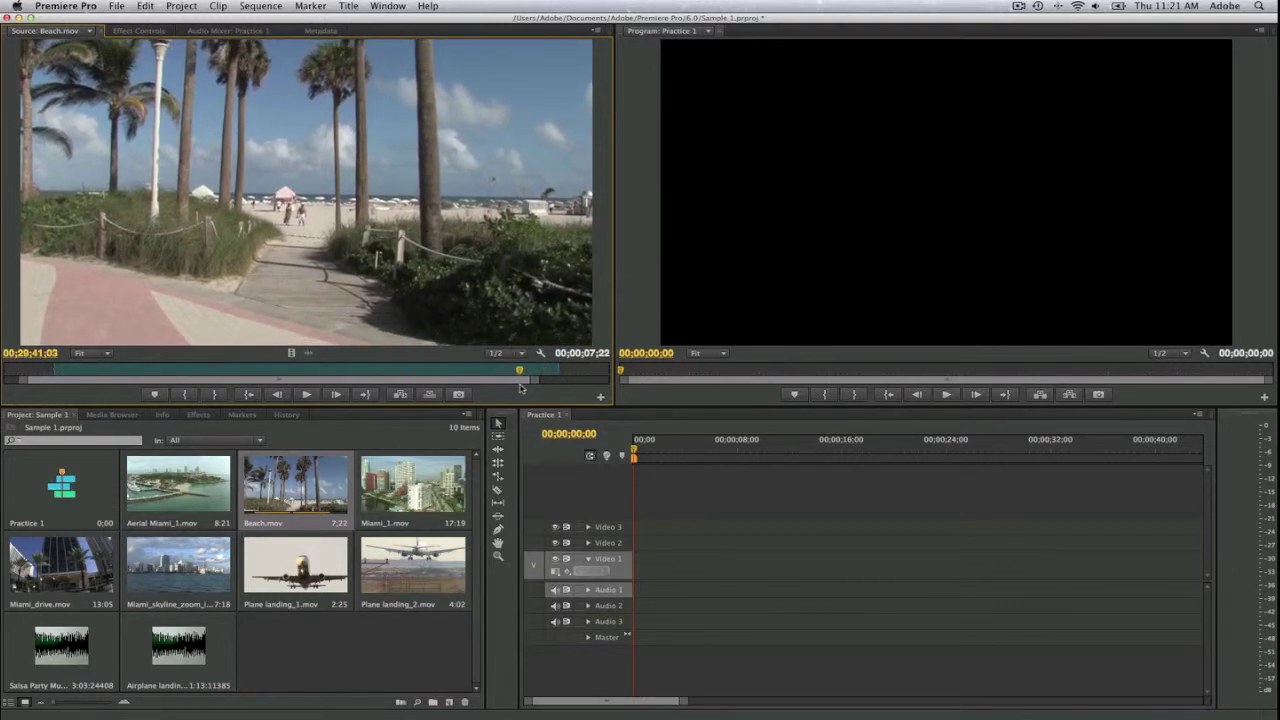
pyautogui.press('o')
pyautogui.moveTo(262, 172)
pyautogui.mouseDown()
pyautogui.moveTo(642, 577)
pyautogui.moveTo(458, 273)
pyautogui.mouseUp()
pyautogui.press('.')
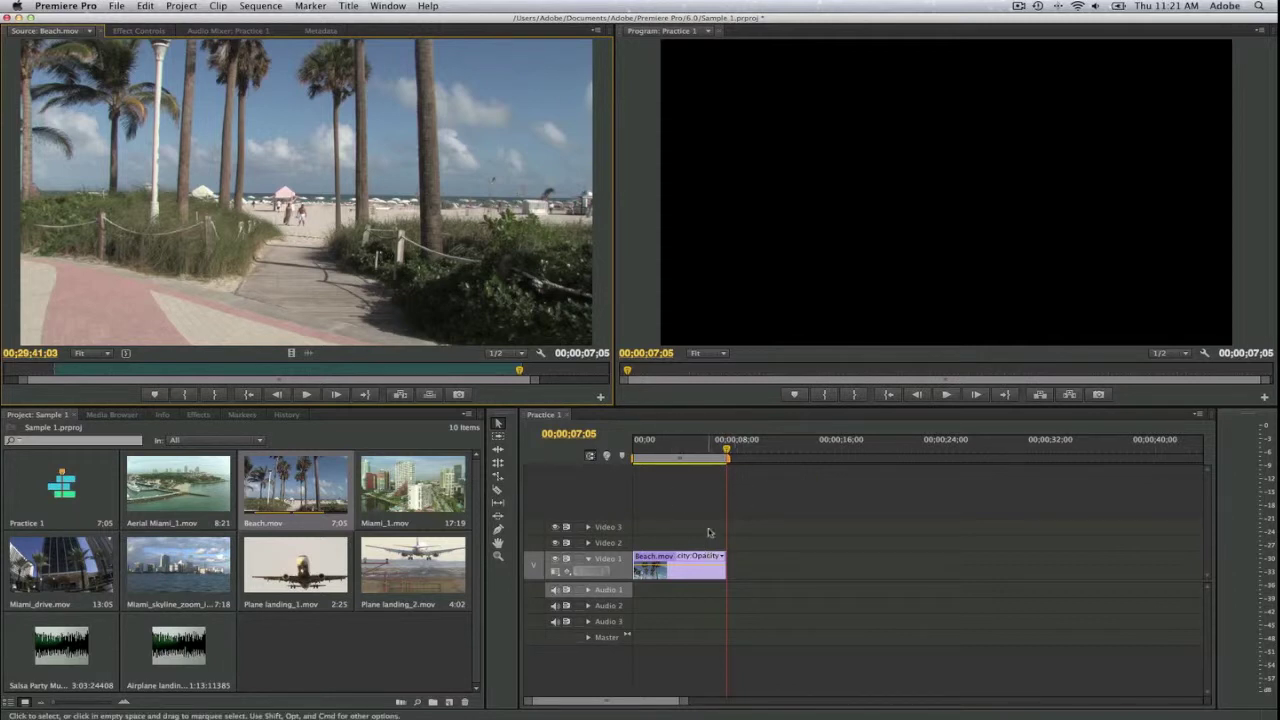
pyautogui.moveTo(727, 458)
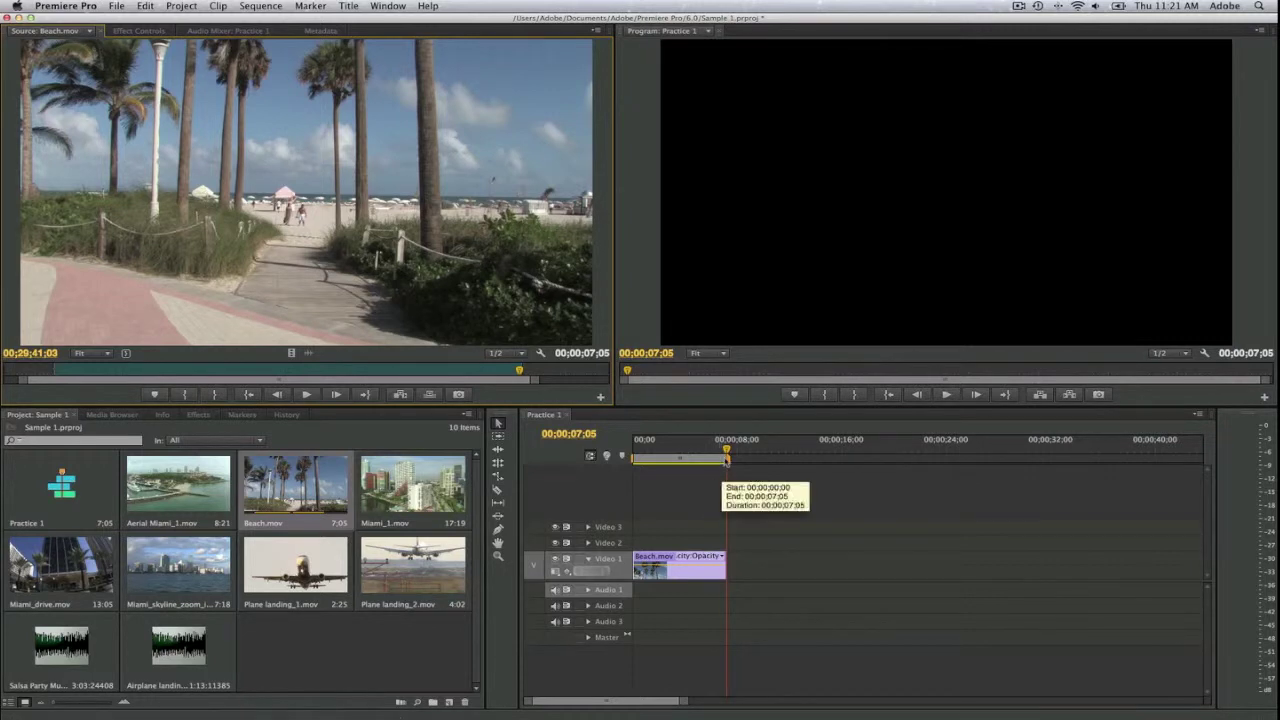
pyautogui.click(727, 452)
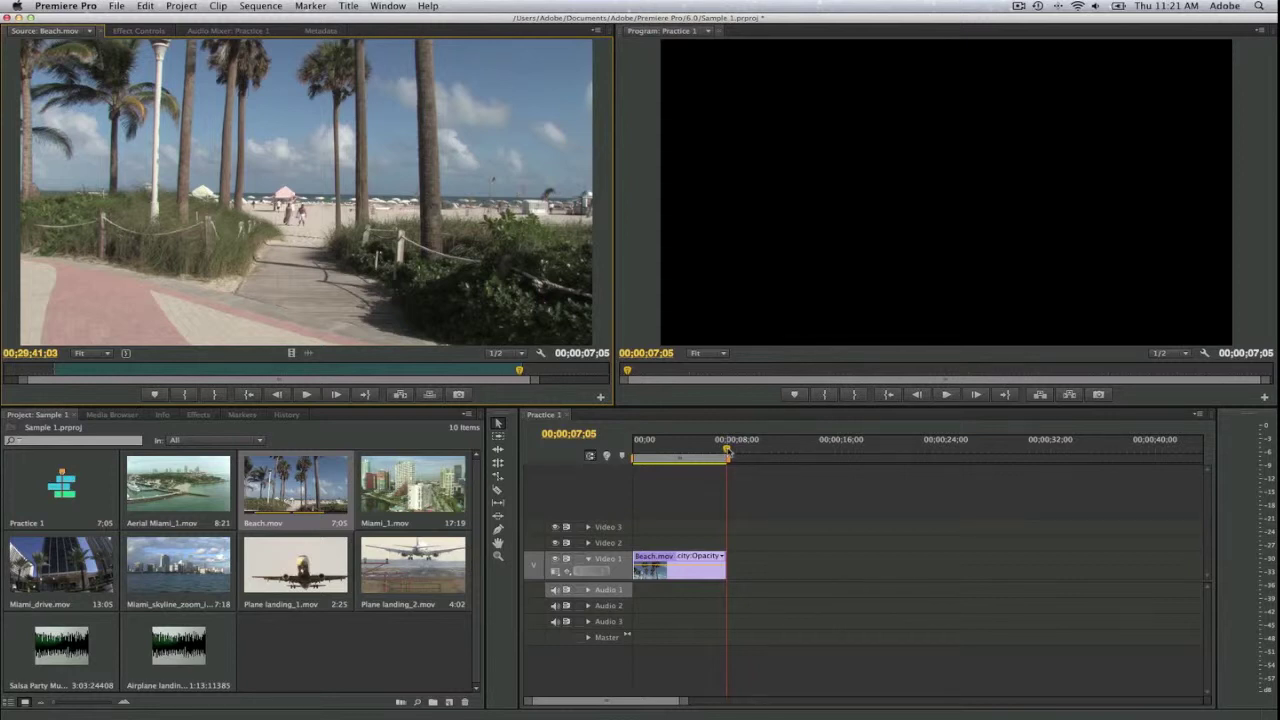
pyautogui.press('Home')
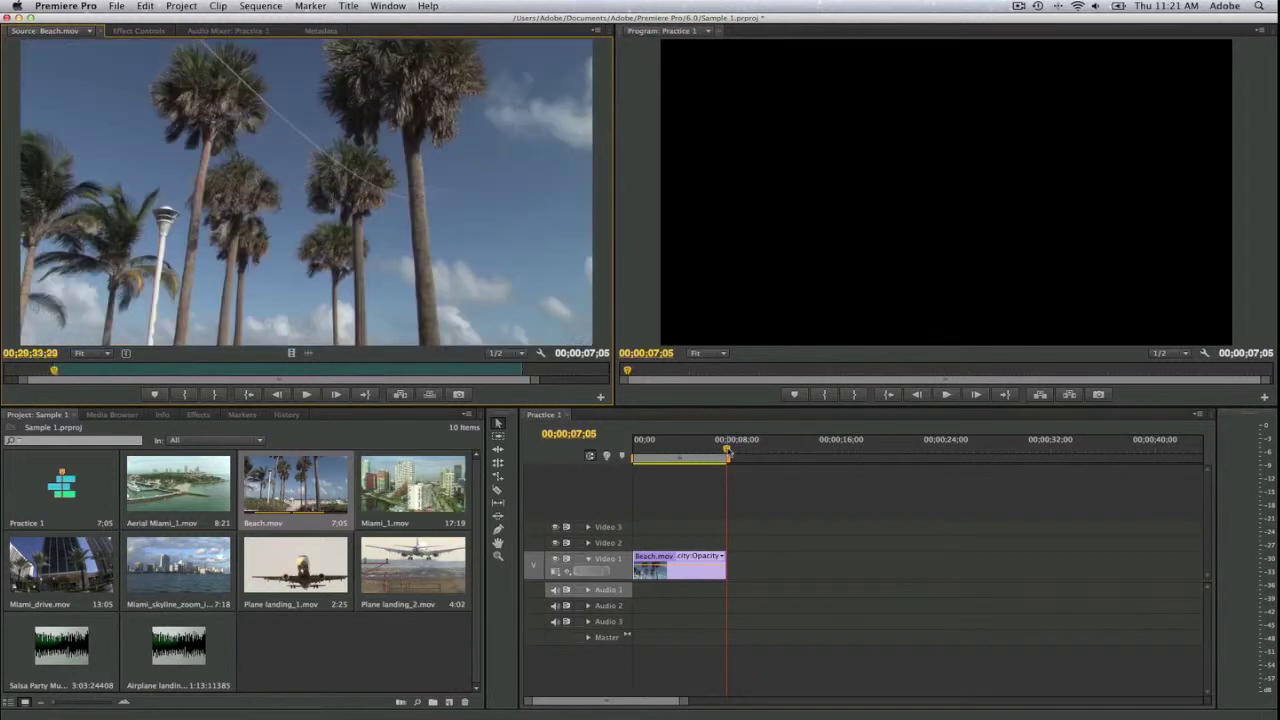
pyautogui.press('Left')
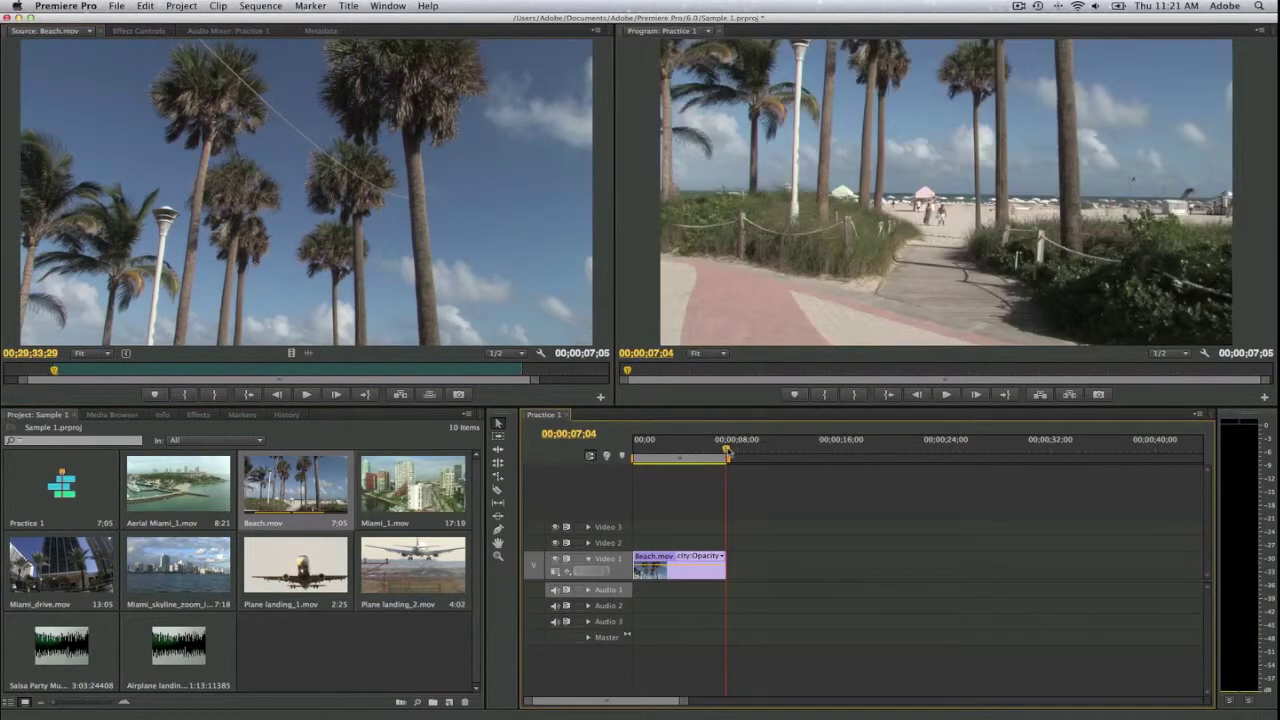
pyautogui.press('Home')
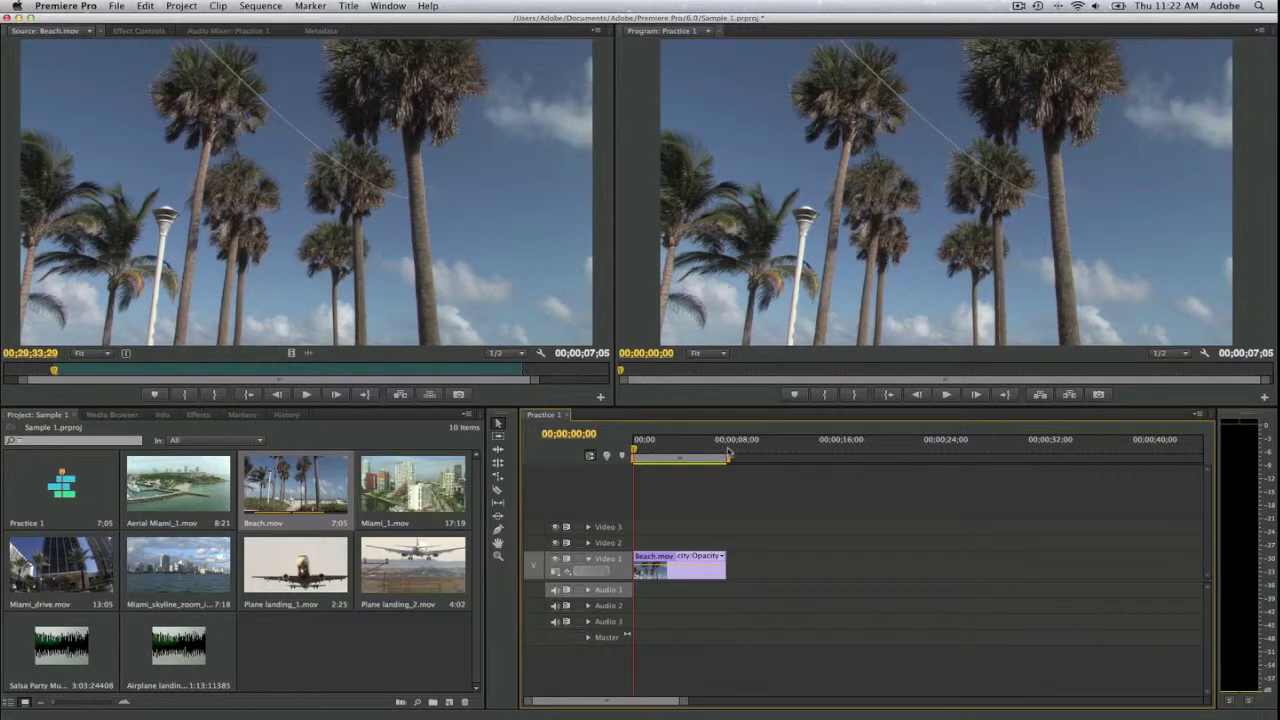
pyautogui.click(728, 452)
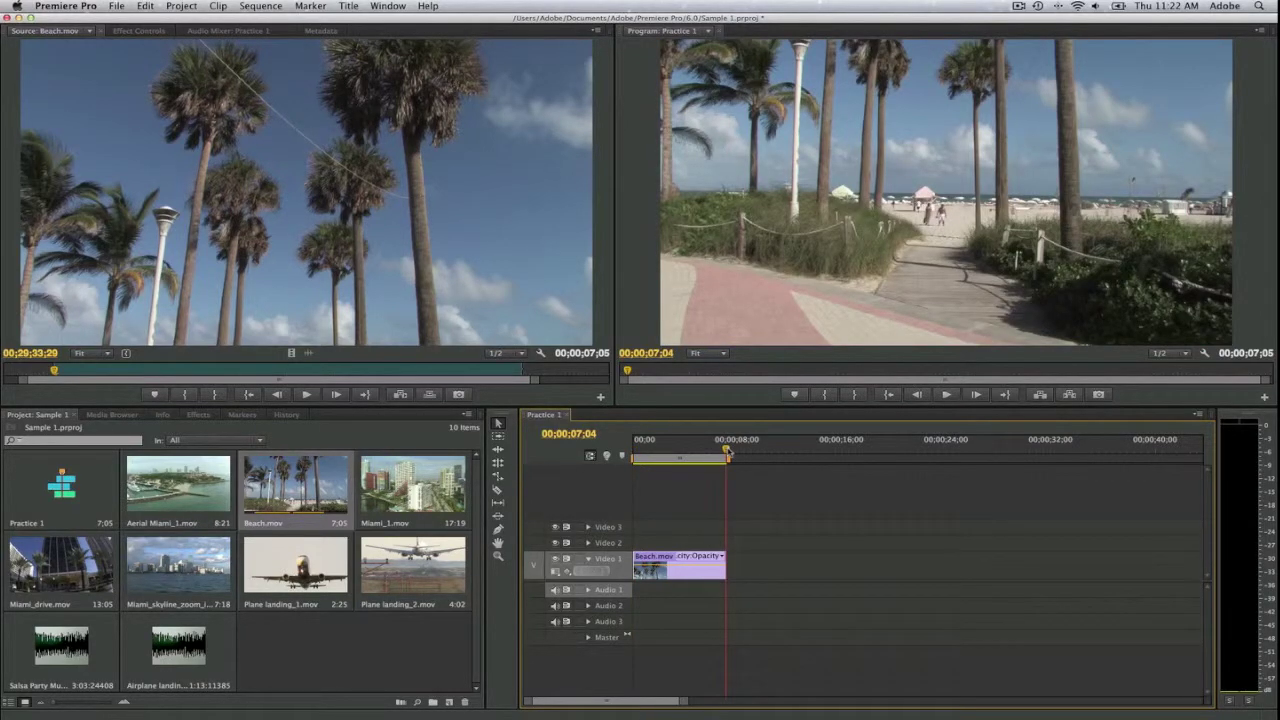
pyautogui.press('Home')
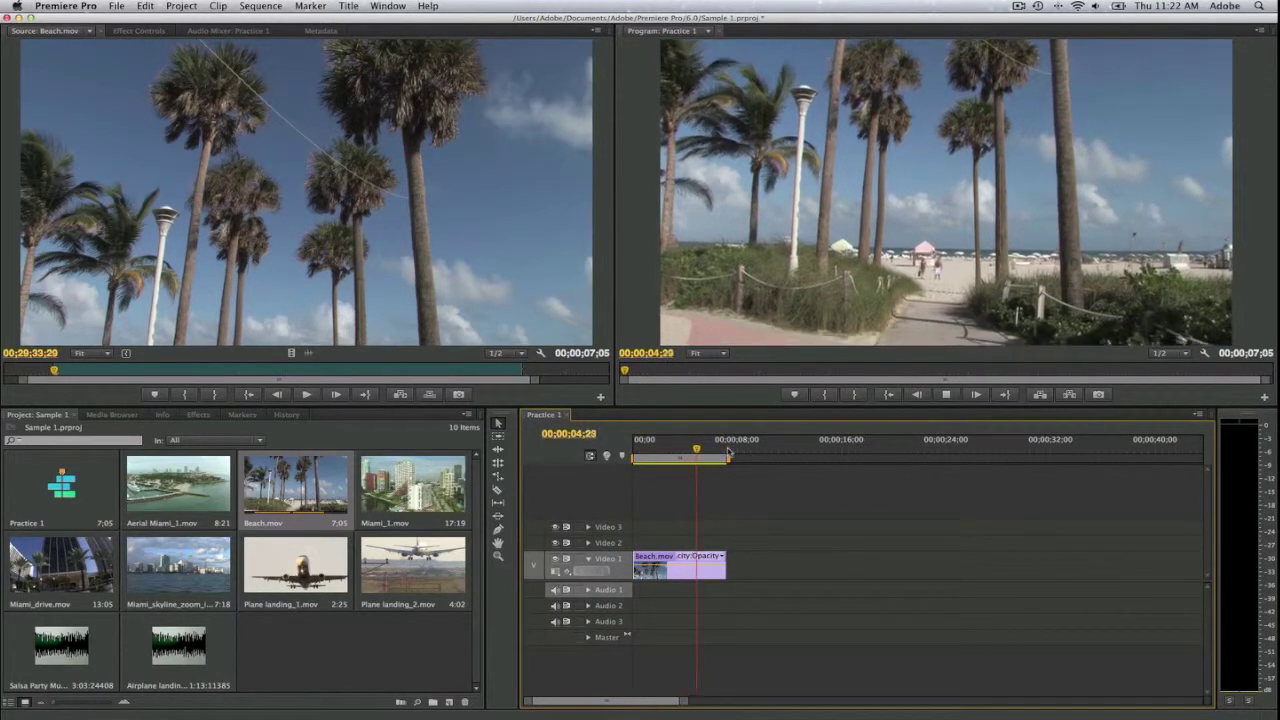
pyautogui.press('space')
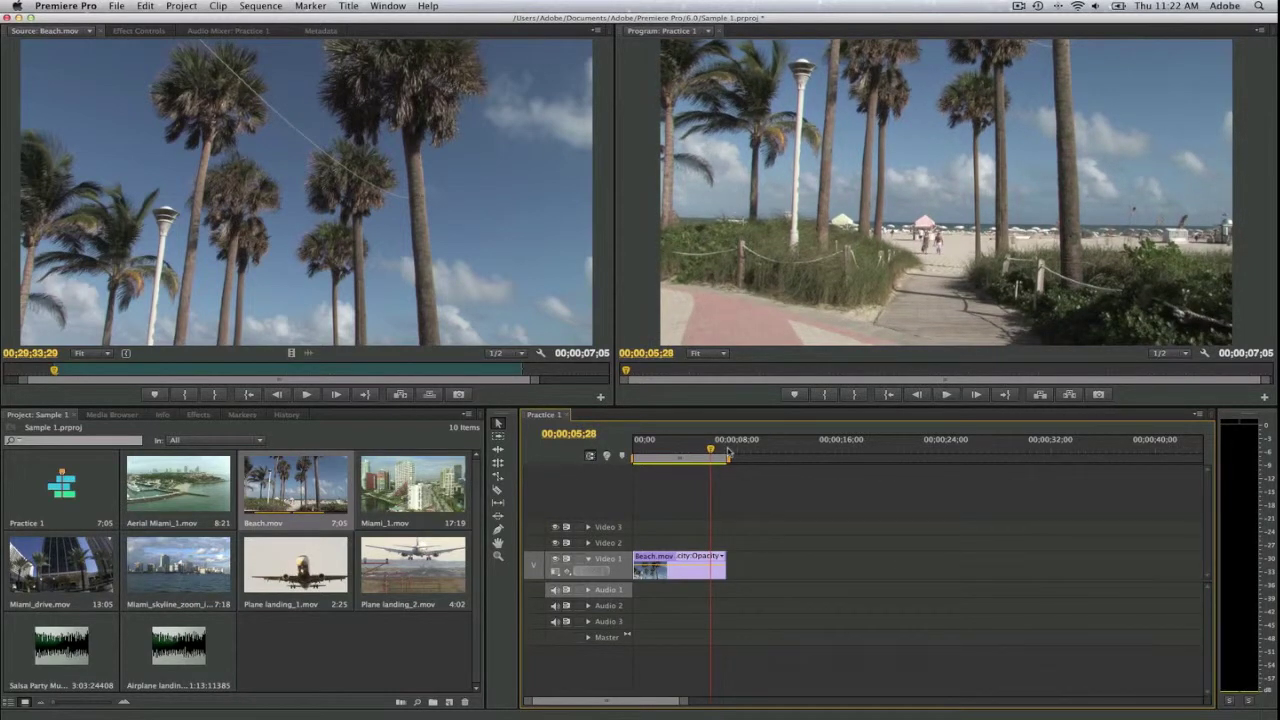
pyautogui.press('Home')
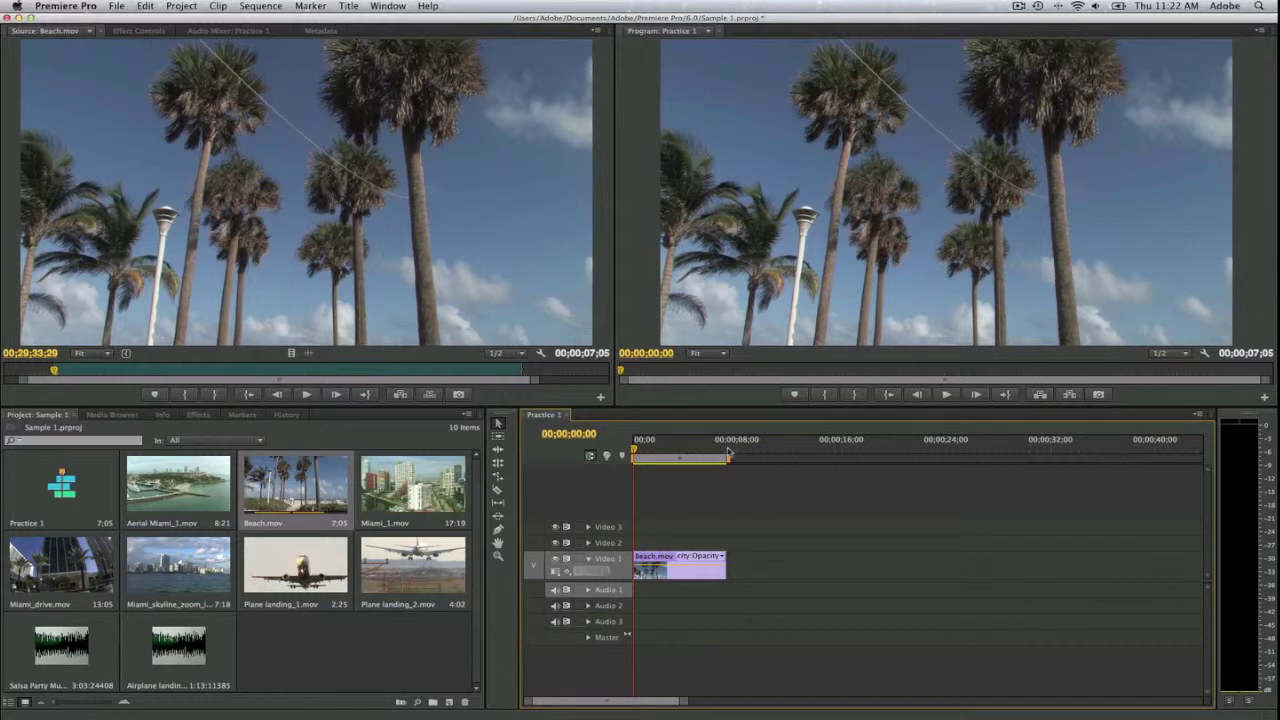
pyautogui.press('space')
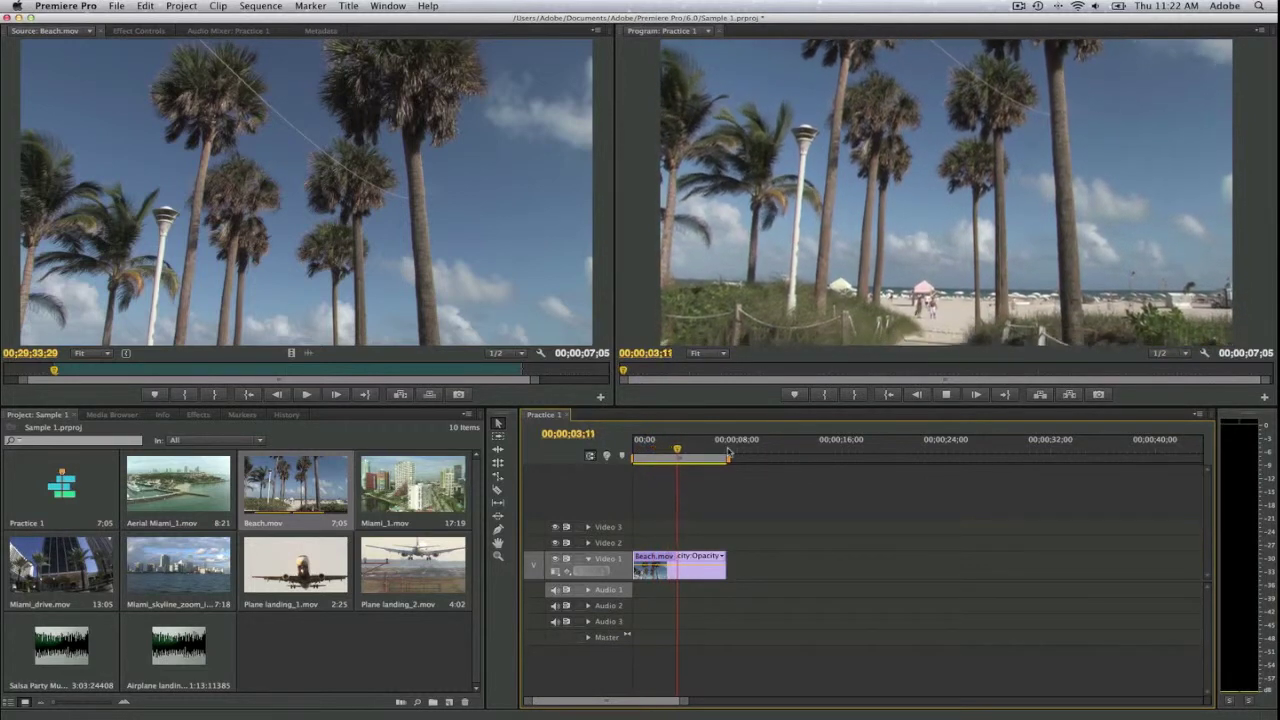
pyautogui.press('space')
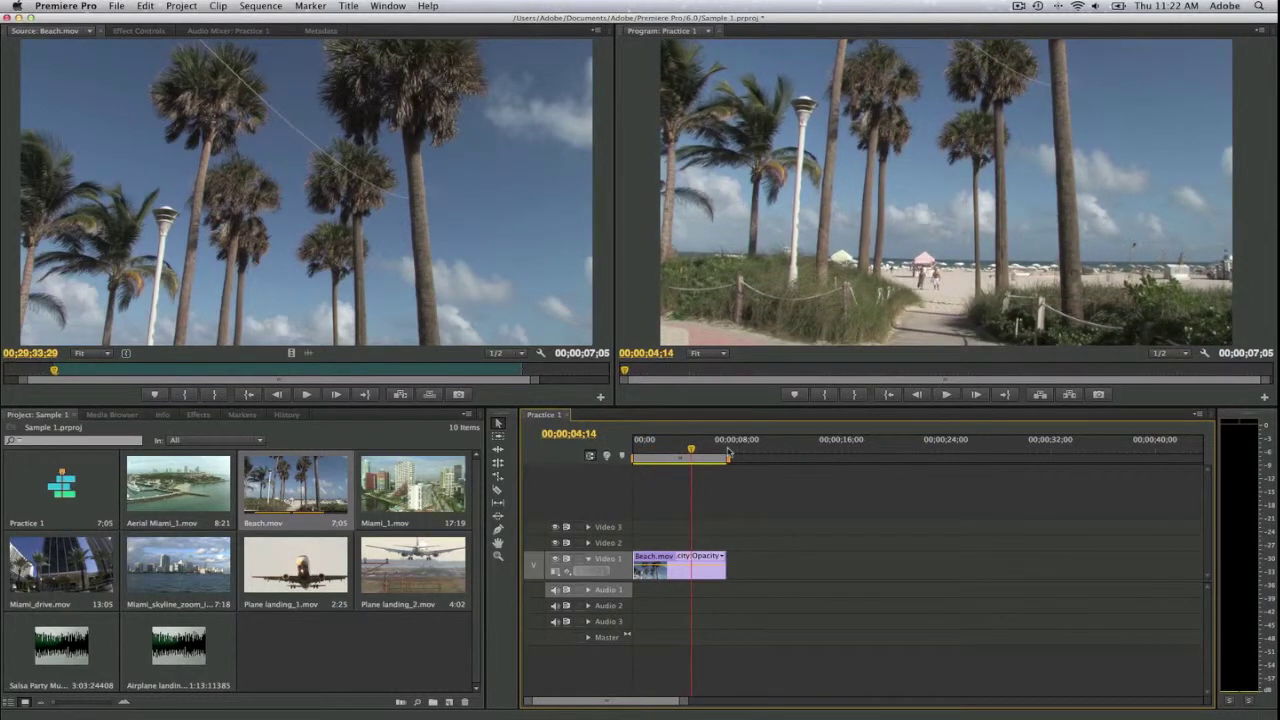
pyautogui.press('Home')
pyautogui.press('space')
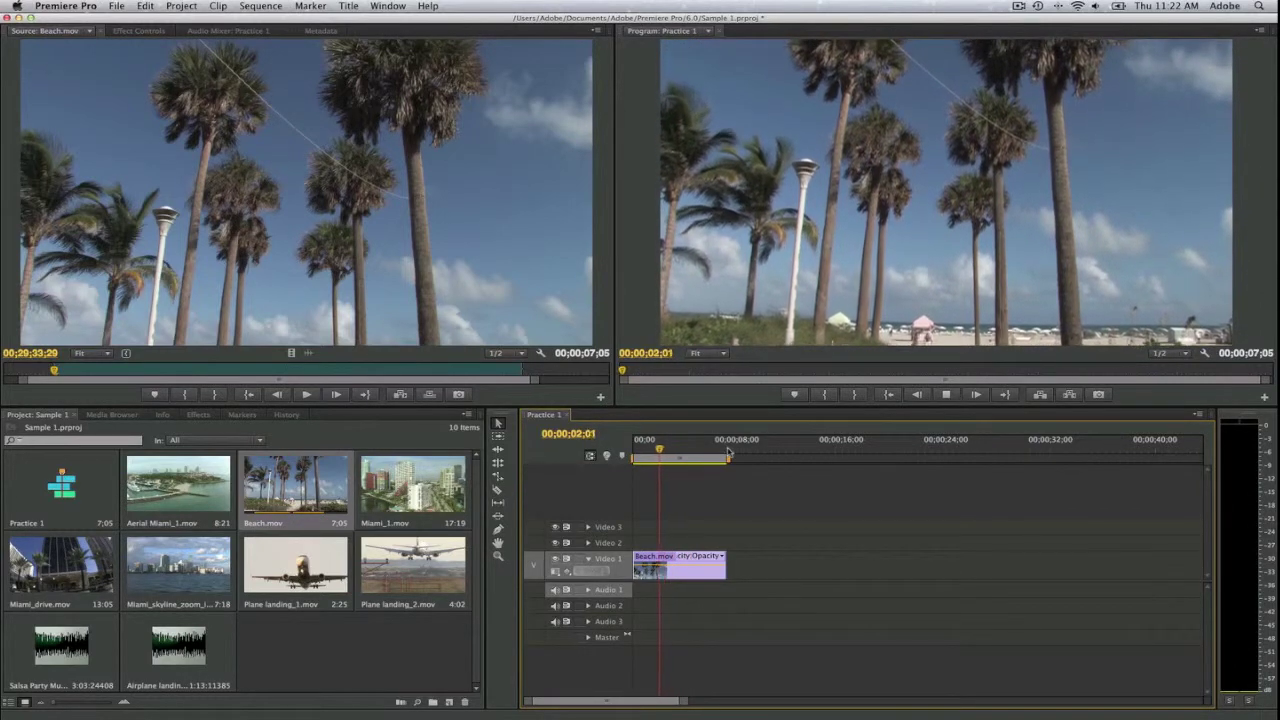
pyautogui.press('space')
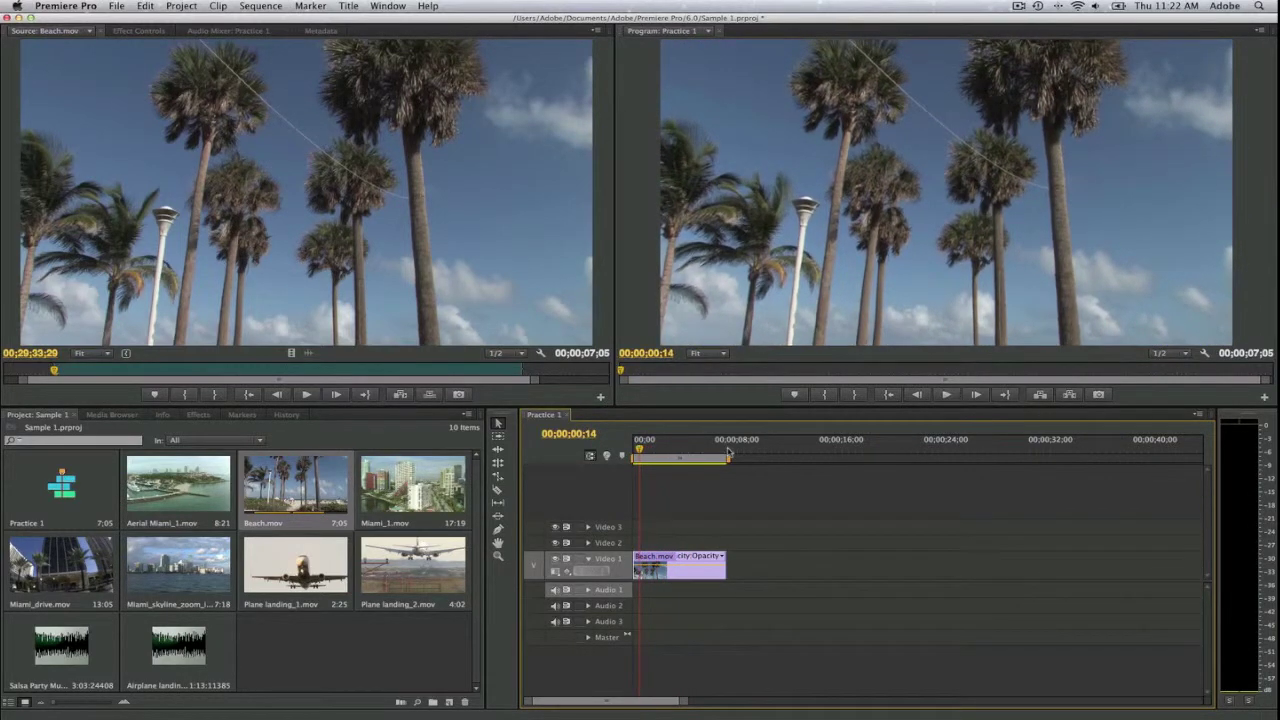
pyautogui.press('space')
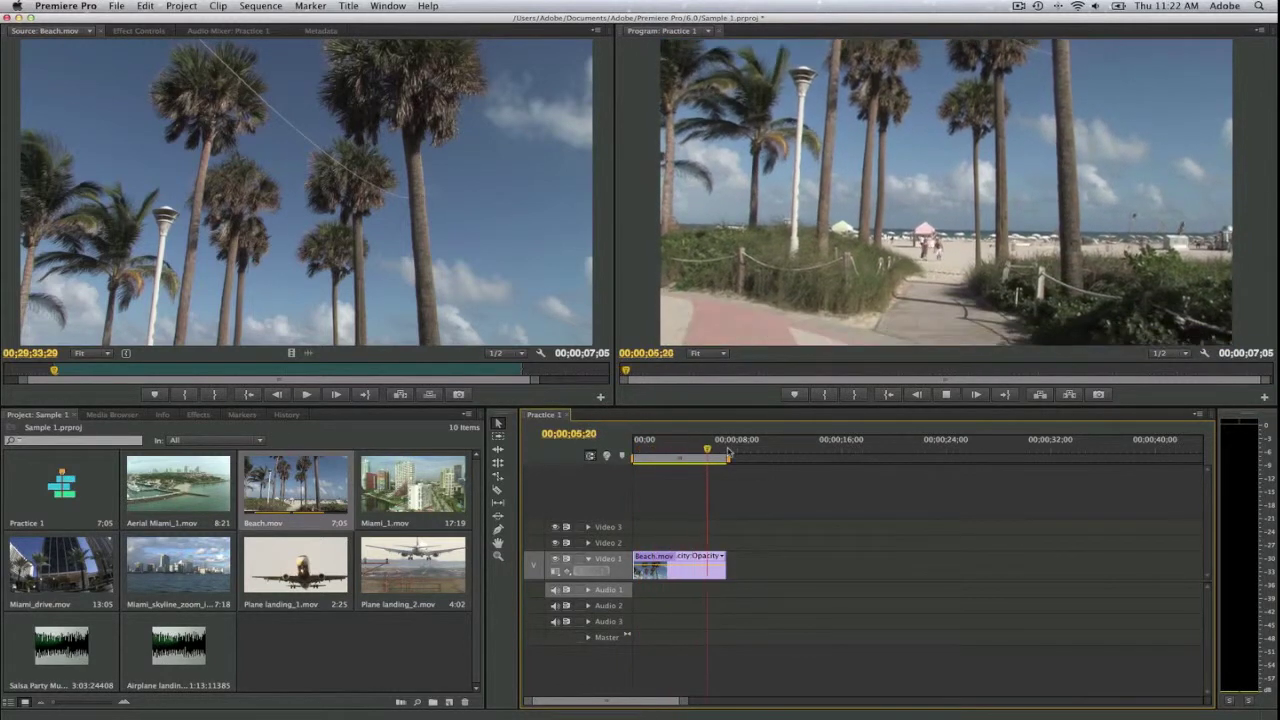
pyautogui.press('space')
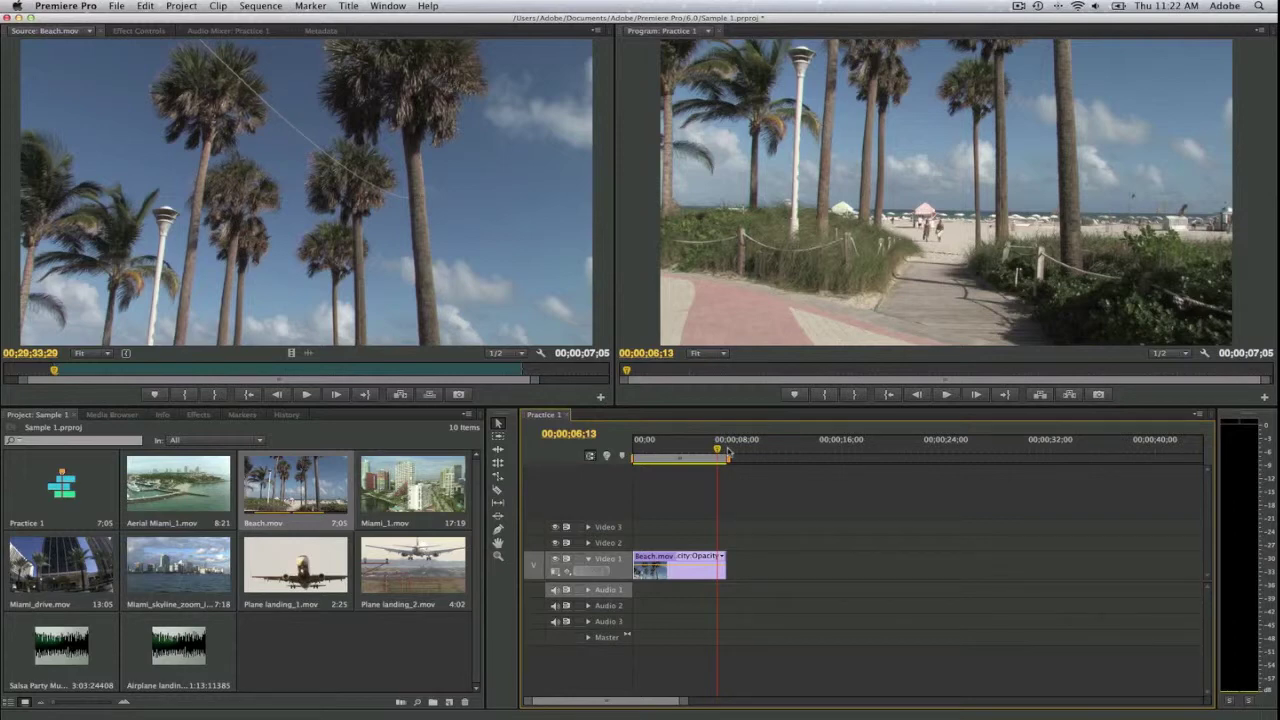
pyautogui.press('j')
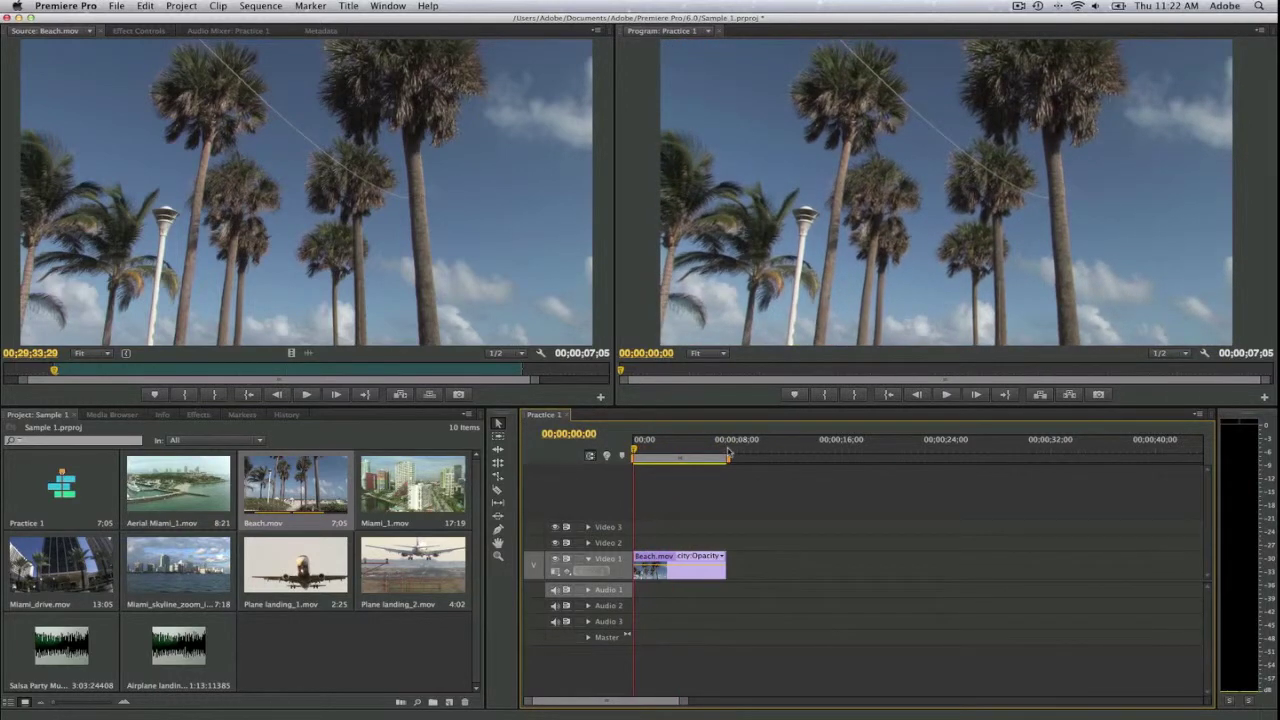
pyautogui.press('l')
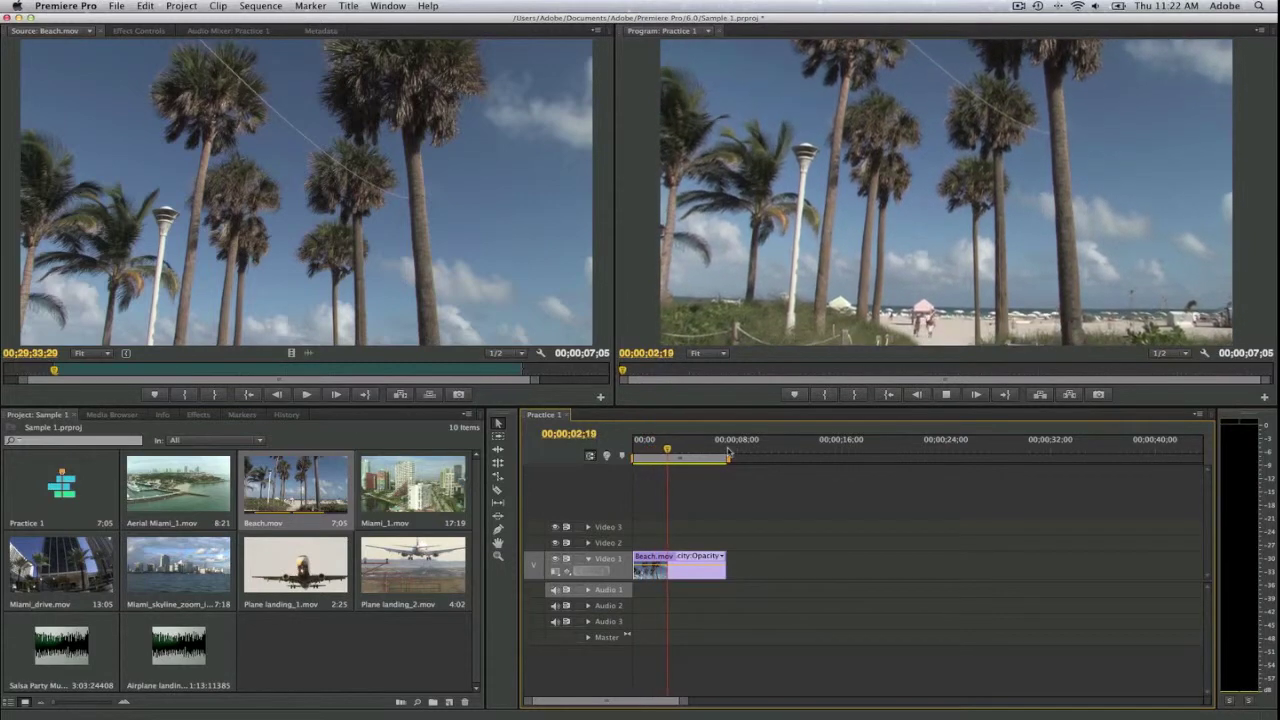
pyautogui.press('k')
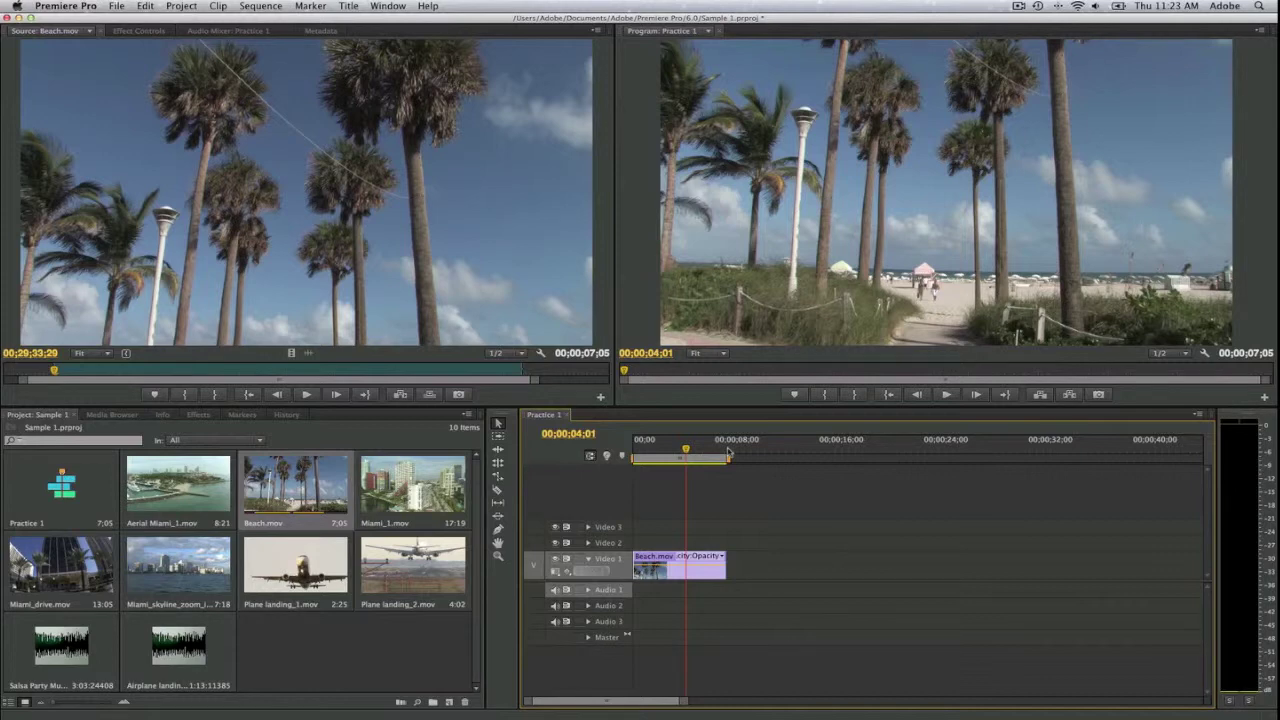
pyautogui.press('l')
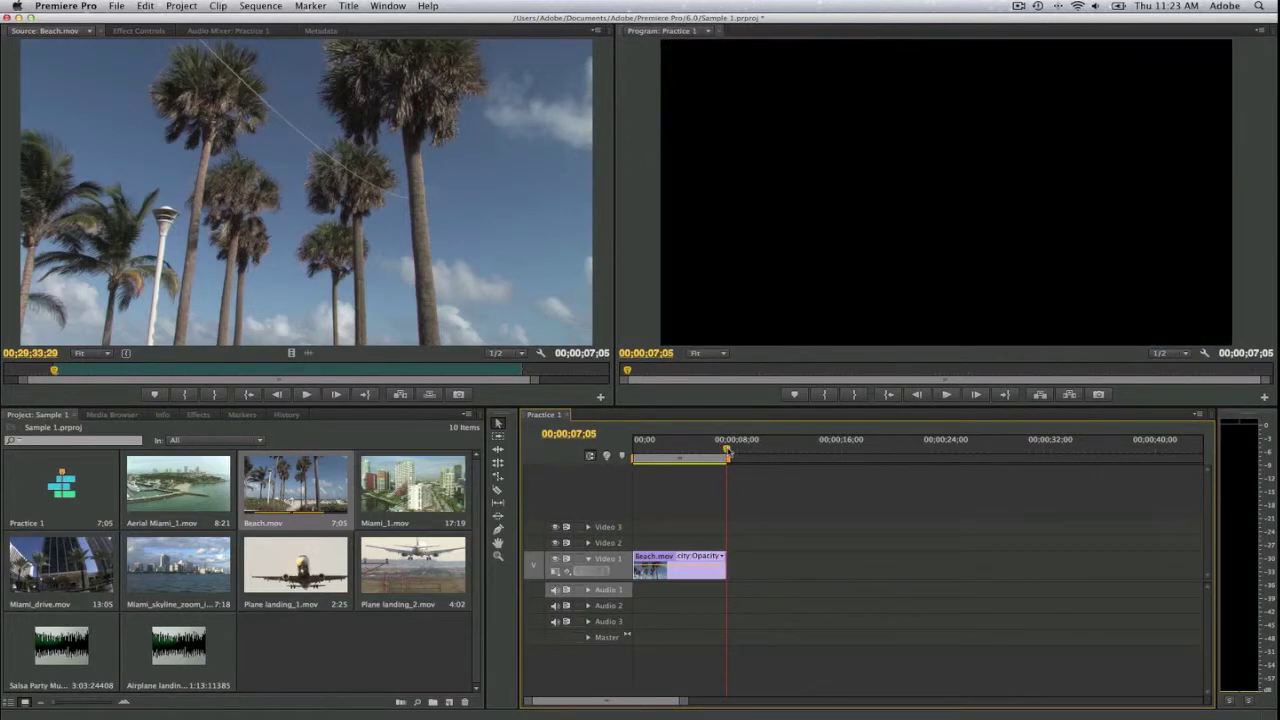
pyautogui.press('j')
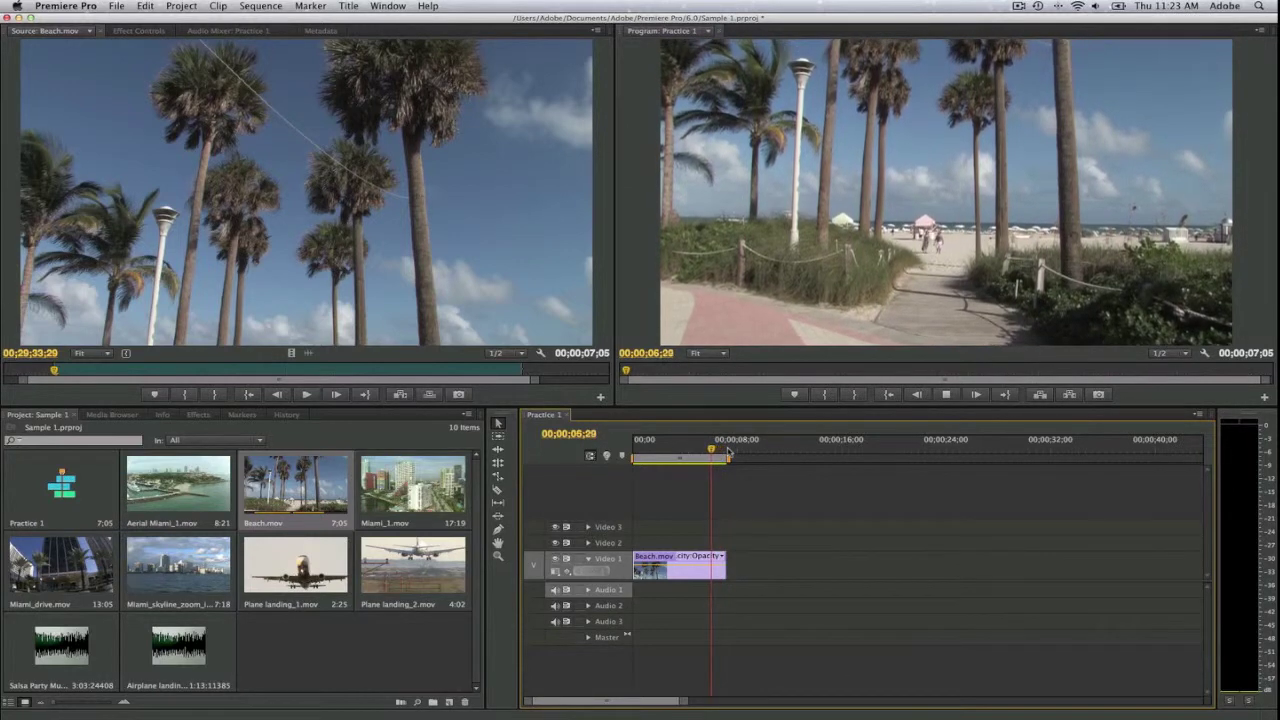
pyautogui.press('k')
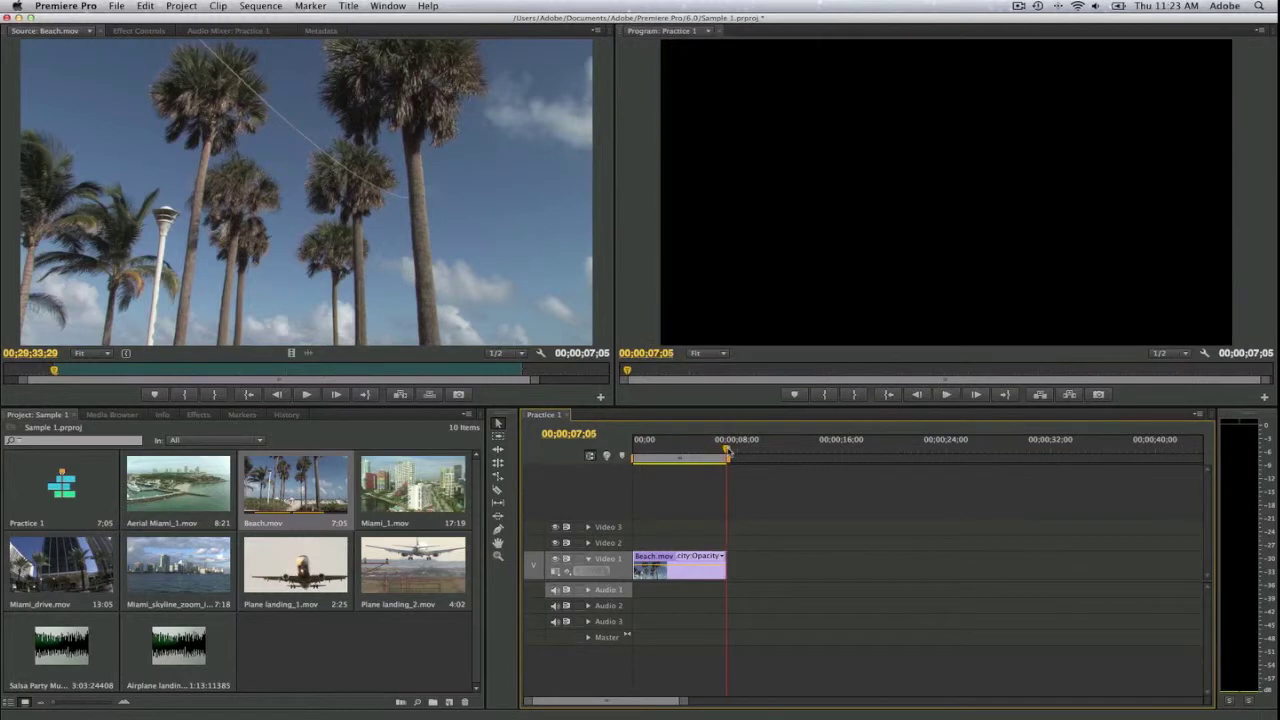
pyautogui.press('j')
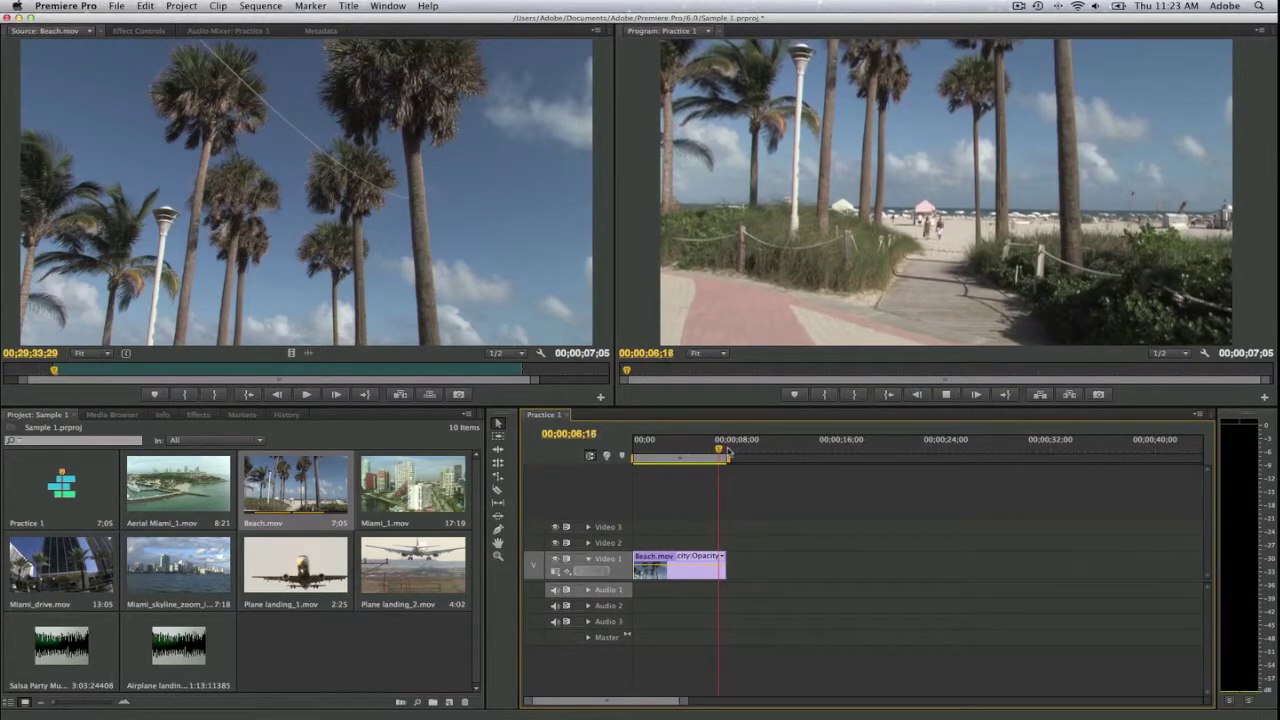
pyautogui.press('k')
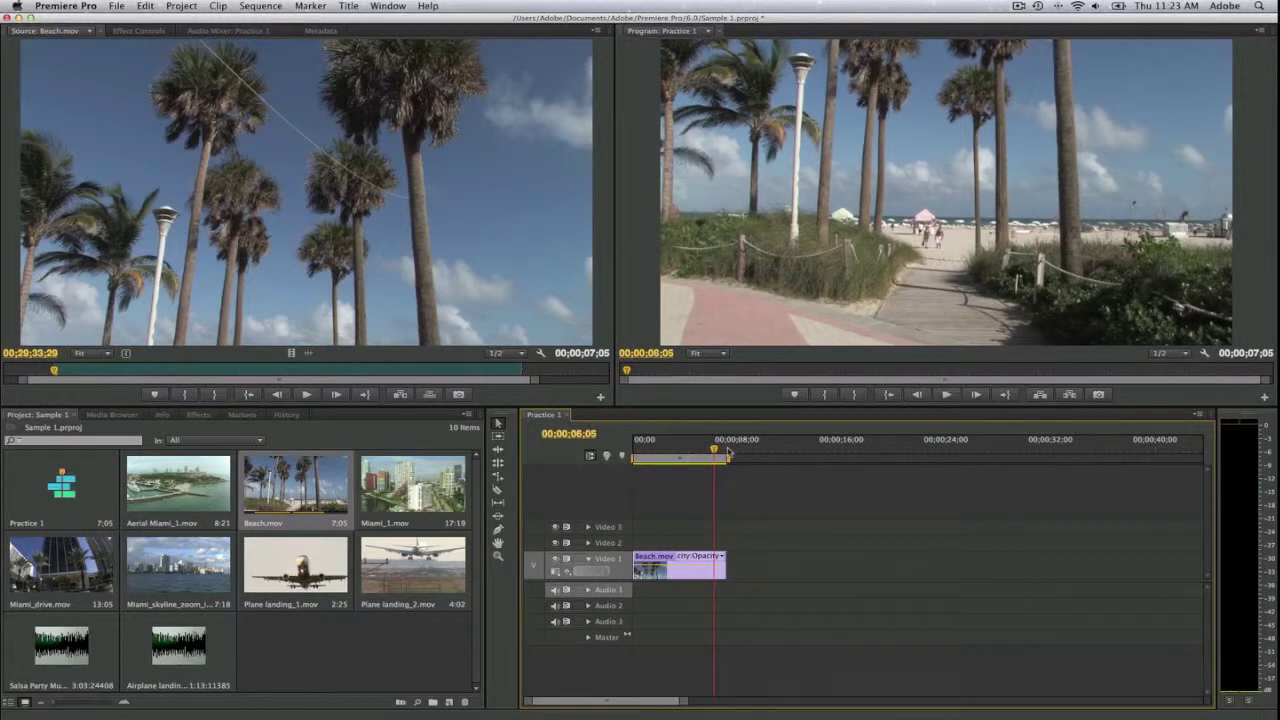
pyautogui.press('Left')
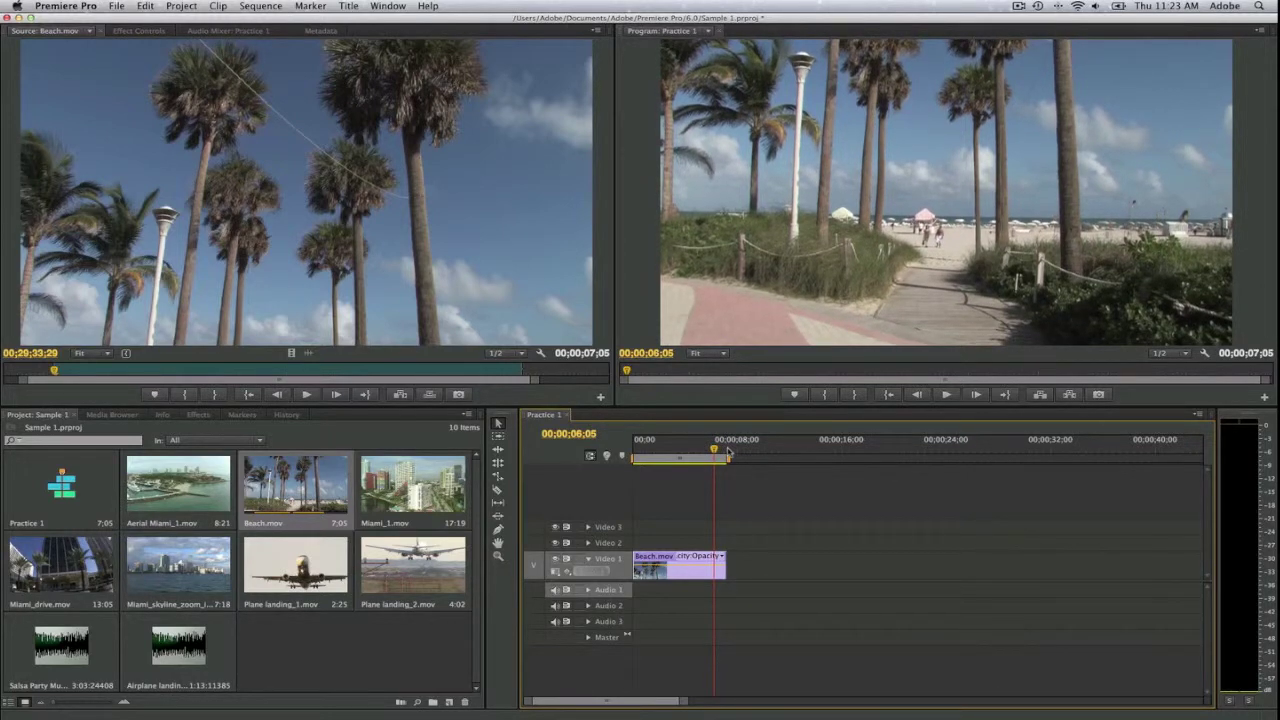
pyautogui.press('Left')
pyautogui.press('Left')
pyautogui.press('Left')
pyautogui.press('Left')
pyautogui.press('Left')
pyautogui.press('Left')
pyautogui.press('Left')
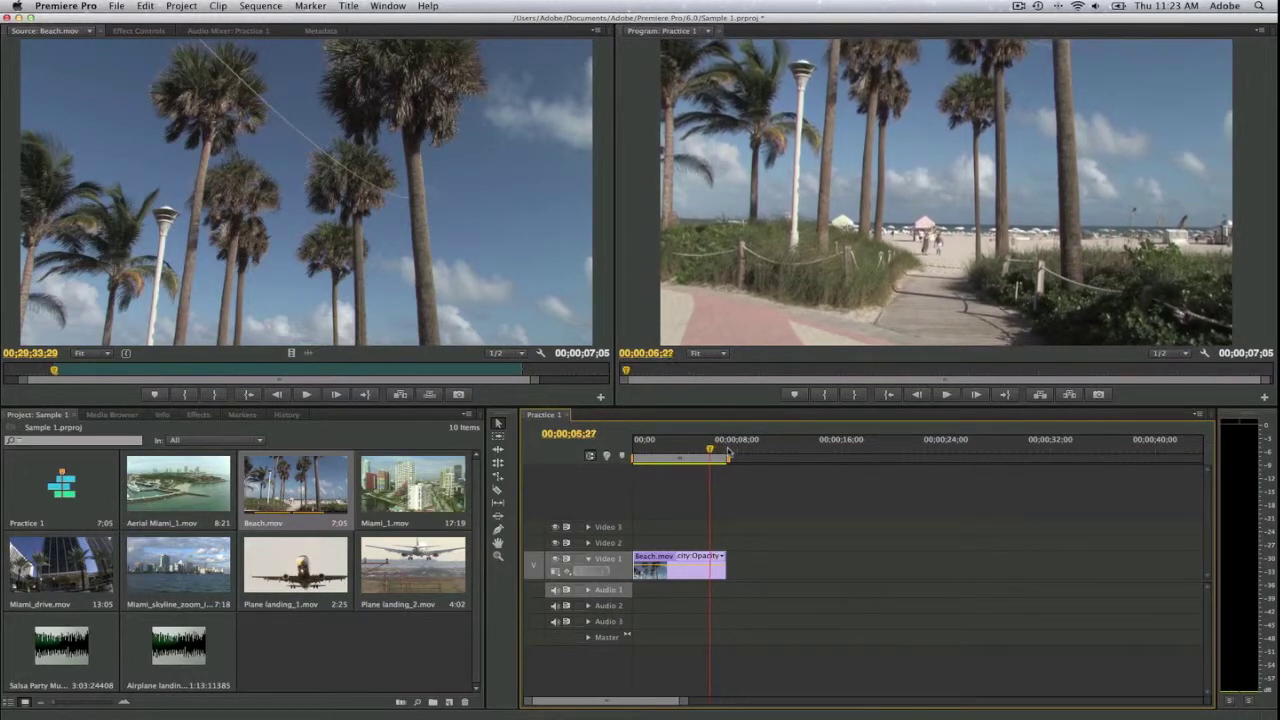
pyautogui.press('Left')
pyautogui.press('Left')
pyautogui.press('Left')
pyautogui.press('Left')
pyautogui.press('Left')
pyautogui.press('Left')
pyautogui.press('Left')
pyautogui.press('Left')
pyautogui.press('Right')
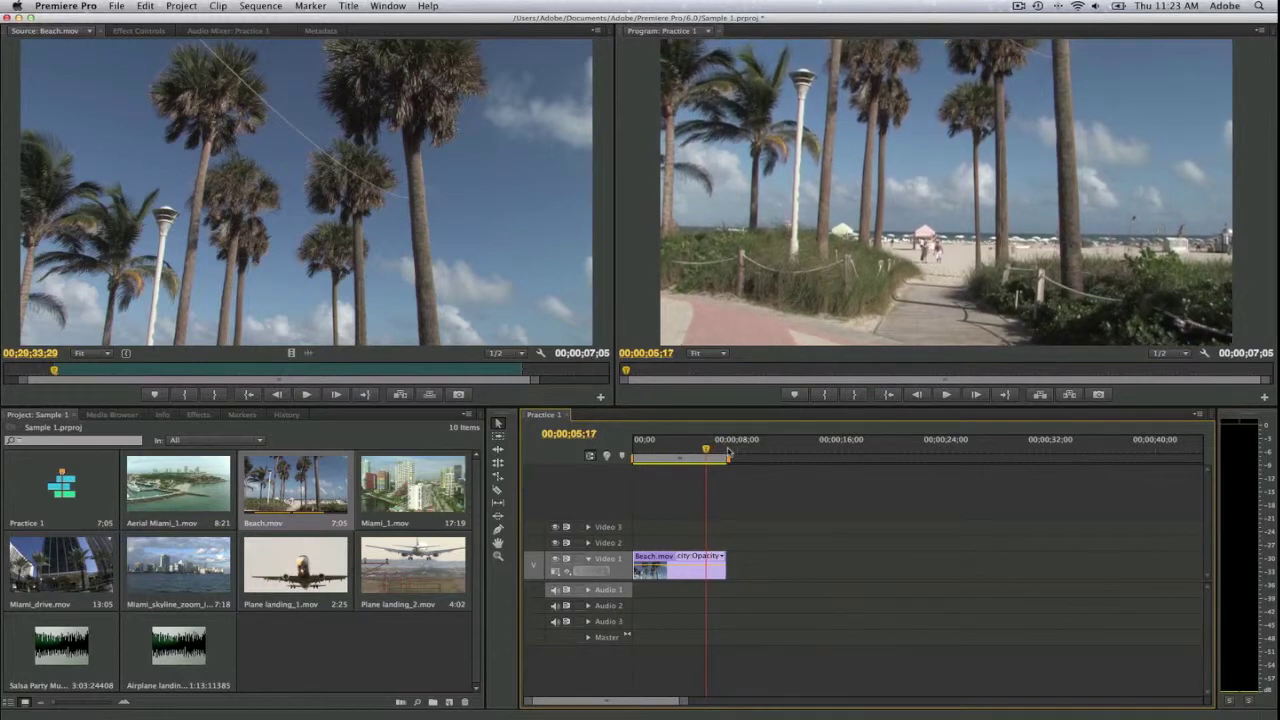
pyautogui.press('Right')
pyautogui.press('Right')
pyautogui.press('Right')
pyautogui.press('Right')
pyautogui.press('Right')
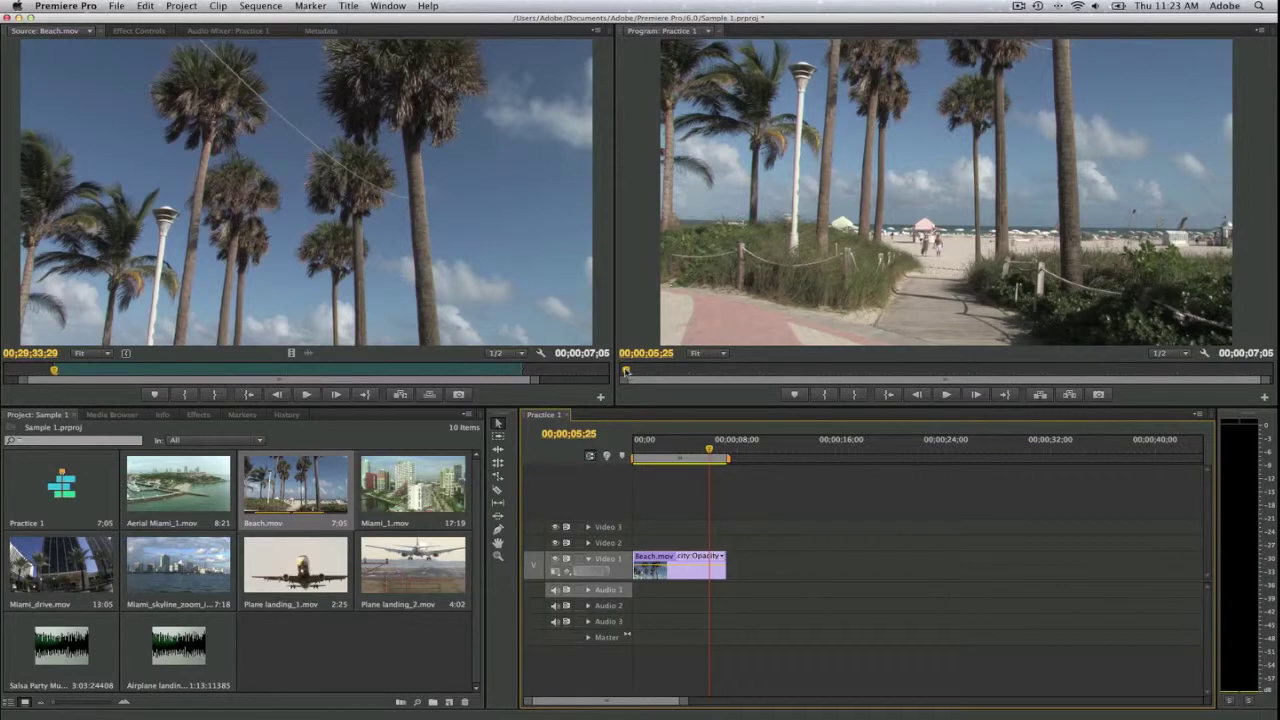
pyautogui.click(626, 371)
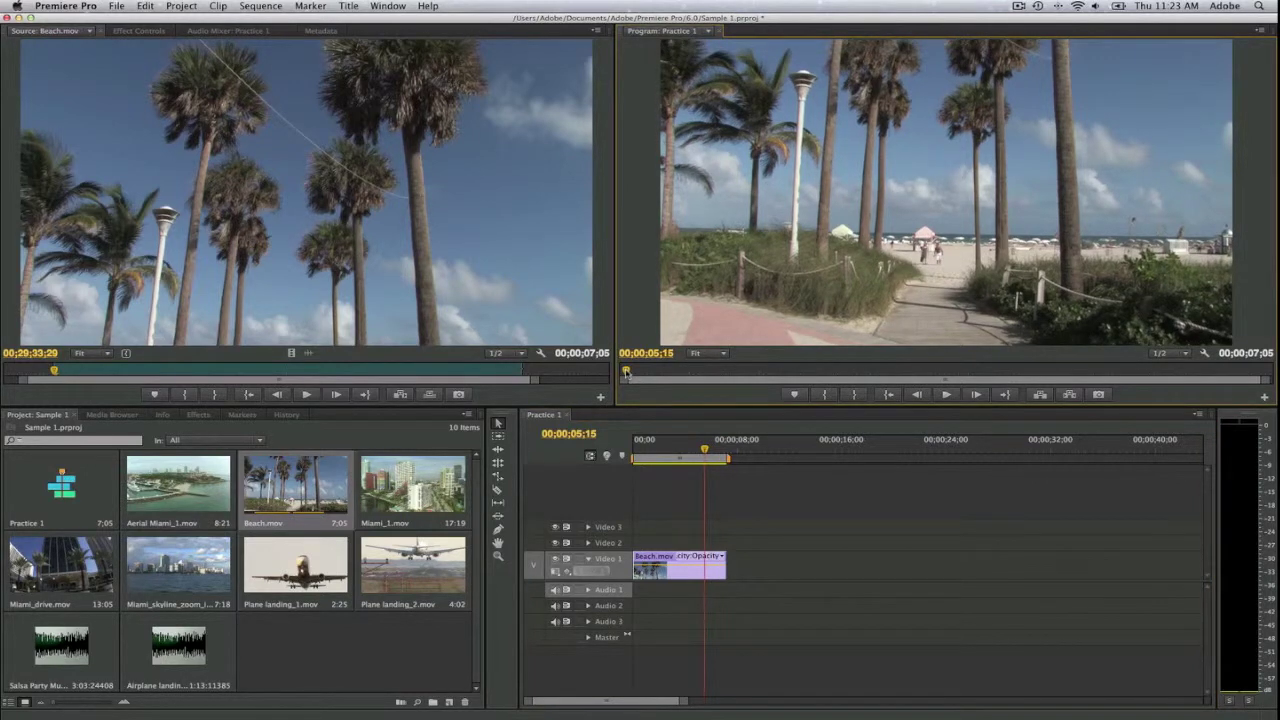
pyautogui.moveTo(626, 371); pyautogui.dragTo(623, 374)
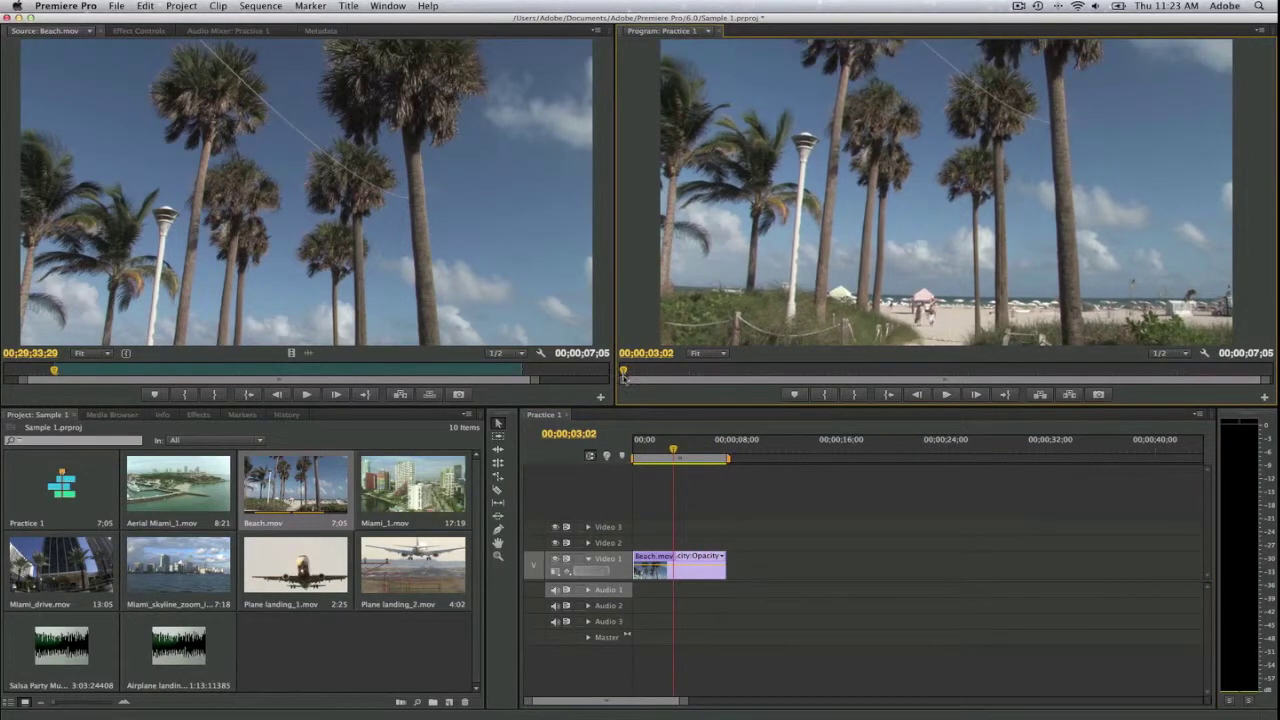
pyautogui.moveTo(676, 452)
pyautogui.mouseDown()
pyautogui.moveTo(658, 451)
pyautogui.moveTo(688, 457)
pyautogui.mouseUp()
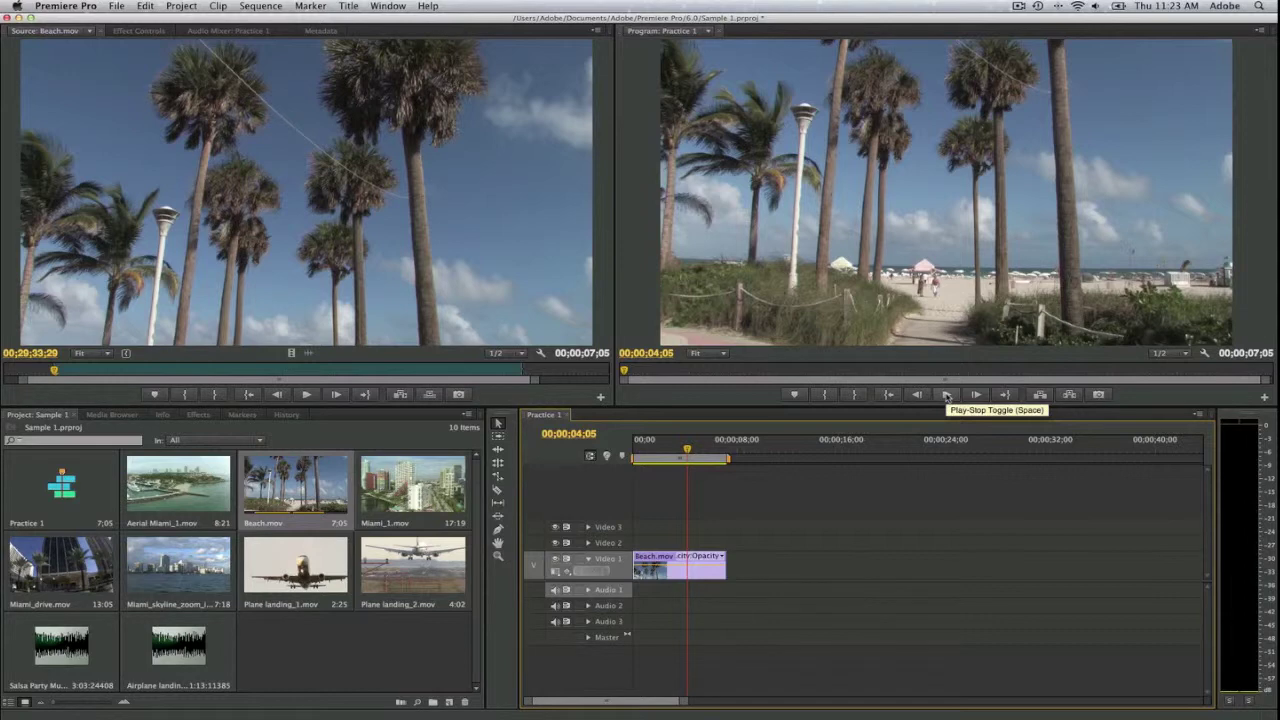
pyautogui.click(947, 395)
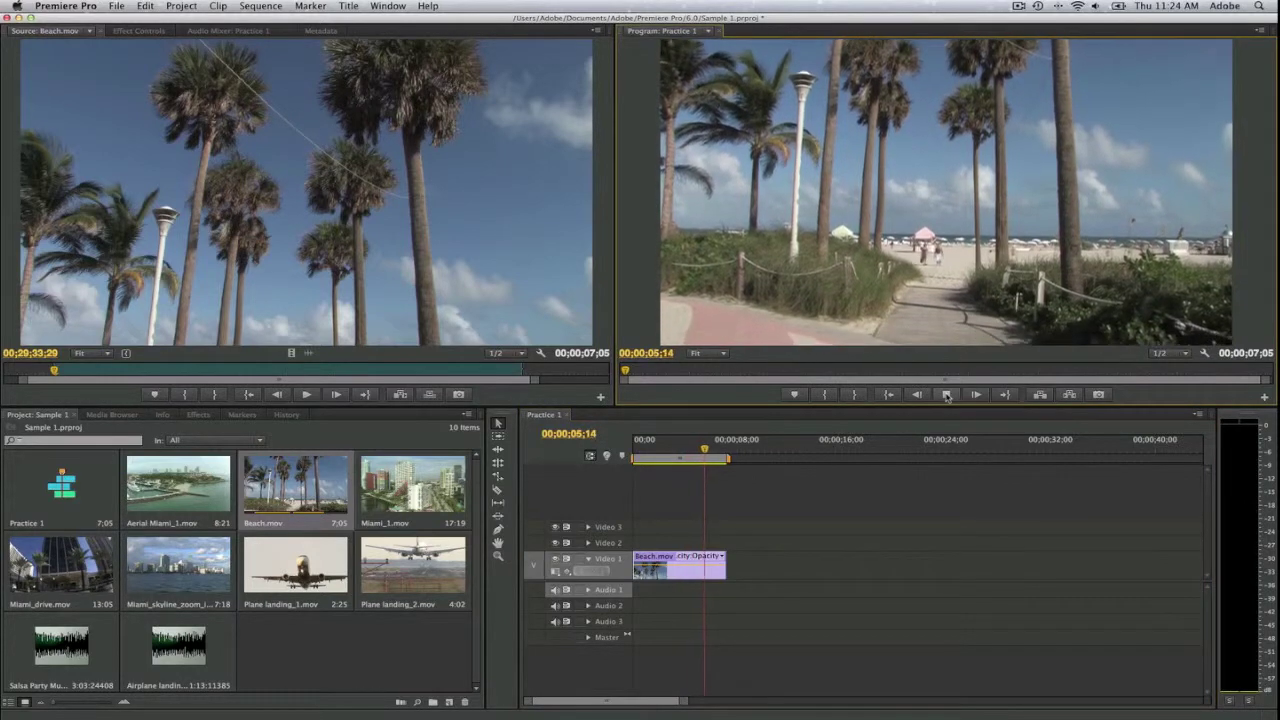
pyautogui.click(917, 395)
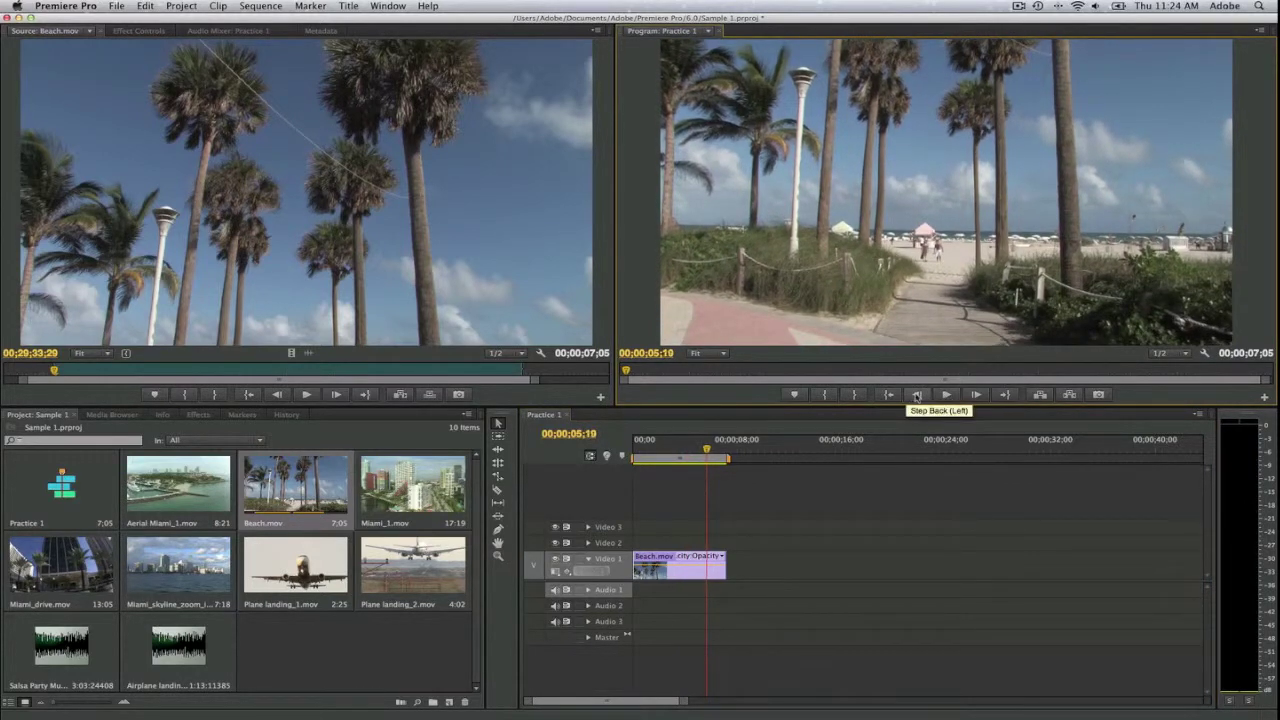
pyautogui.click(917, 395)
pyautogui.click(917, 395)
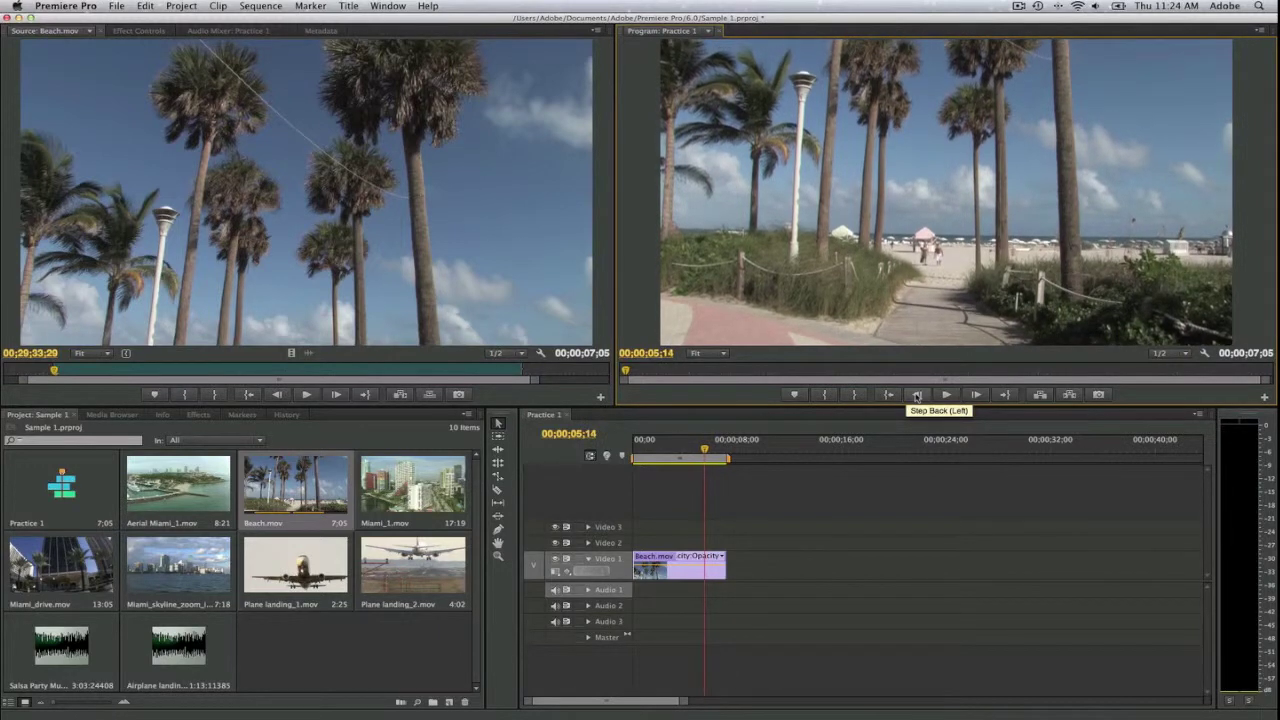
pyautogui.click(977, 395)
pyautogui.click(977, 395)
pyautogui.click(977, 395)
pyautogui.click(977, 395)
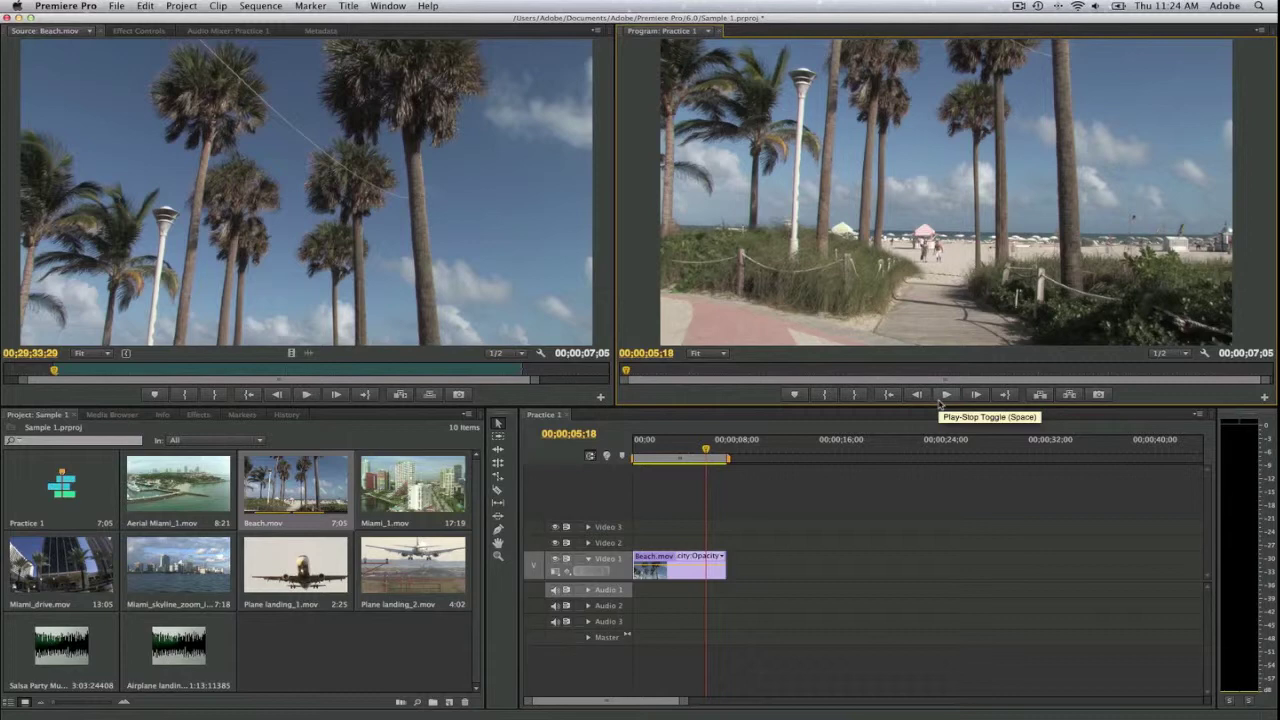
pyautogui.click(940, 401)
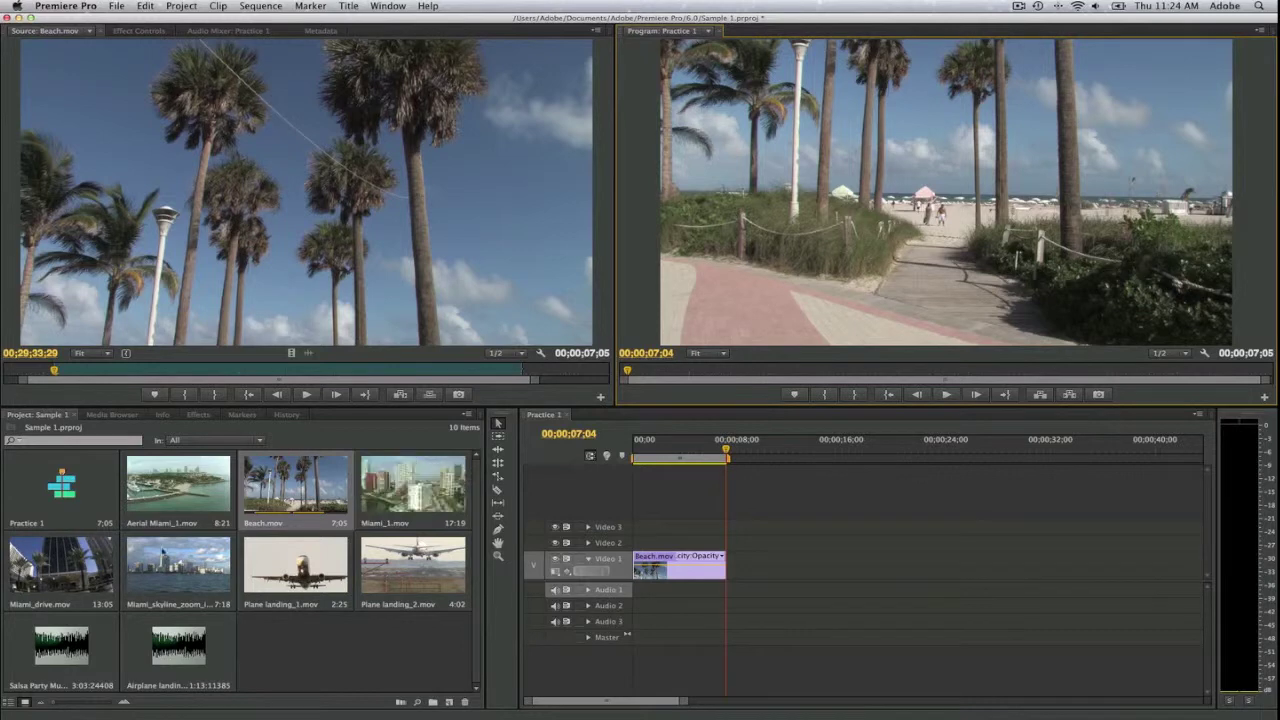
pyautogui.doubleClick(90, 566)
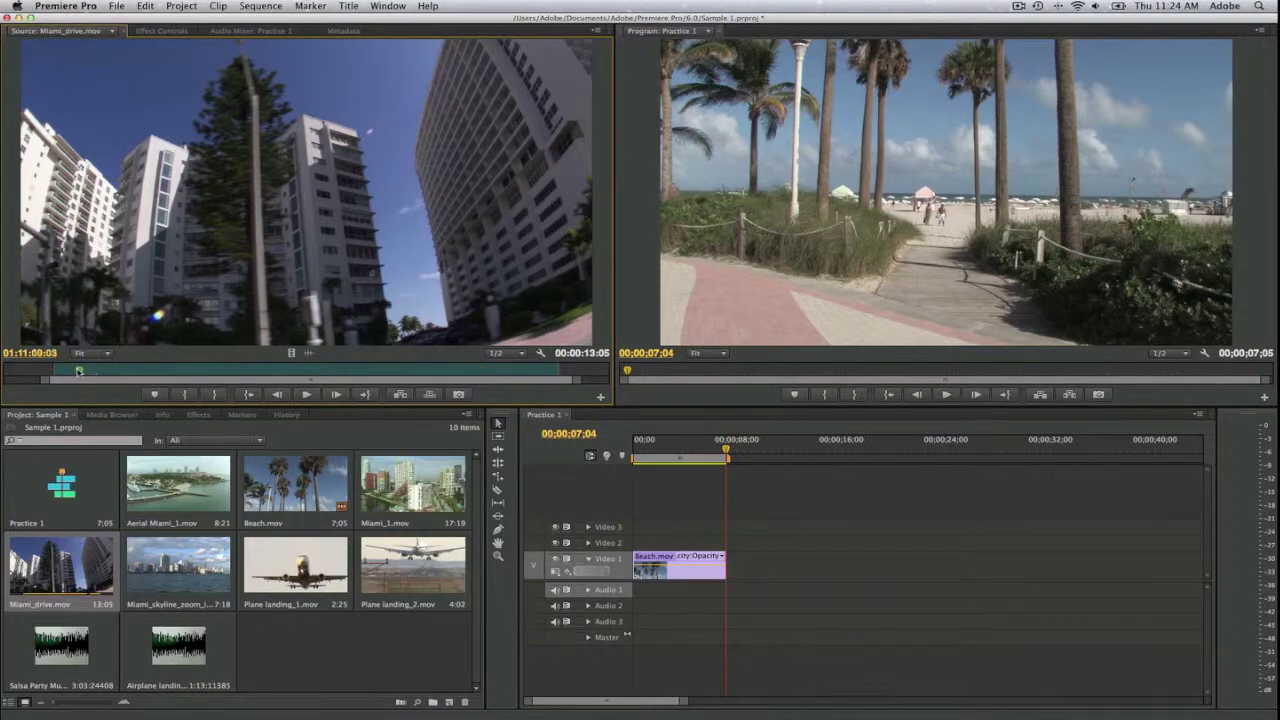
# Overwrite Miami_drive from its chosen start frame after Beach, then replay the sequence from the start.
pyautogui.moveTo(86, 371)
pyautogui.mouseDown()
pyautogui.moveTo(406, 375)
pyautogui.moveTo(112, 372)
pyautogui.mouseUp()
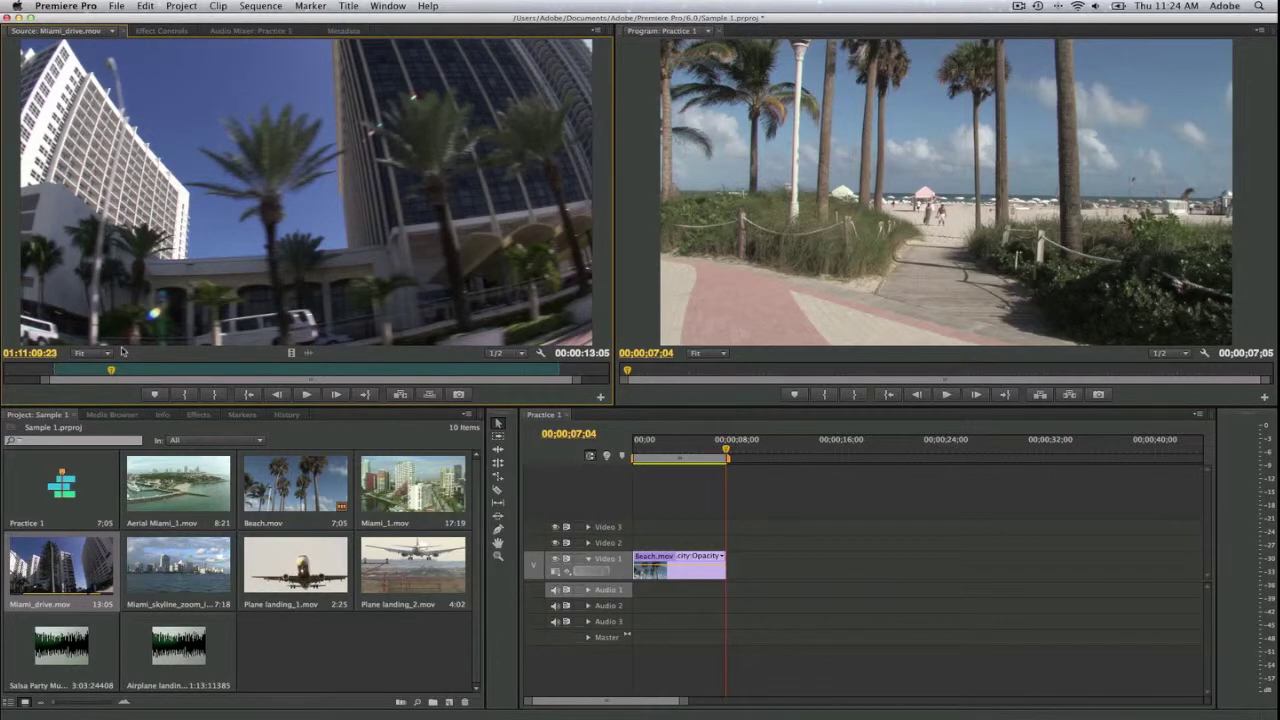
pyautogui.press('.')
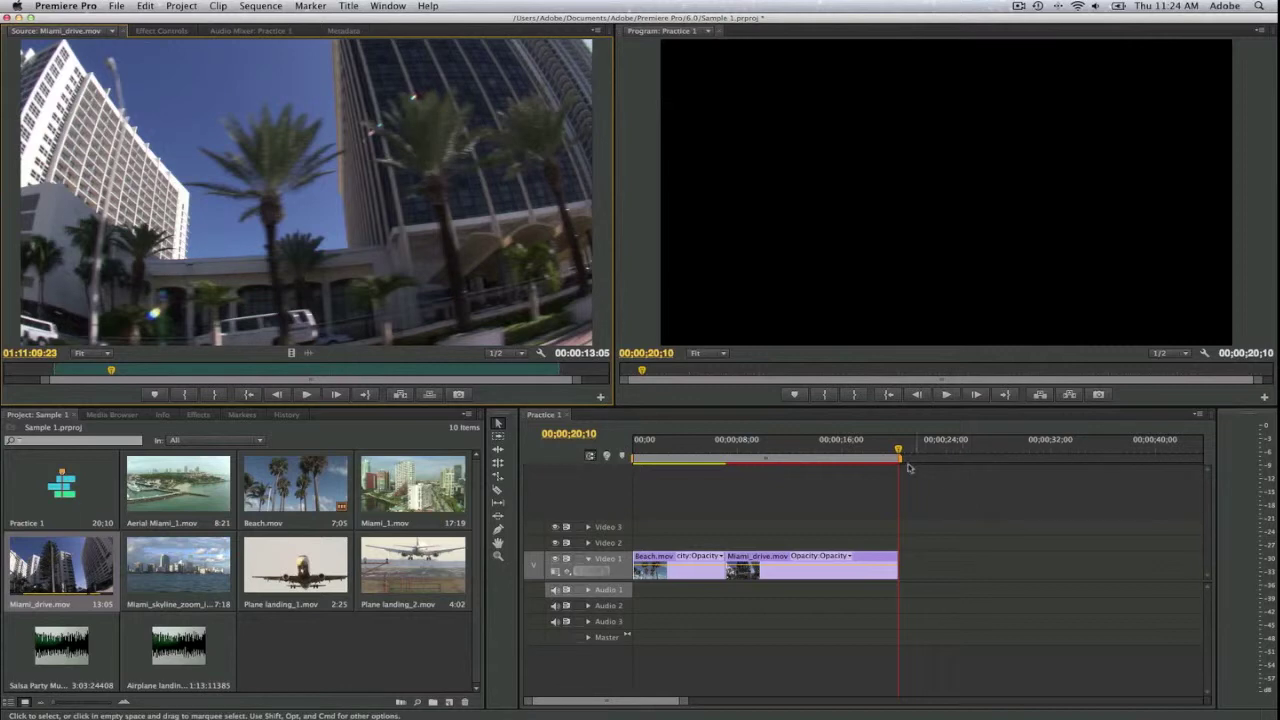
pyautogui.moveTo(766, 458)
pyautogui.moveTo(887, 453); pyautogui.dragTo(624, 455)
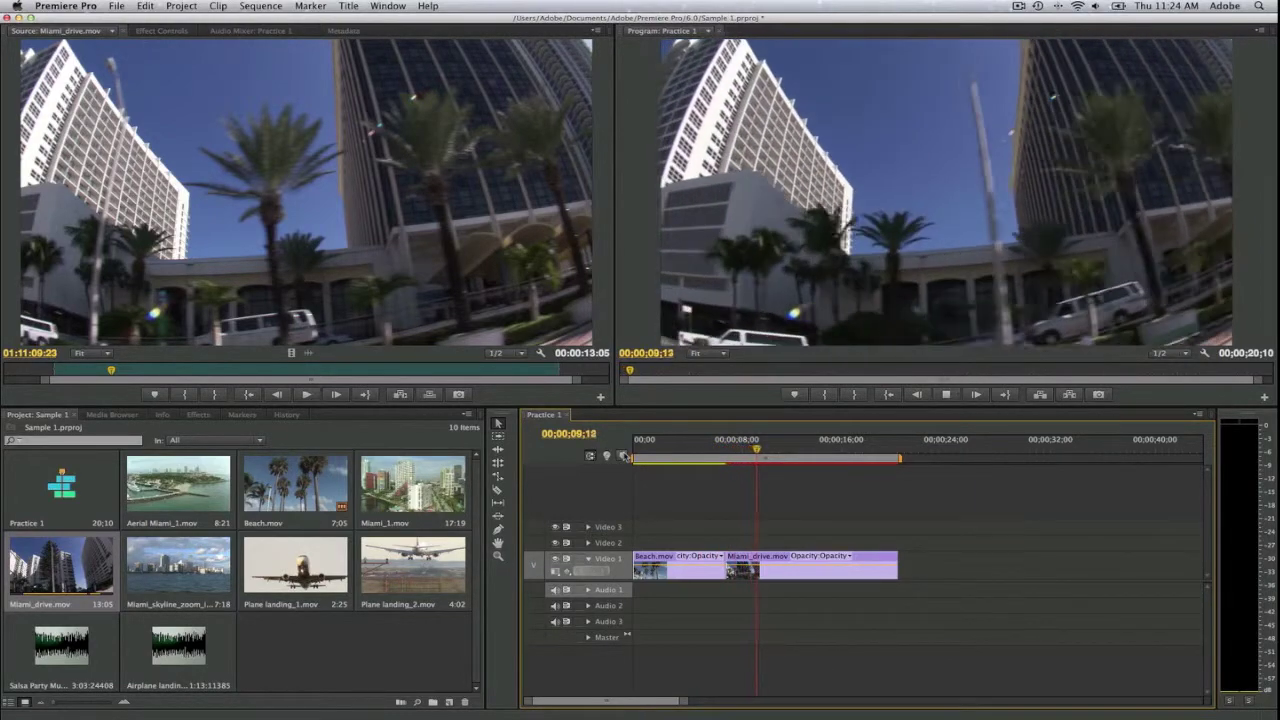
pyautogui.press('space')
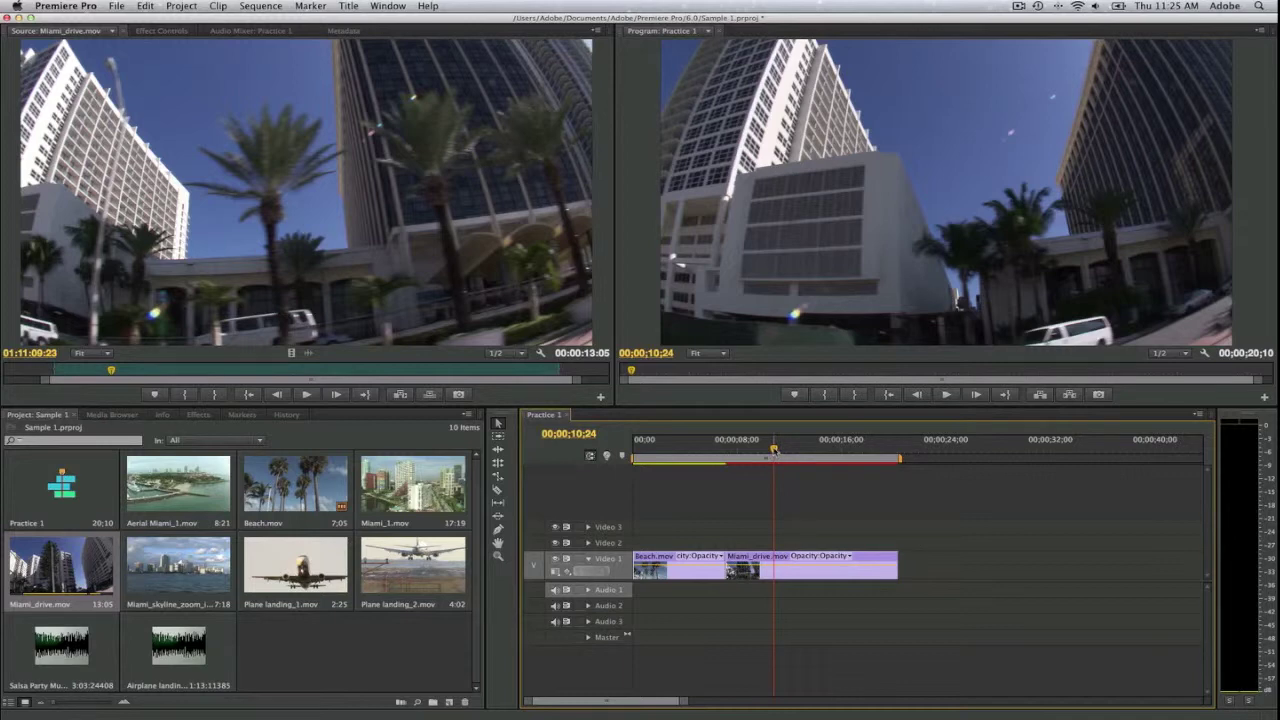
pyautogui.moveTo(773, 449); pyautogui.dragTo(628, 458)
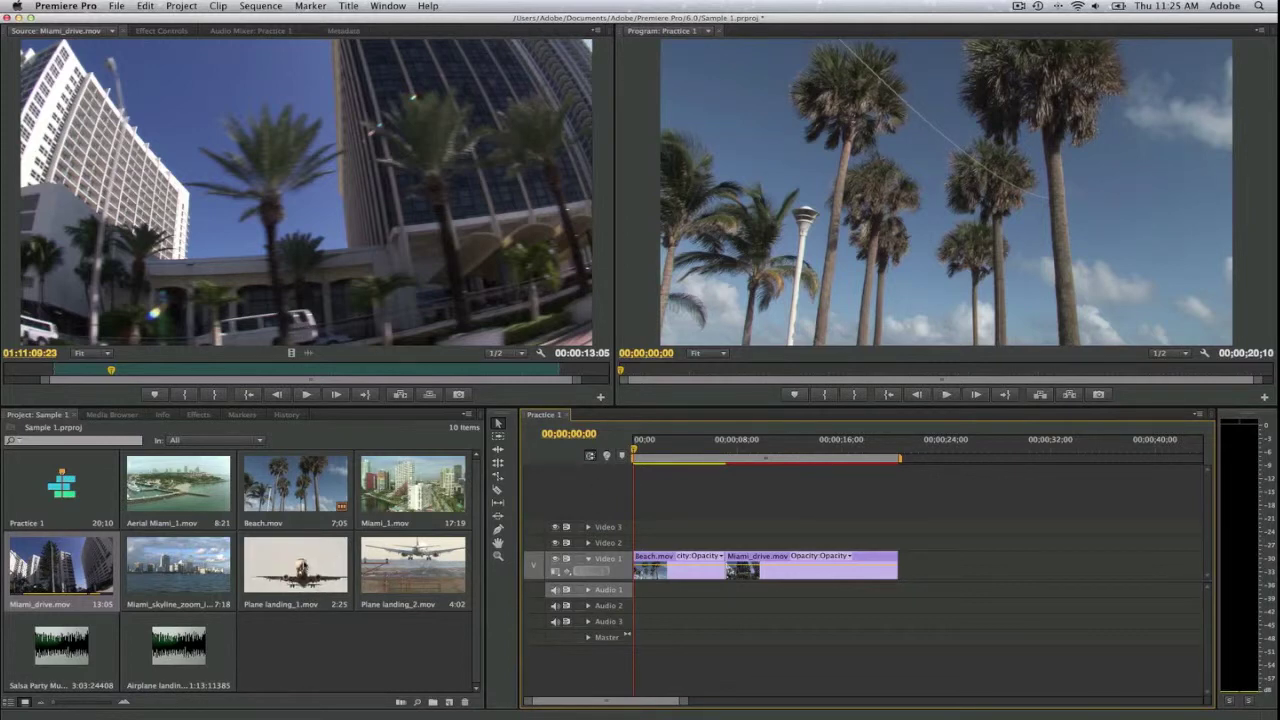
# Load Plane landing_1 and choose its frame in the Source monitor, then return to sequence start.
pyautogui.doubleClick(300, 570)
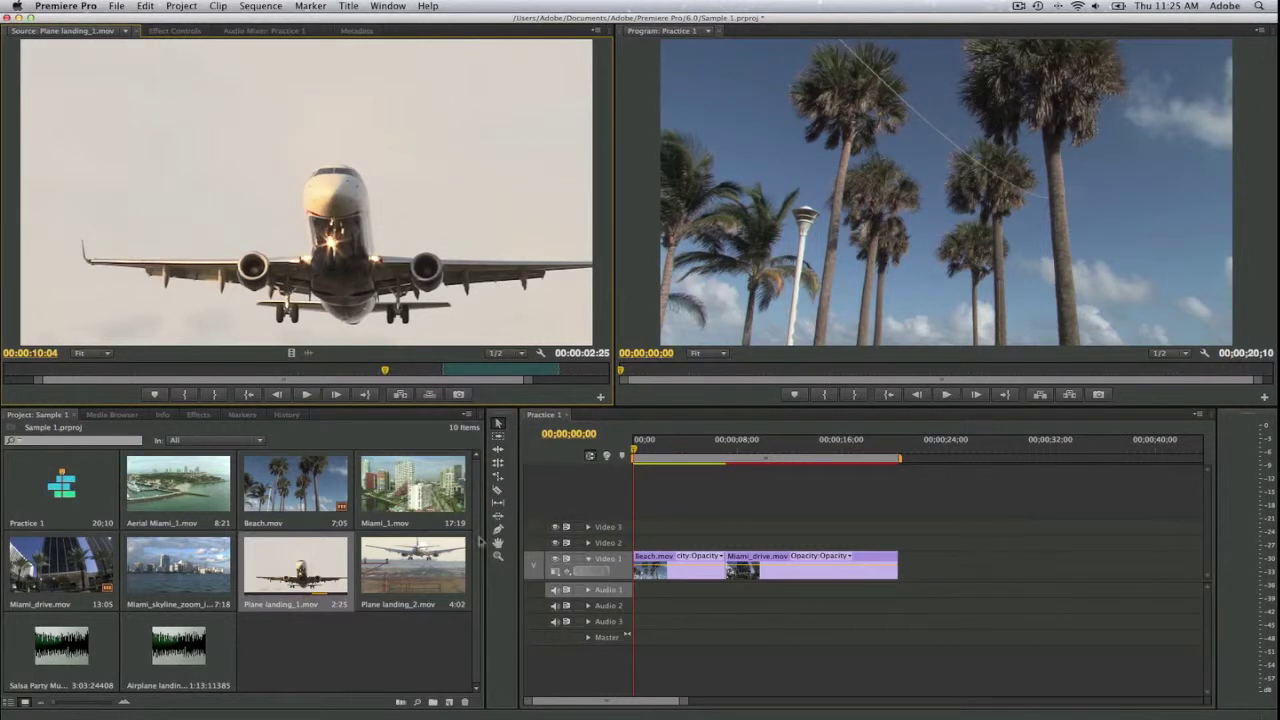
pyautogui.click(464, 371)
pyautogui.moveTo(464, 373)
pyautogui.mouseDown()
pyautogui.moveTo(488, 383)
pyautogui.moveTo(450, 383)
pyautogui.mouseUp()
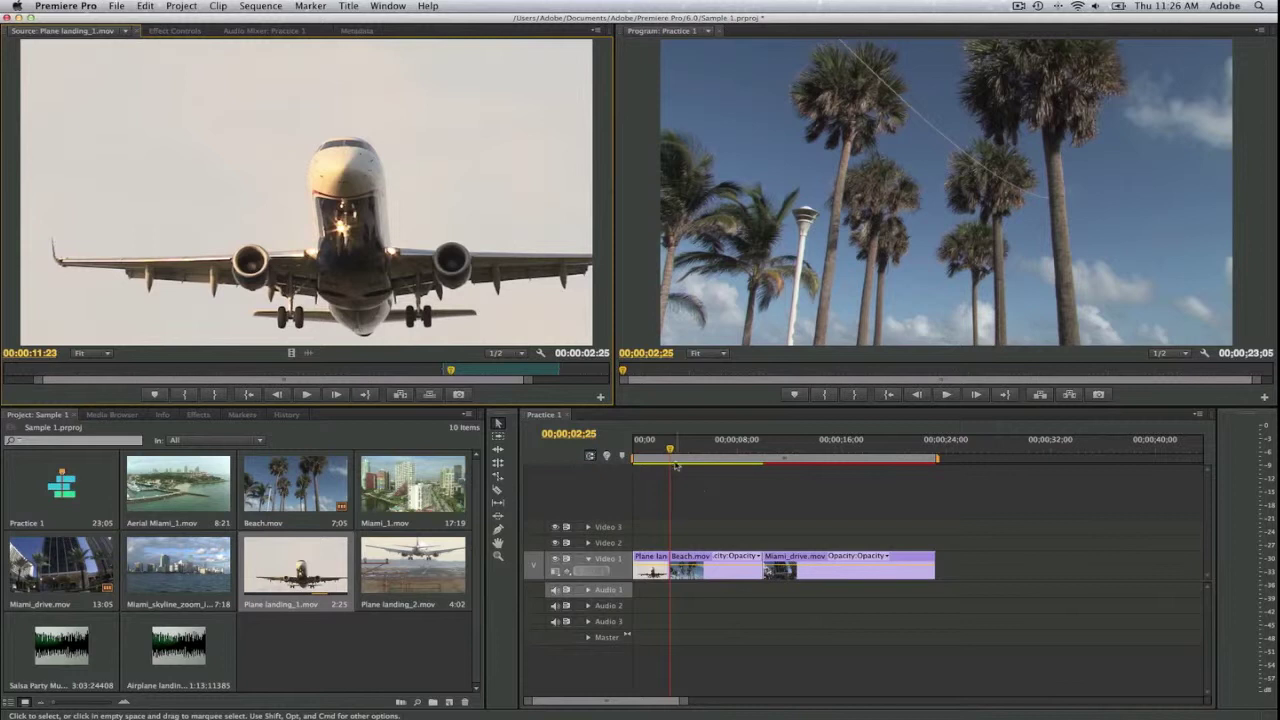
pyautogui.press('Home')
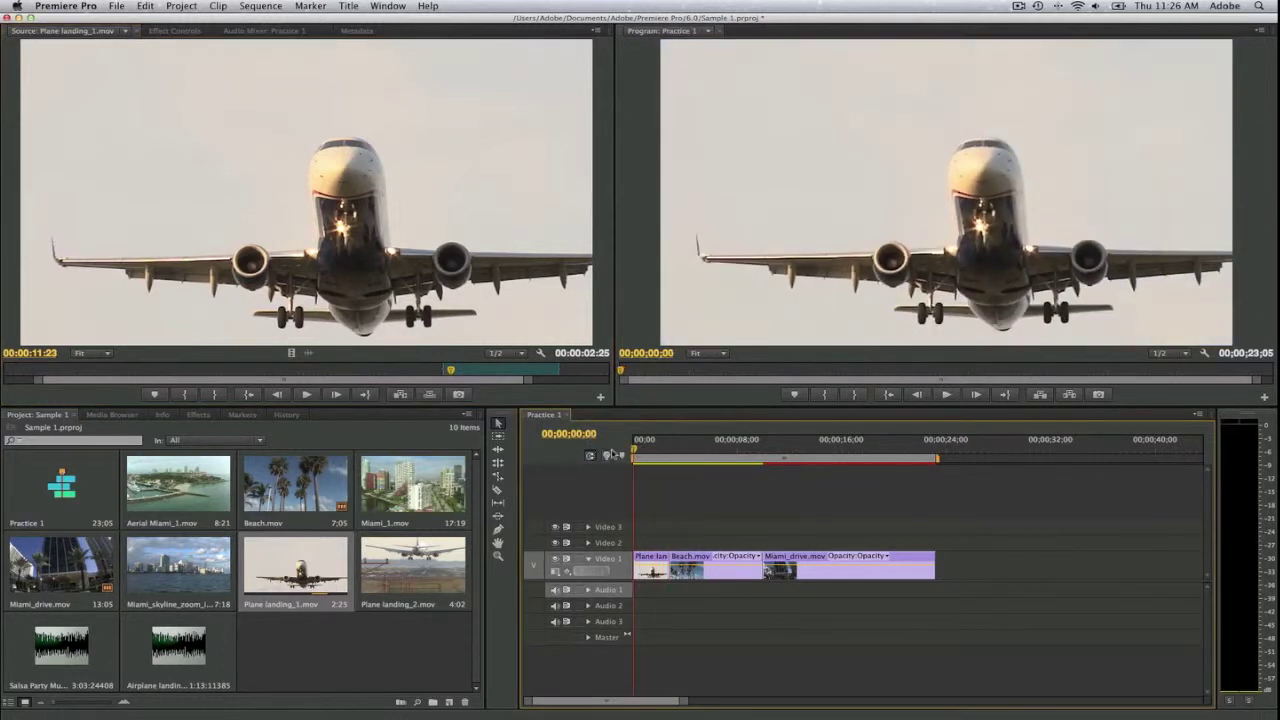
# Play the plane opening and bring the playhead back to 00;00;02;25, the first plane clip's end.
pyautogui.press('space')
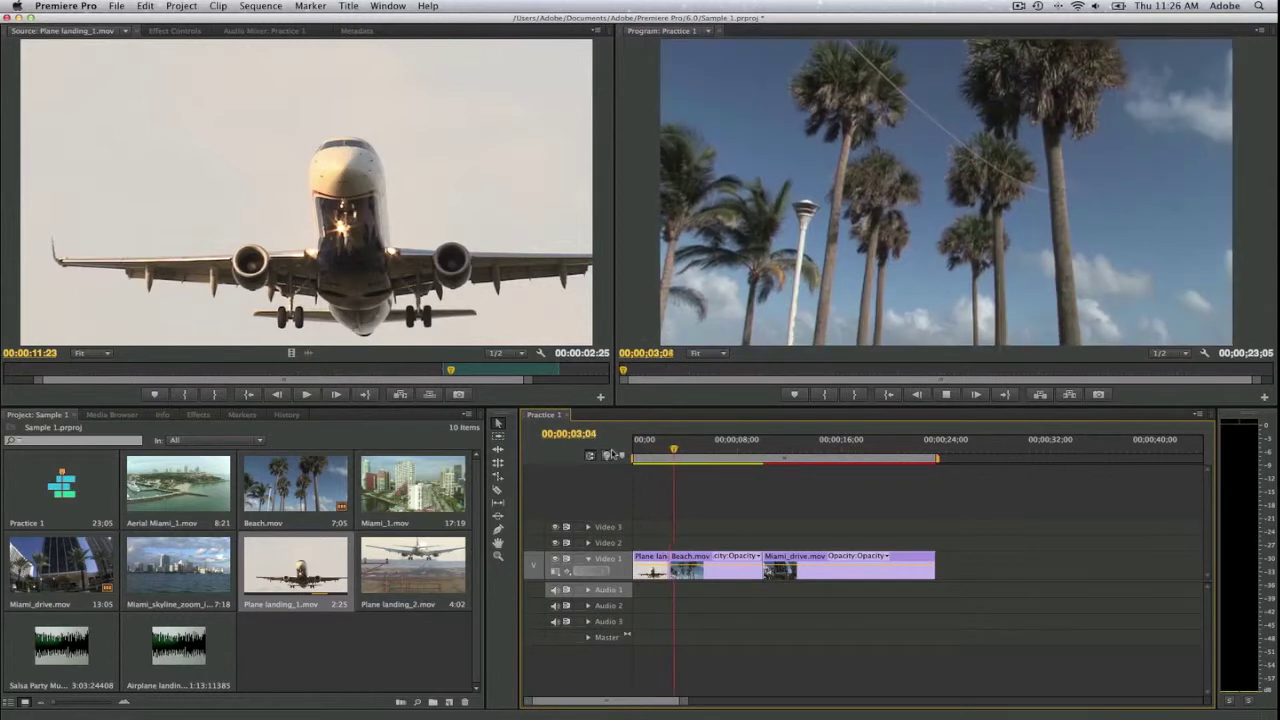
pyautogui.press('space')
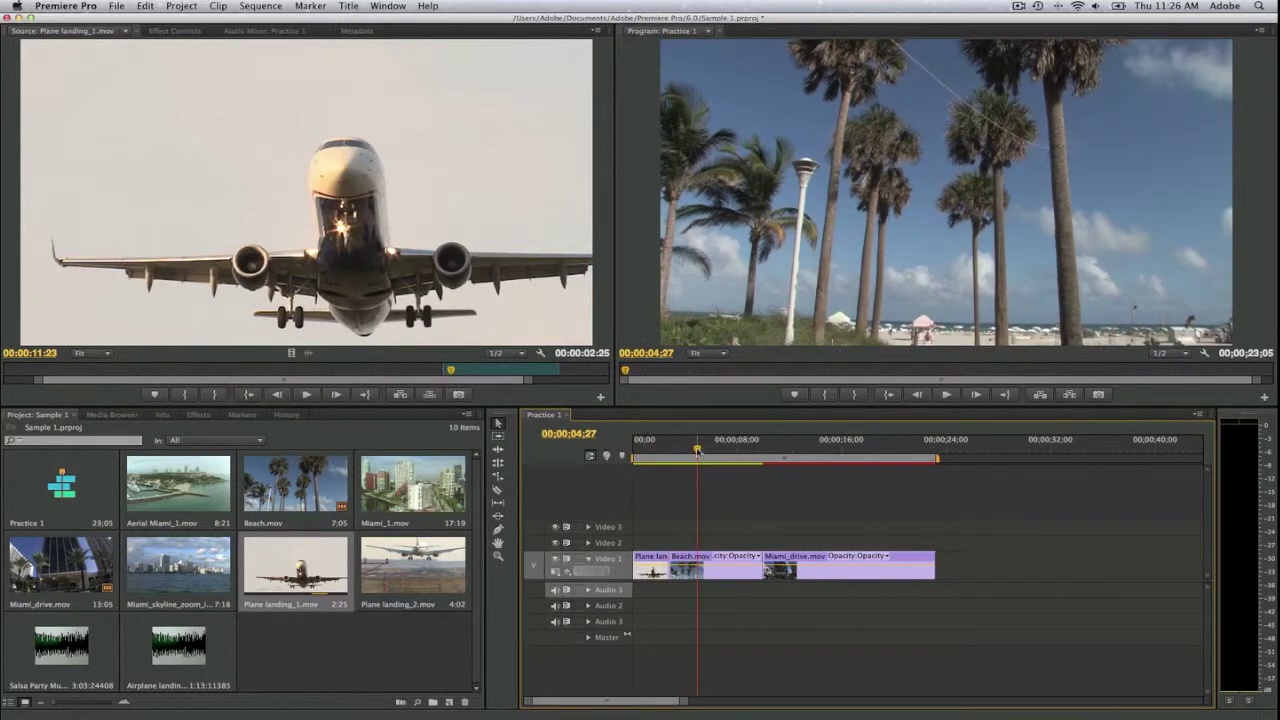
pyautogui.moveTo(697, 451)
pyautogui.mouseDown()
pyautogui.moveTo(667, 456)
pyautogui.moveTo(681, 457)
pyautogui.mouseUp()
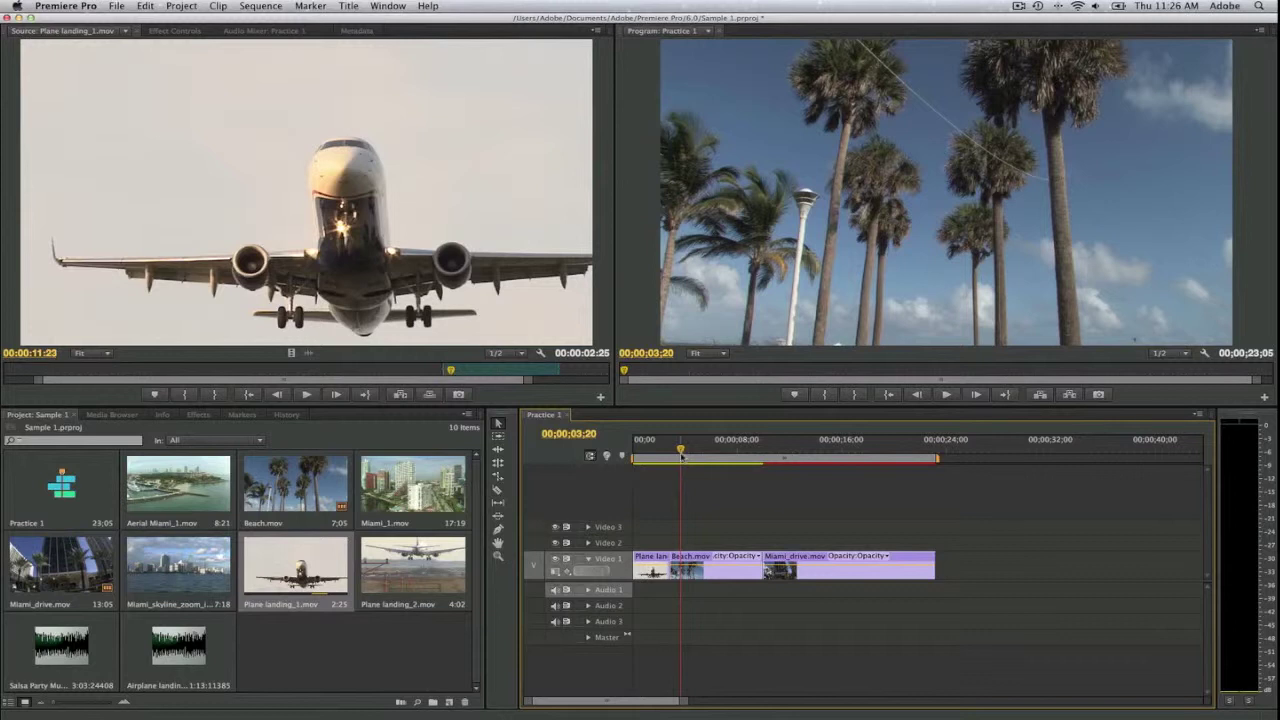
pyautogui.moveTo(681, 456); pyautogui.dragTo(671, 453)
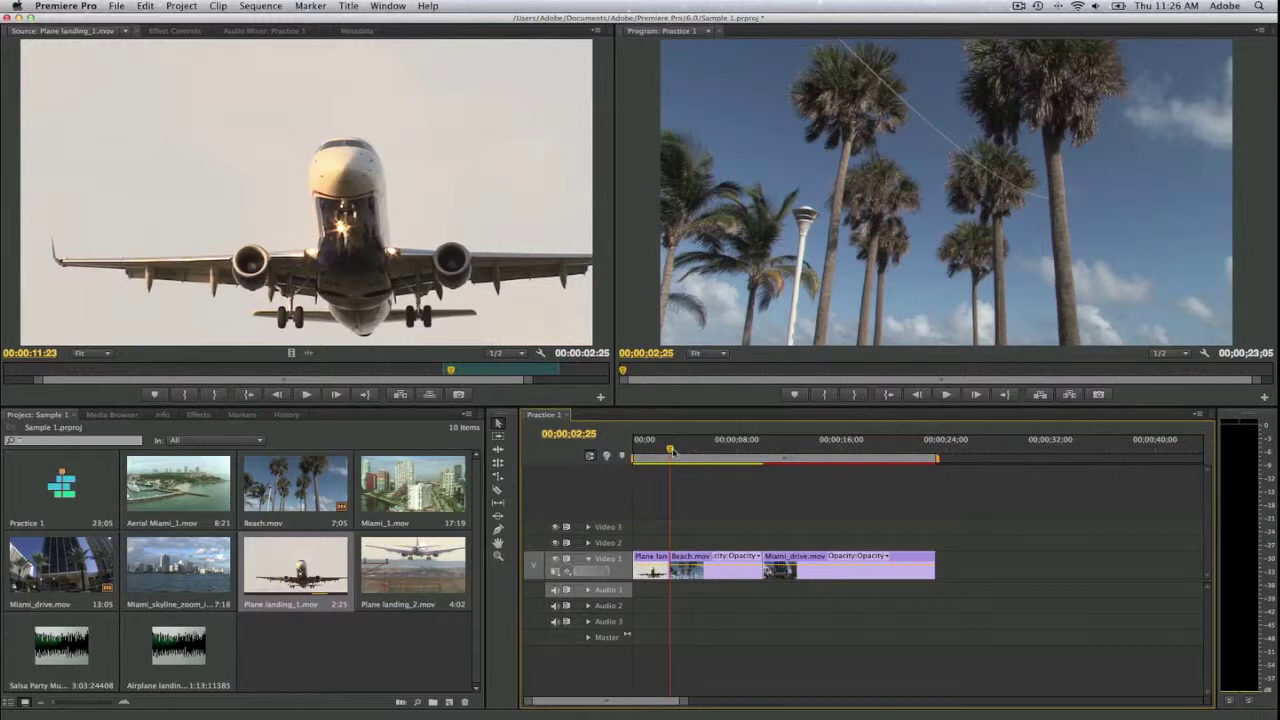
# Insert Plane landing_2 from its touchdown frame at the playhead, after the first plane clip.
pyautogui.doubleClick(411, 573)
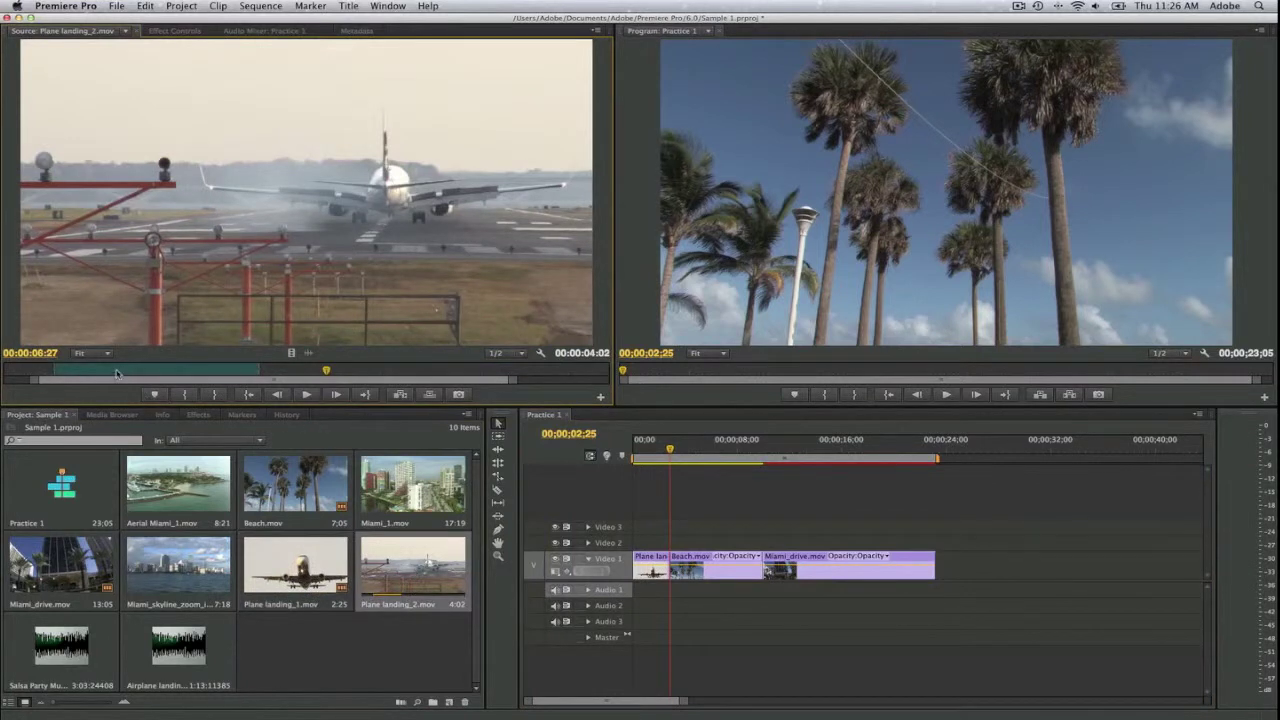
pyautogui.moveTo(116, 374)
pyautogui.mouseDown()
pyautogui.moveTo(183, 377)
pyautogui.moveTo(87, 374)
pyautogui.mouseUp()
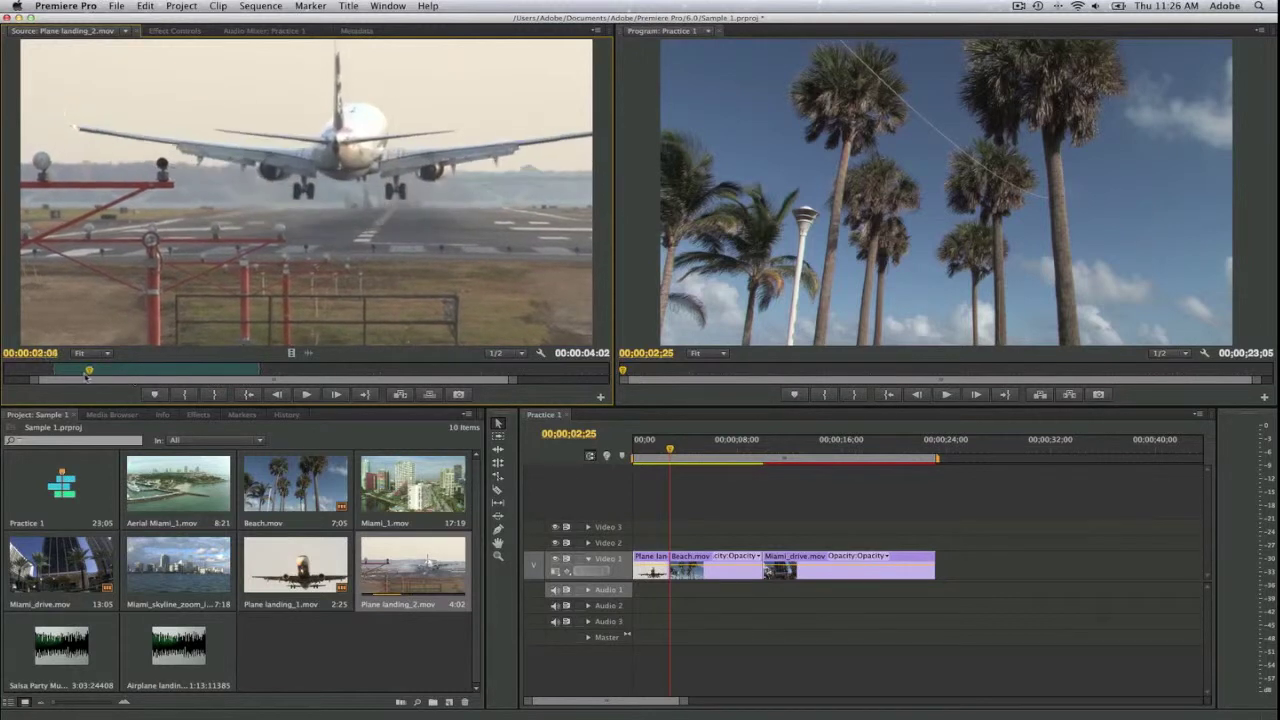
pyautogui.moveTo(87, 375); pyautogui.dragTo(190, 380)
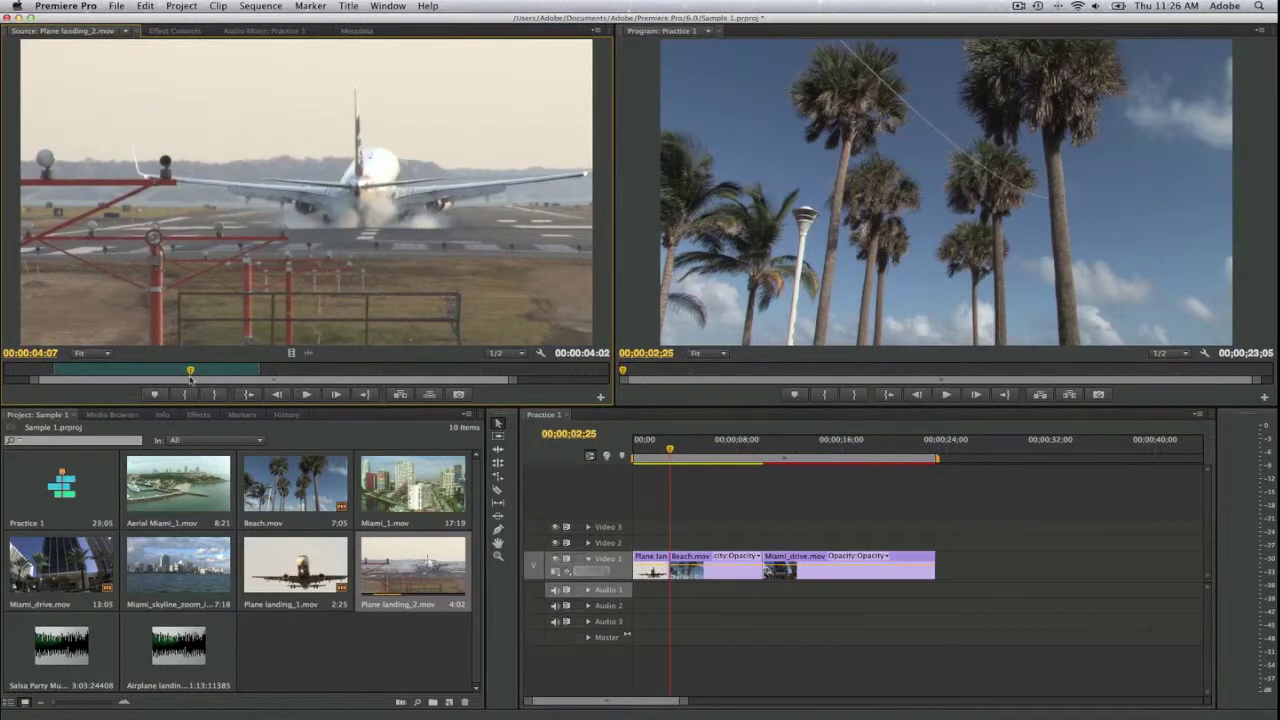
pyautogui.press(',')
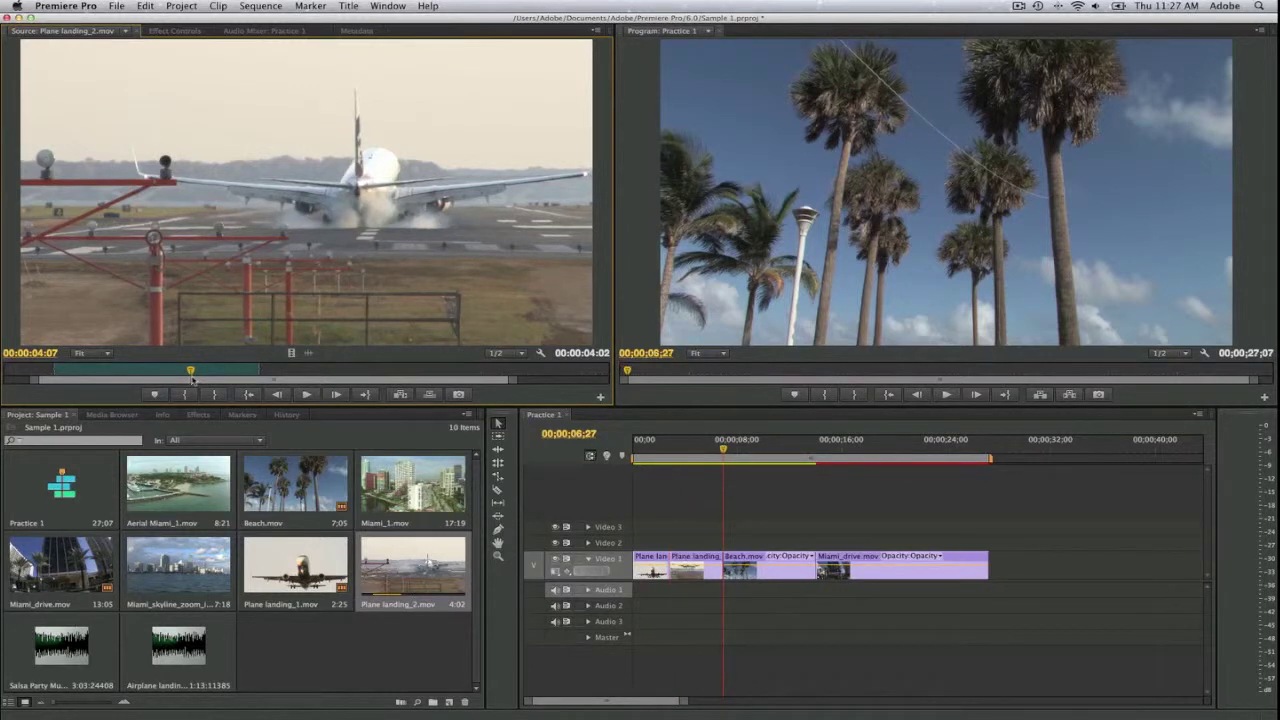
pyautogui.moveTo(724, 457)
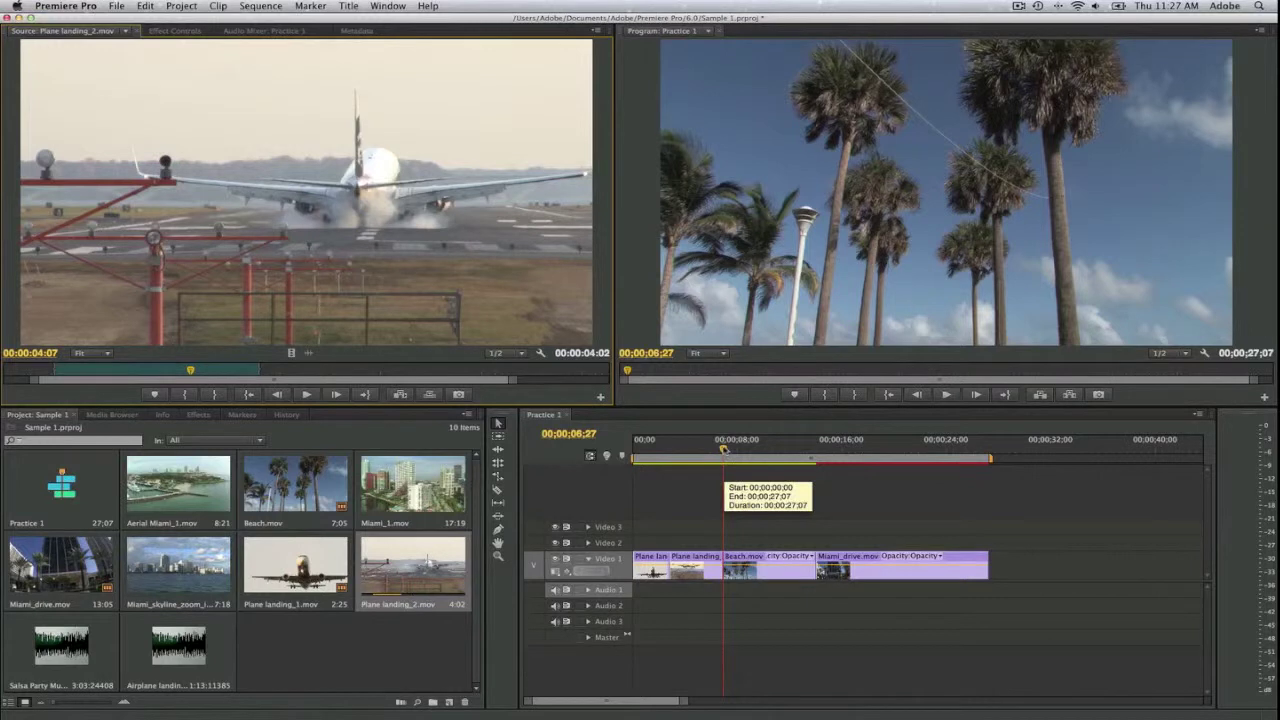
pyautogui.moveTo(724, 450); pyautogui.dragTo(622, 452)
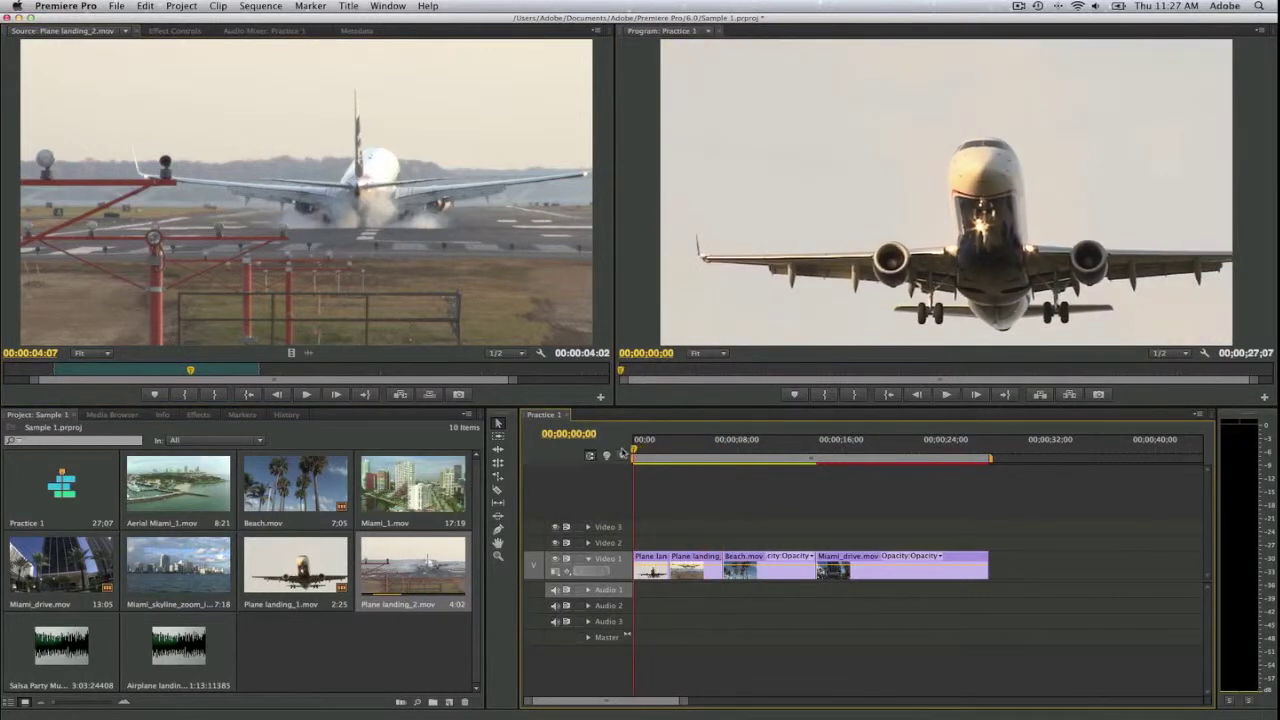
pyautogui.press('space')
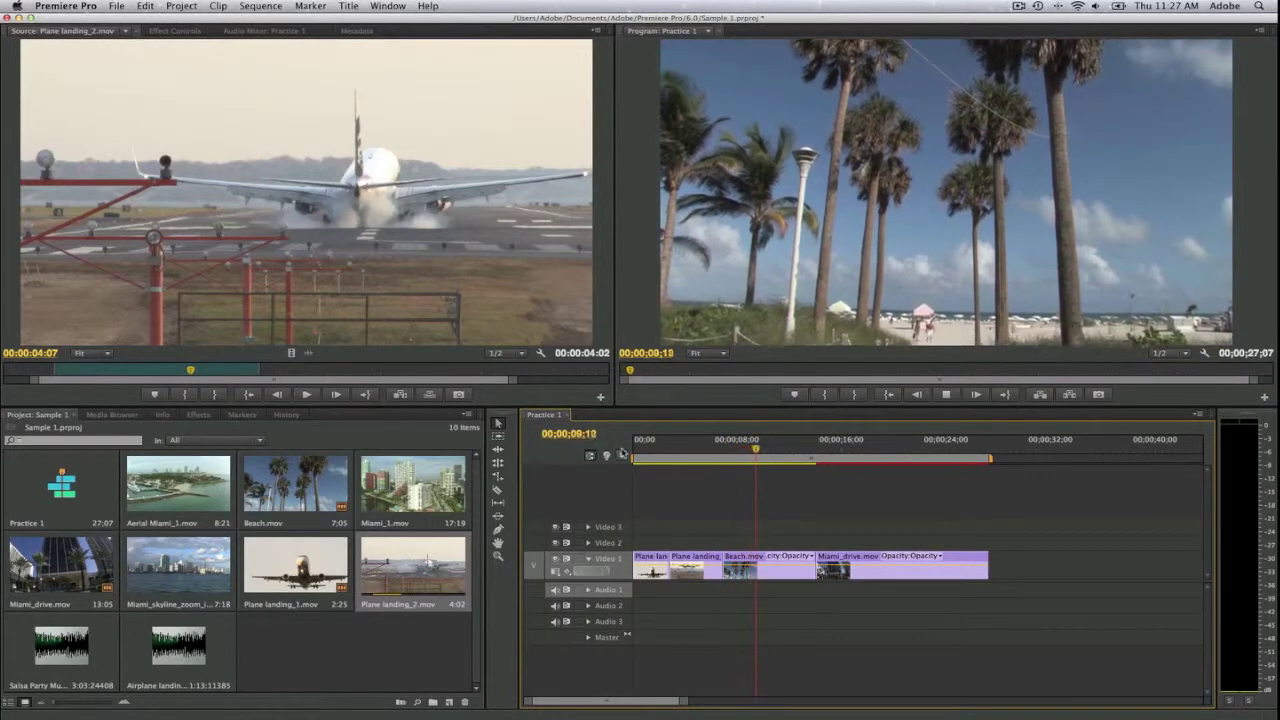
pyautogui.press('space')
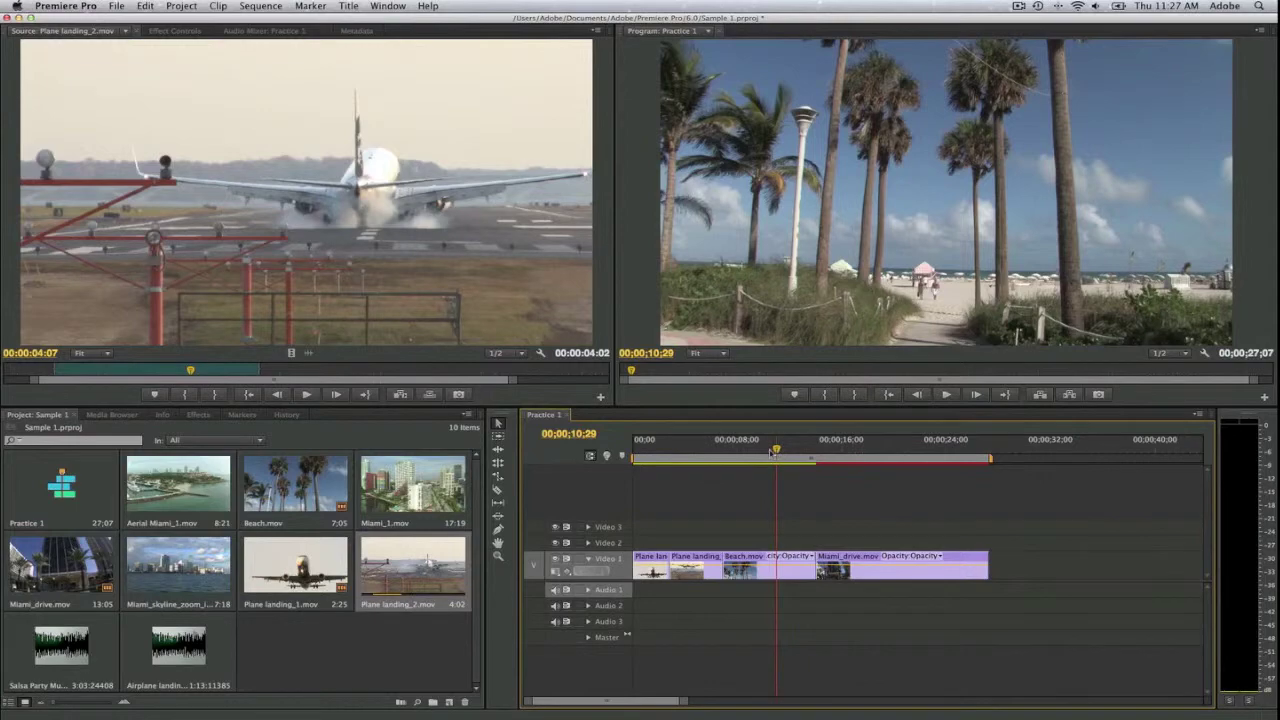
pyautogui.click(697, 458)
pyautogui.moveTo(693, 458)
pyautogui.mouseDown()
pyautogui.moveTo(919, 477)
pyautogui.moveTo(630, 469)
pyautogui.mouseUp()
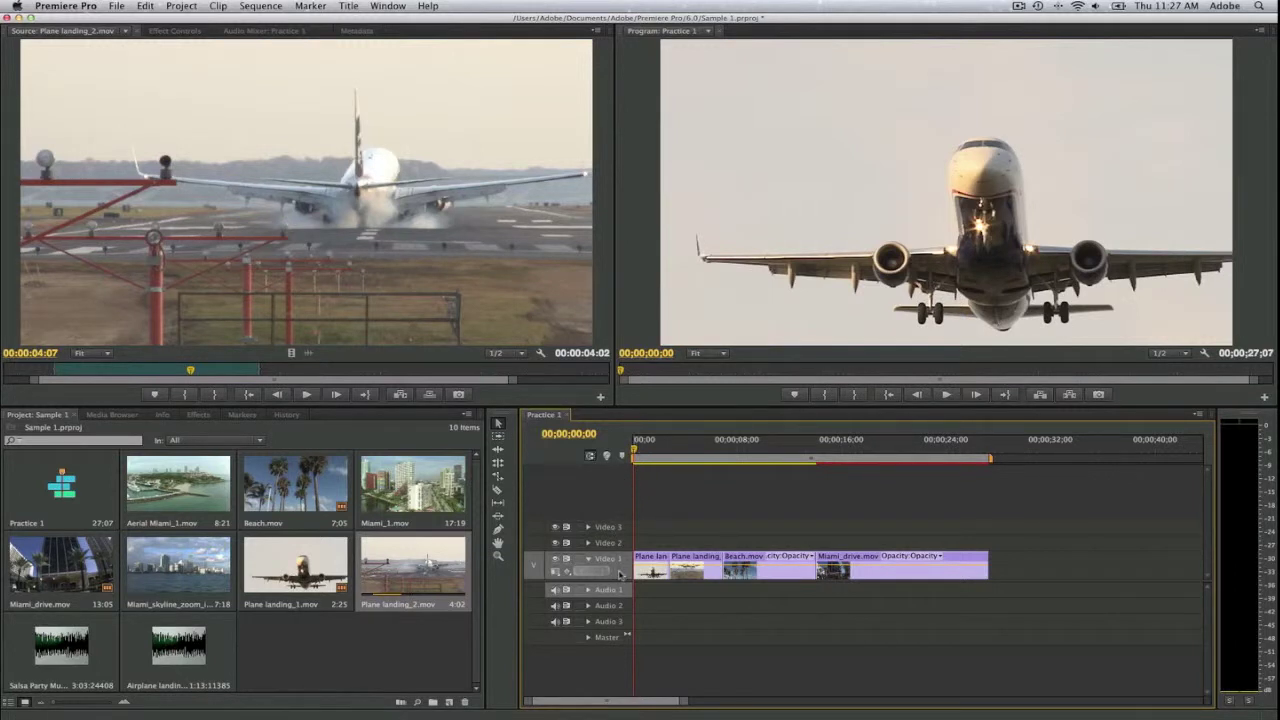
pyautogui.click(620, 573)
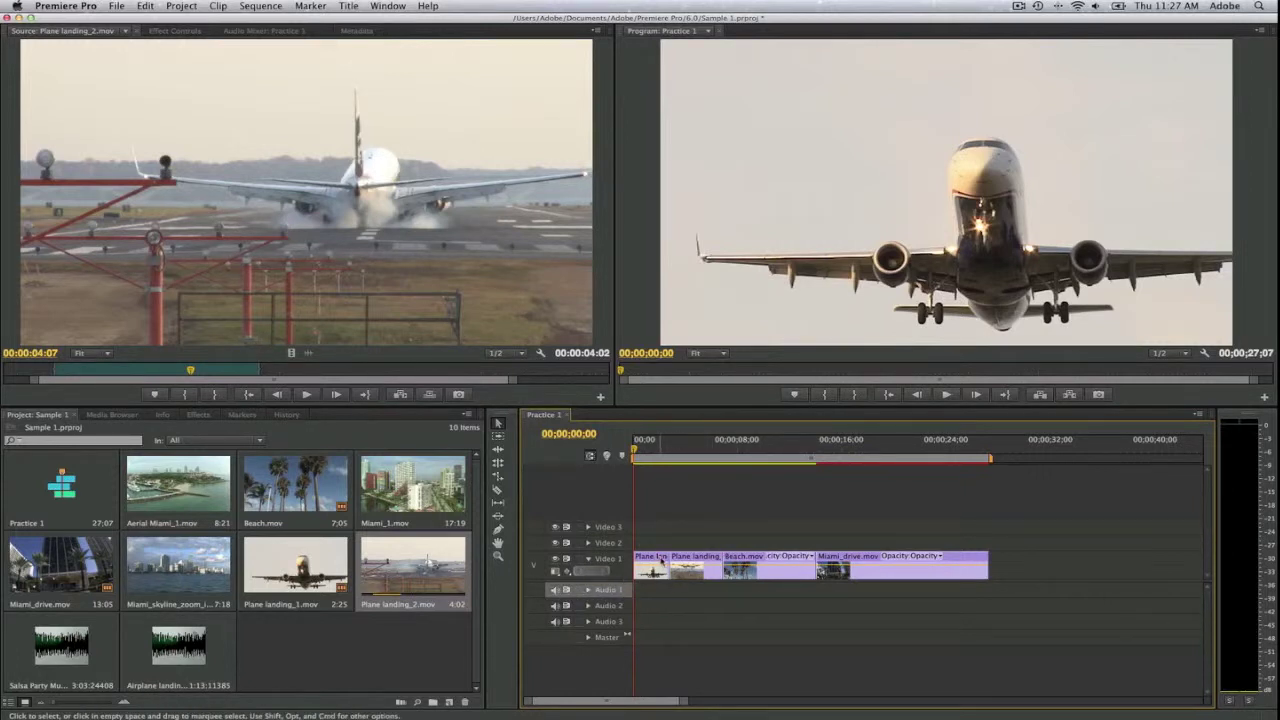
# Load the Airplane landing audio in the Source monitor and stop it about nine seconds in.
pyautogui.doubleClick(200, 652)
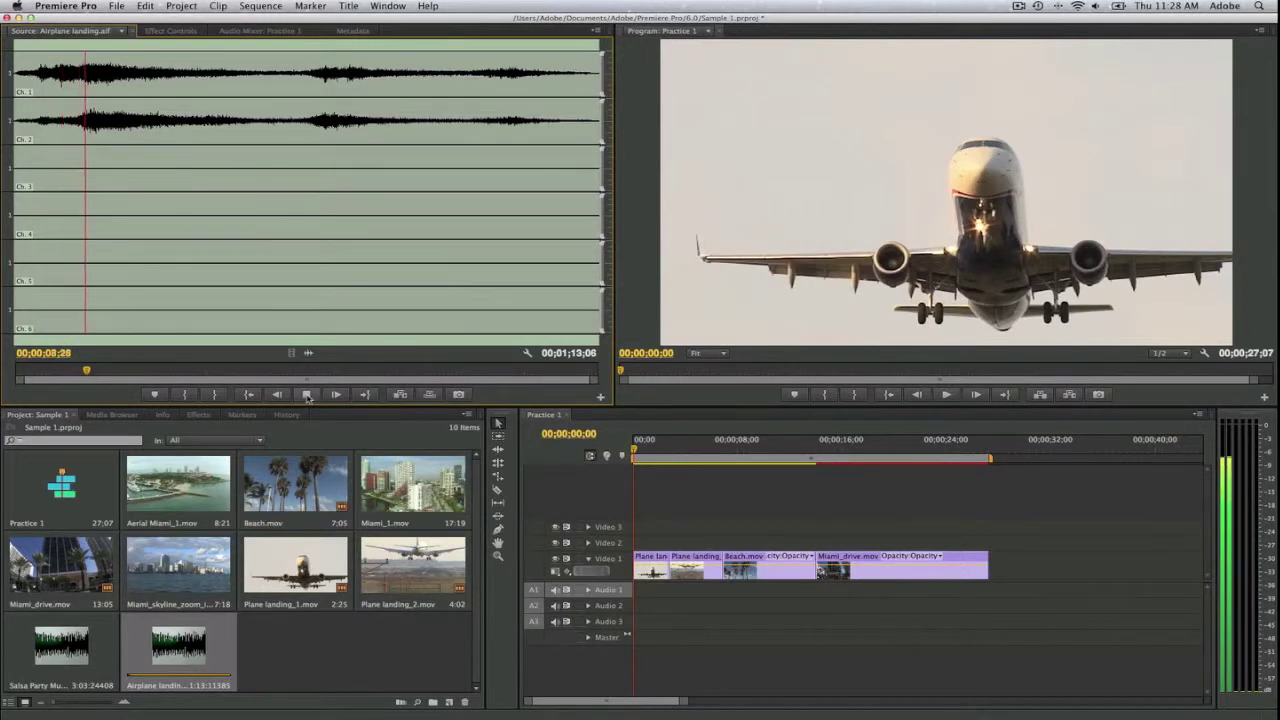
pyautogui.click(308, 395)
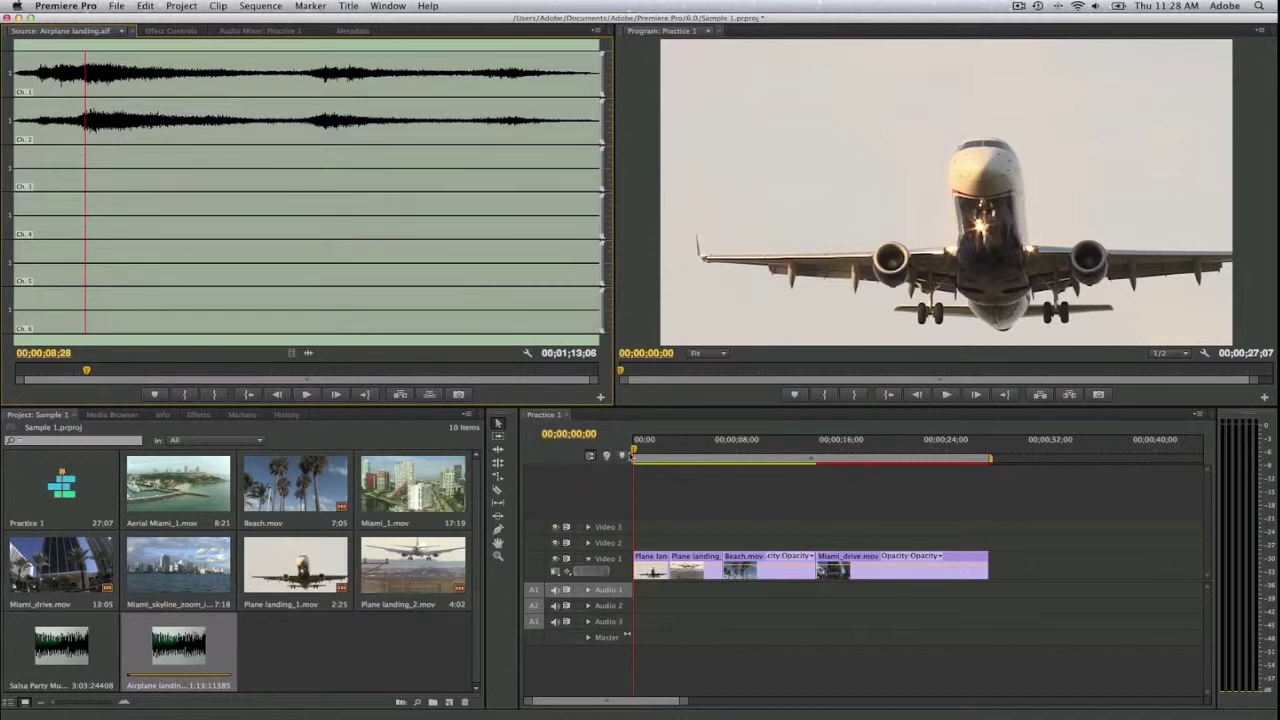
# Overwrite the full Airplane landing audio onto Audio 1 at the sequence start.
pyautogui.click(634, 450)
pyautogui.moveTo(634, 450); pyautogui.dragTo(624, 455)
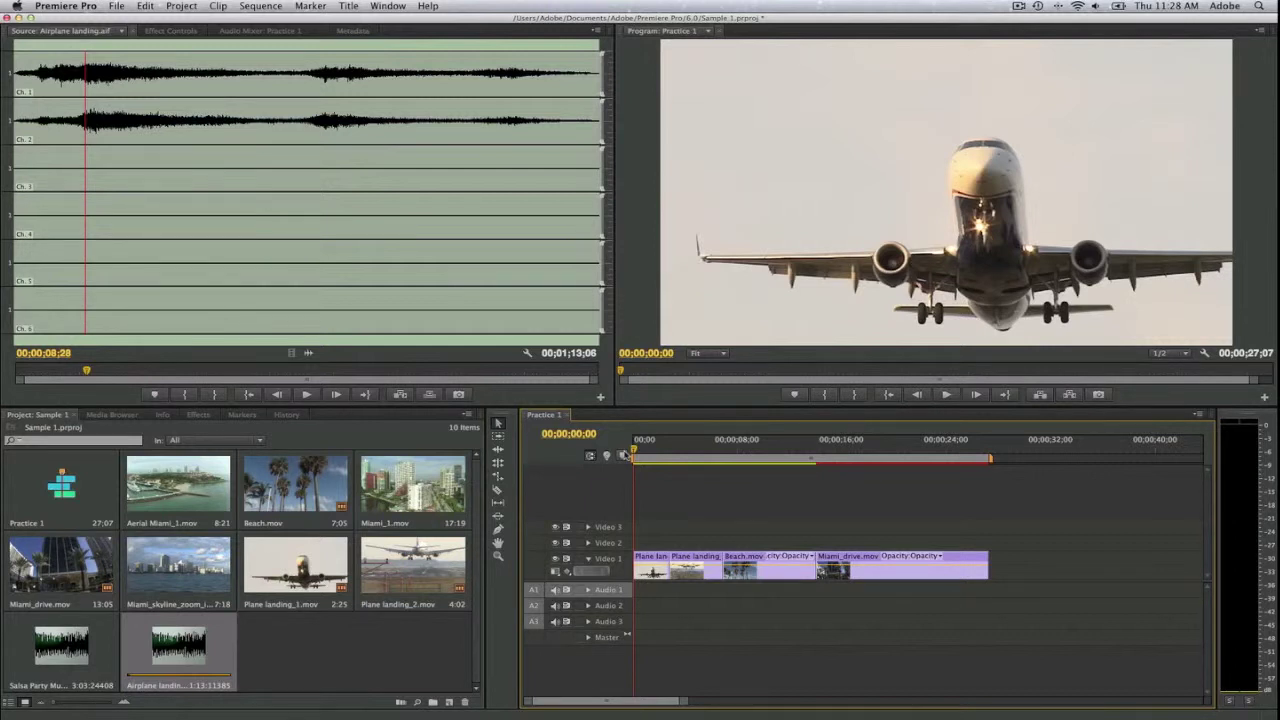
pyautogui.press('.')
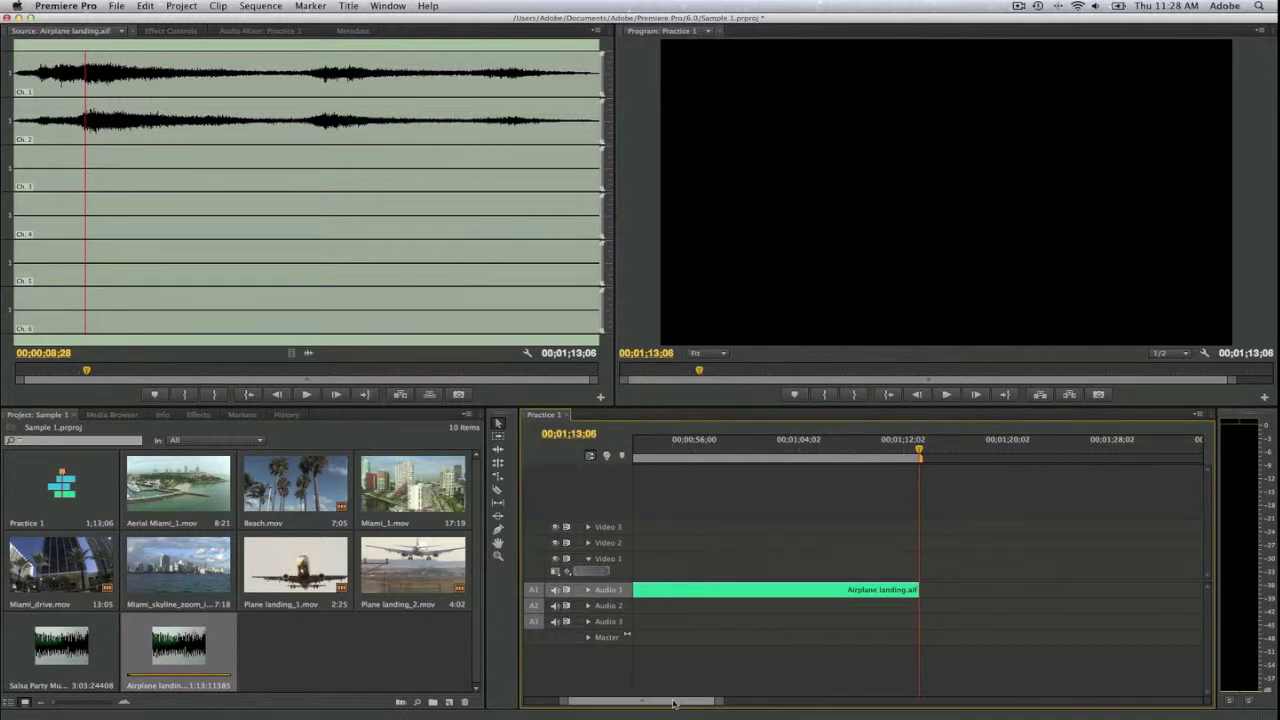
# Zoom out the timeline, scrub into the beach footage, and undo the audio placement.
pyautogui.moveTo(673, 703); pyautogui.dragTo(635, 703)
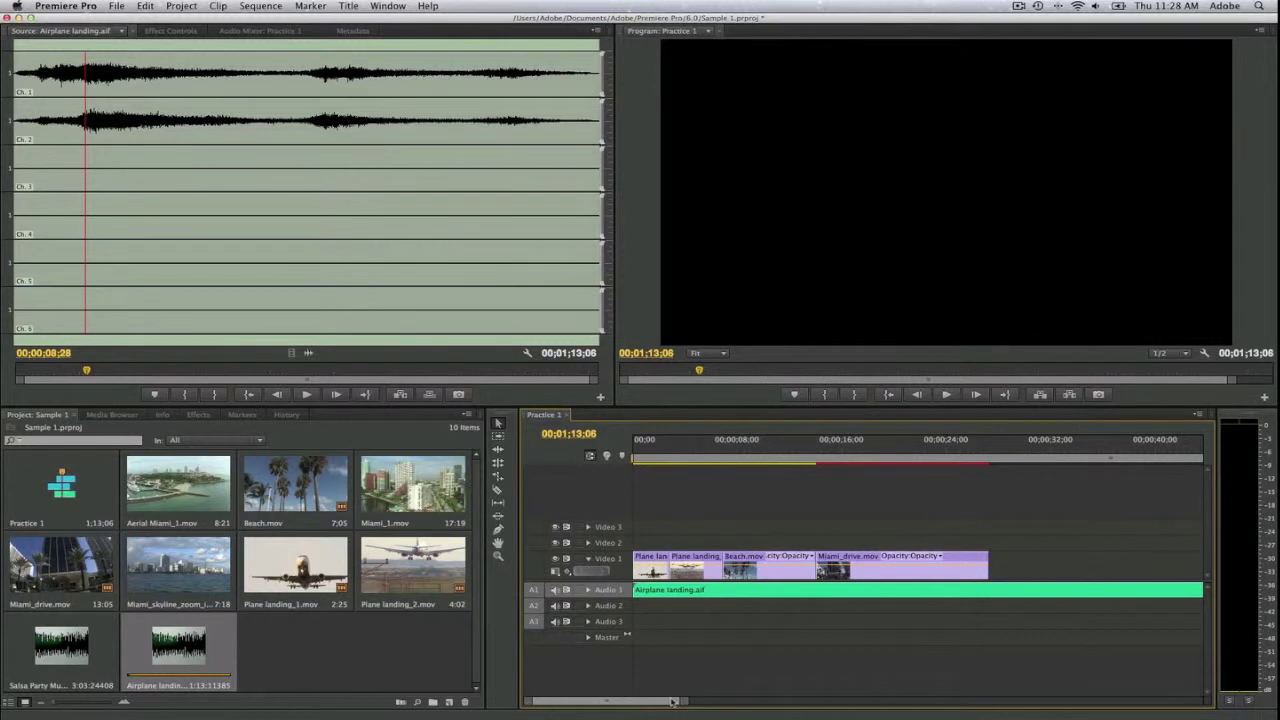
pyautogui.moveTo(684, 703); pyautogui.dragTo(751, 706)
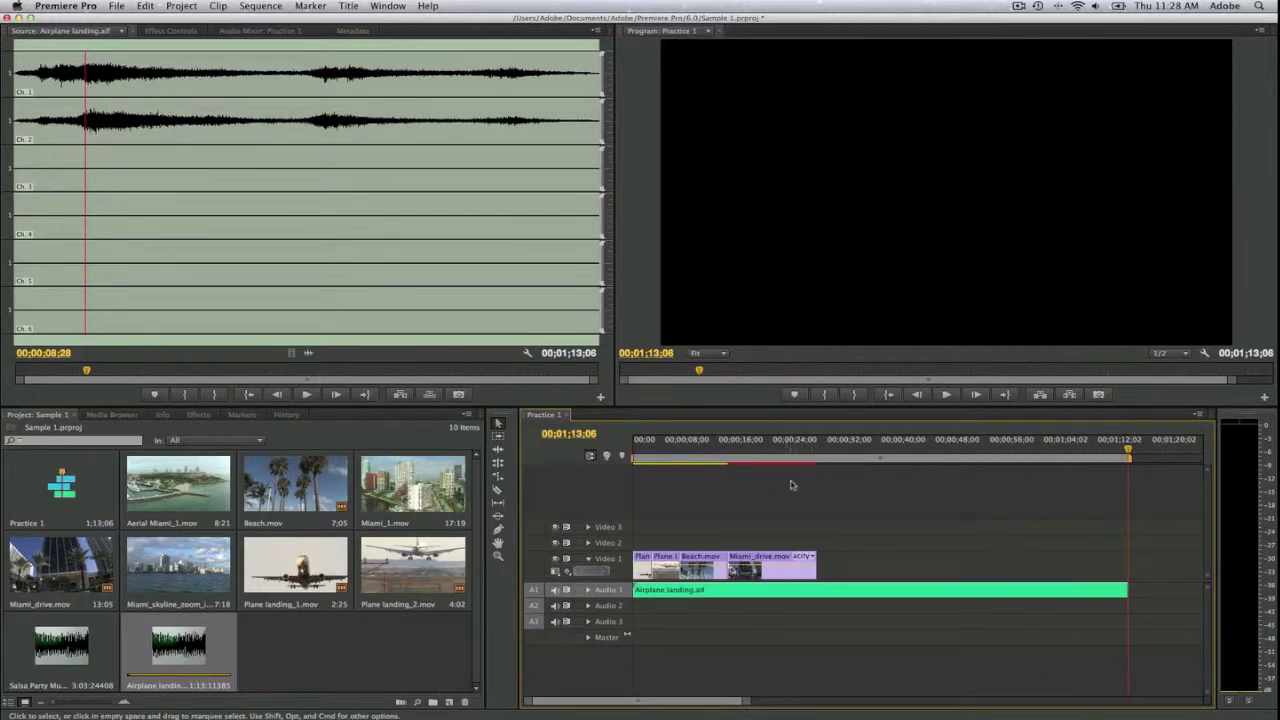
pyautogui.moveTo(1127, 452)
pyautogui.mouseDown()
pyautogui.moveTo(727, 474)
pyautogui.moveTo(785, 497)
pyautogui.moveTo(872, 498)
pyautogui.mouseUp()
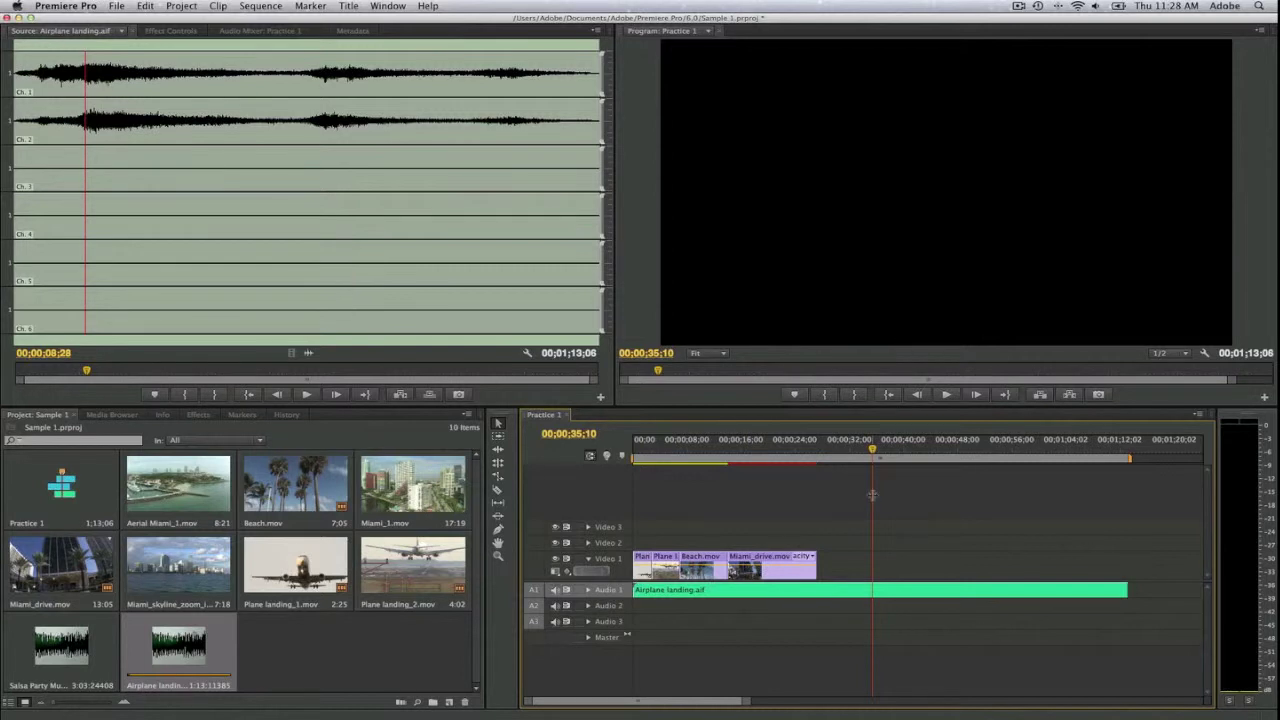
pyautogui.press('super+z')
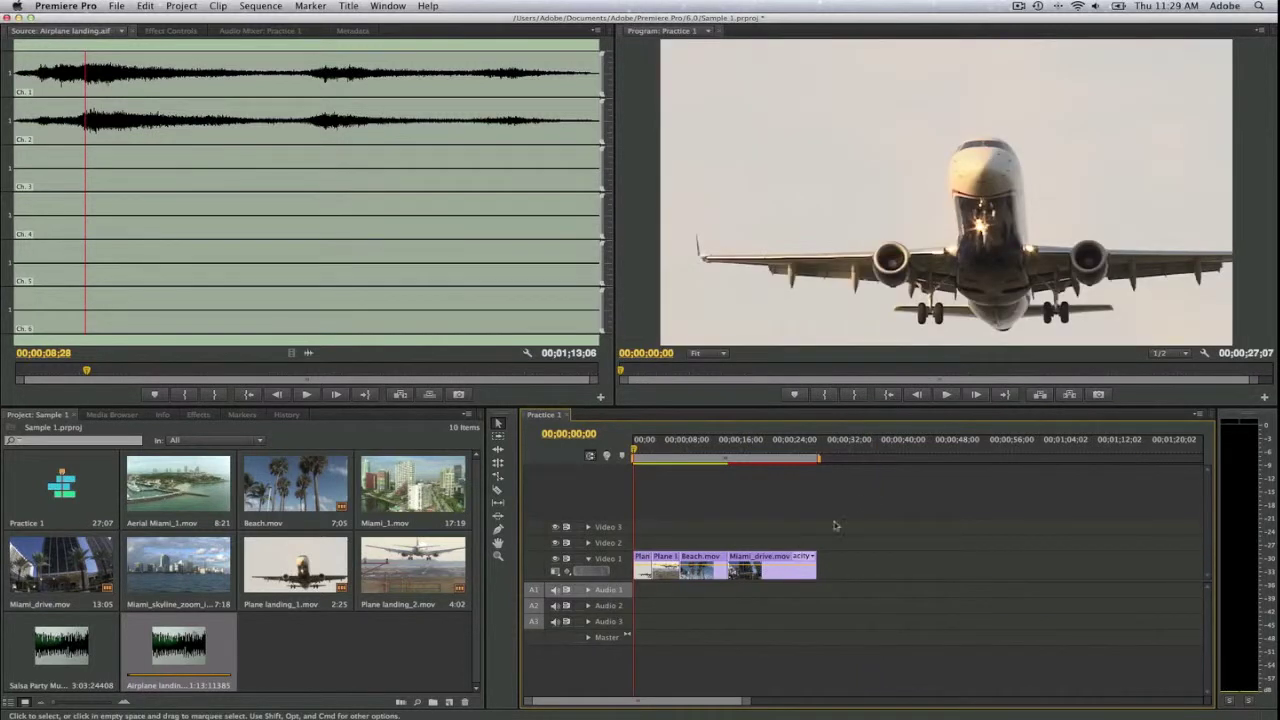
# Zoom the timeline back in and return the playhead to the sequence start.
pyautogui.moveTo(745, 704); pyautogui.dragTo(704, 705)
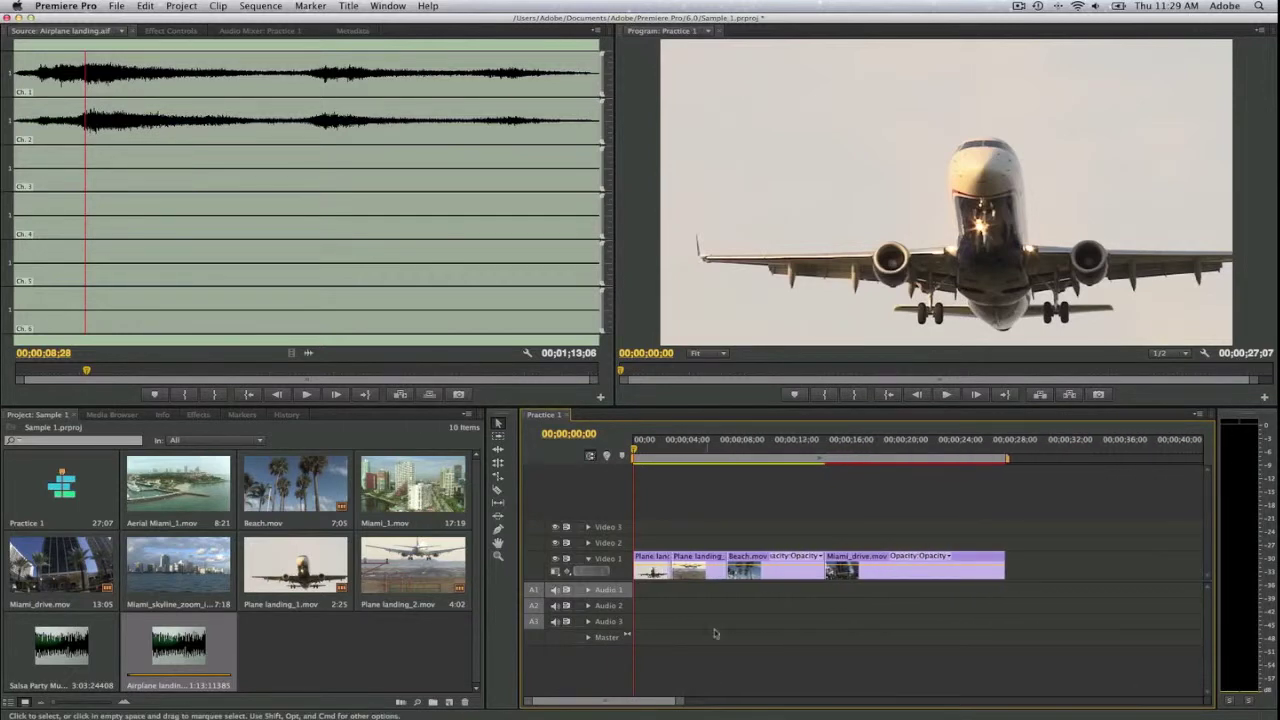
pyautogui.moveTo(633, 454)
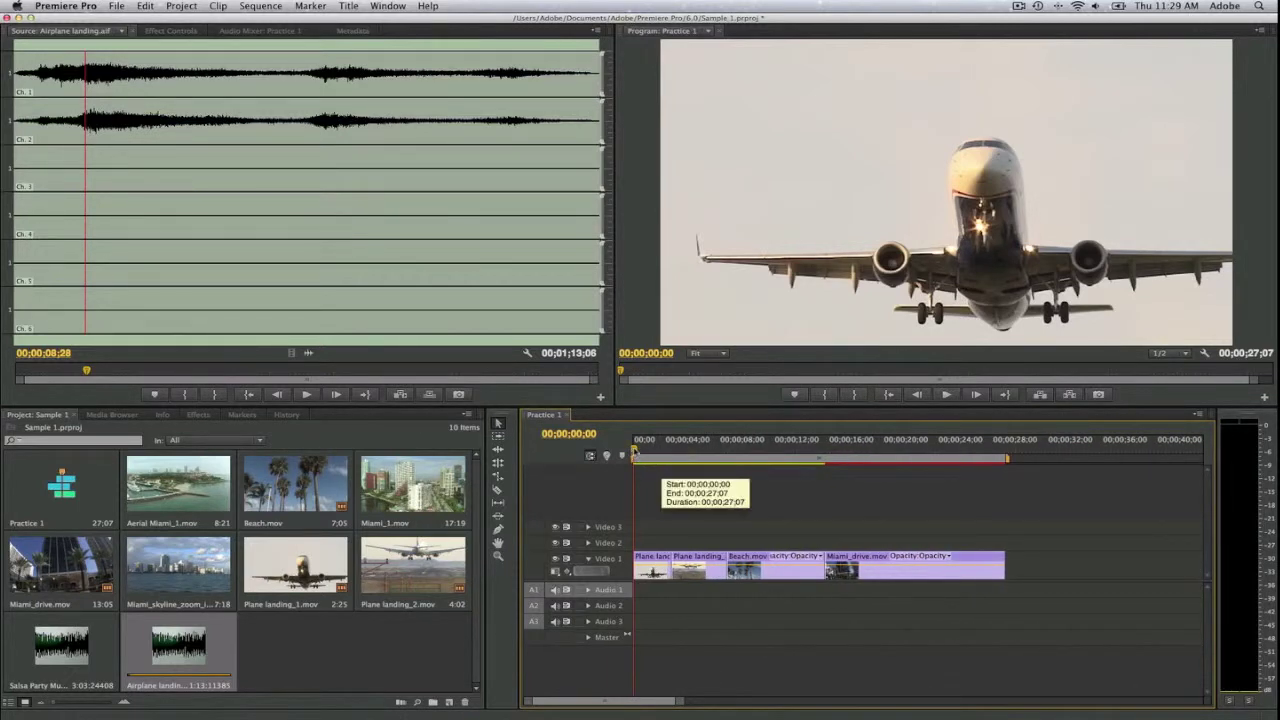
pyautogui.moveTo(633, 450); pyautogui.dragTo(632, 462)
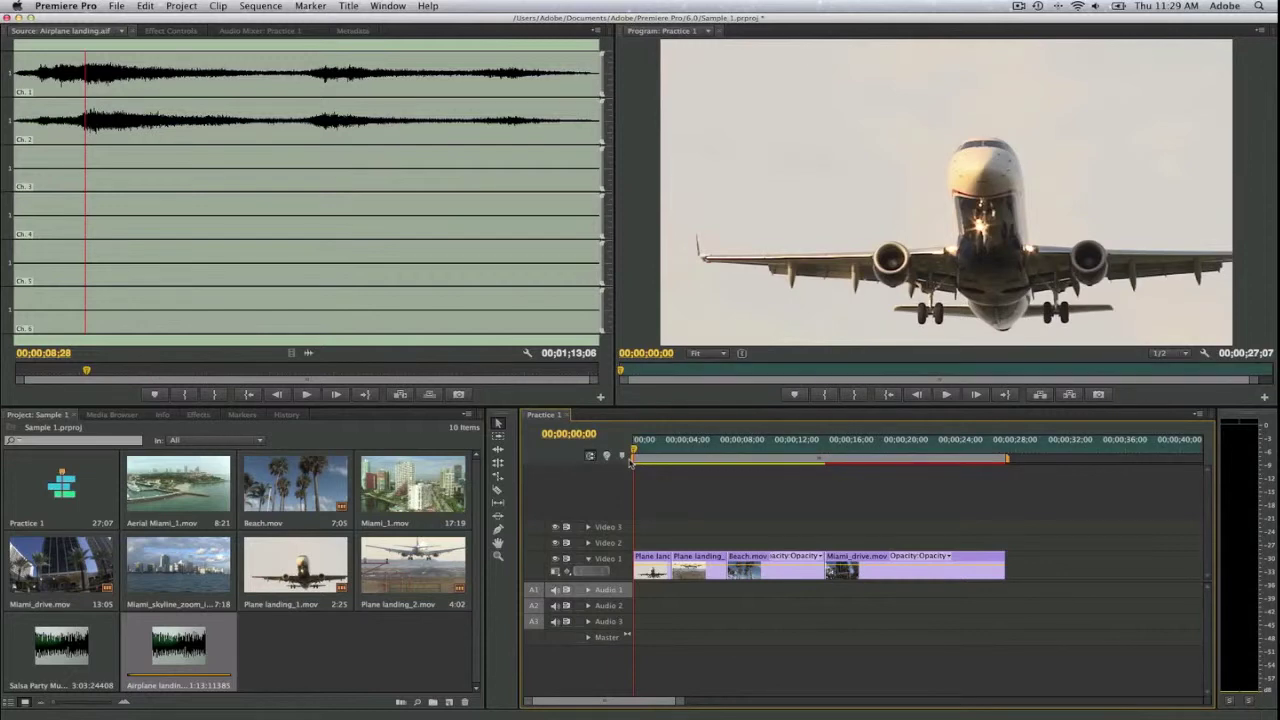
# Mark a sequence Out point at 00;00;06;27 and overwrite airplane audio onto Audio 1 up to it.
pyautogui.moveTo(634, 449); pyautogui.dragTo(728, 454)
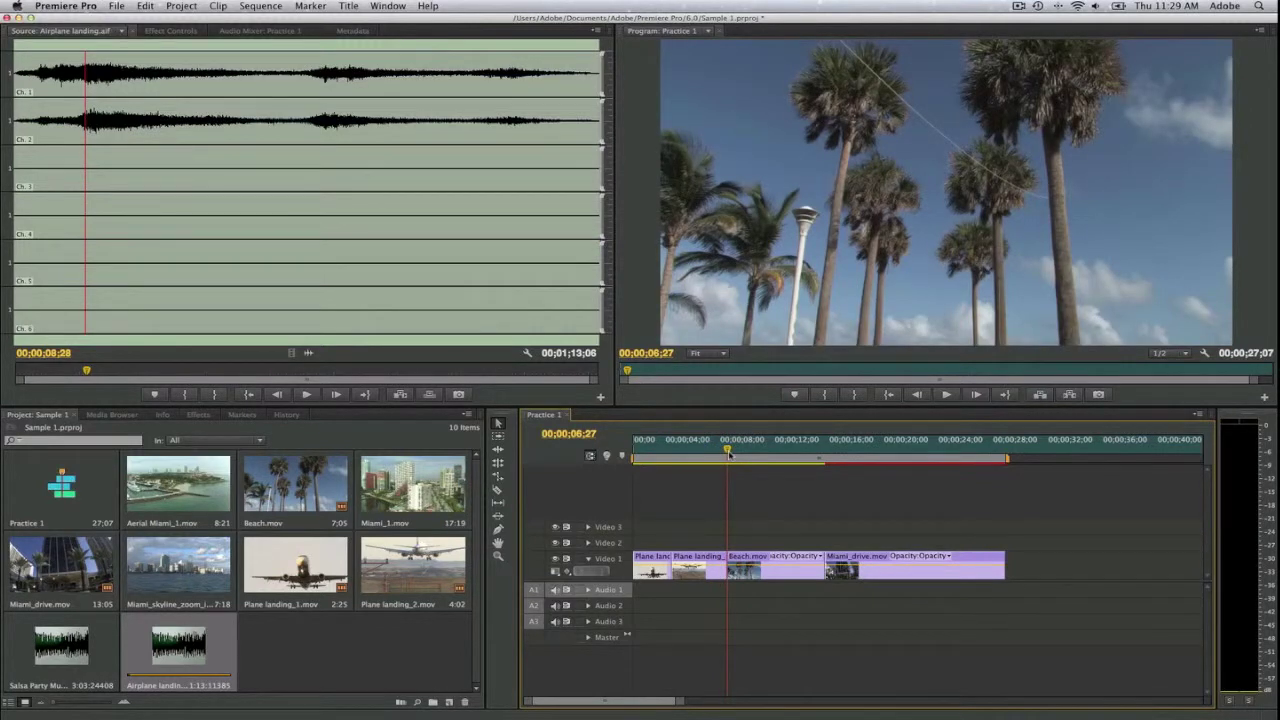
pyautogui.press('o')
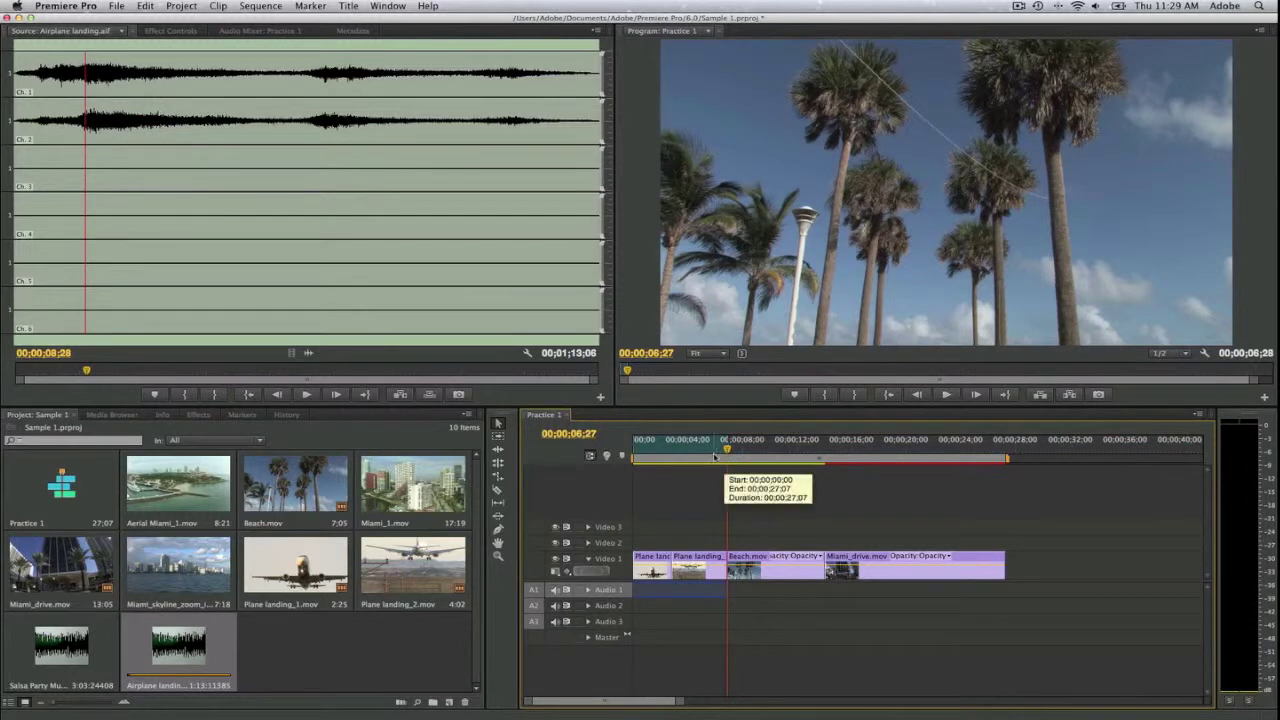
pyautogui.moveTo(727, 452); pyautogui.dragTo(634, 456)
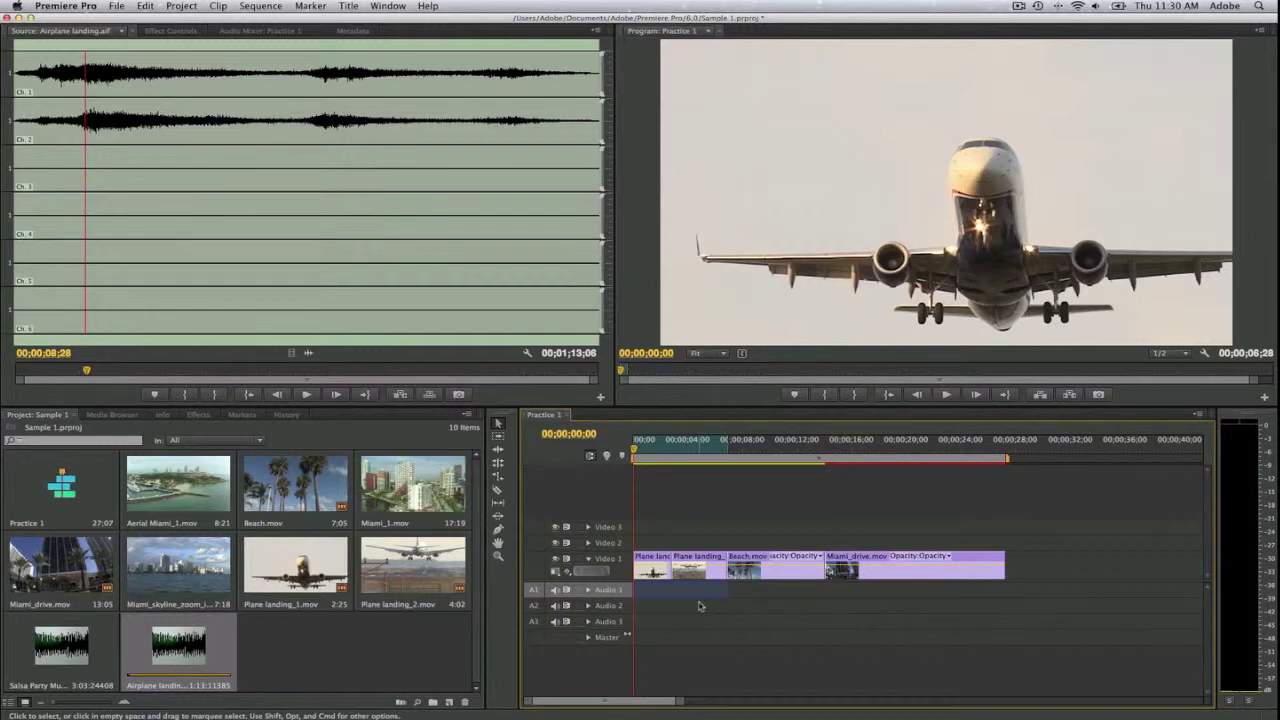
pyautogui.press('.')
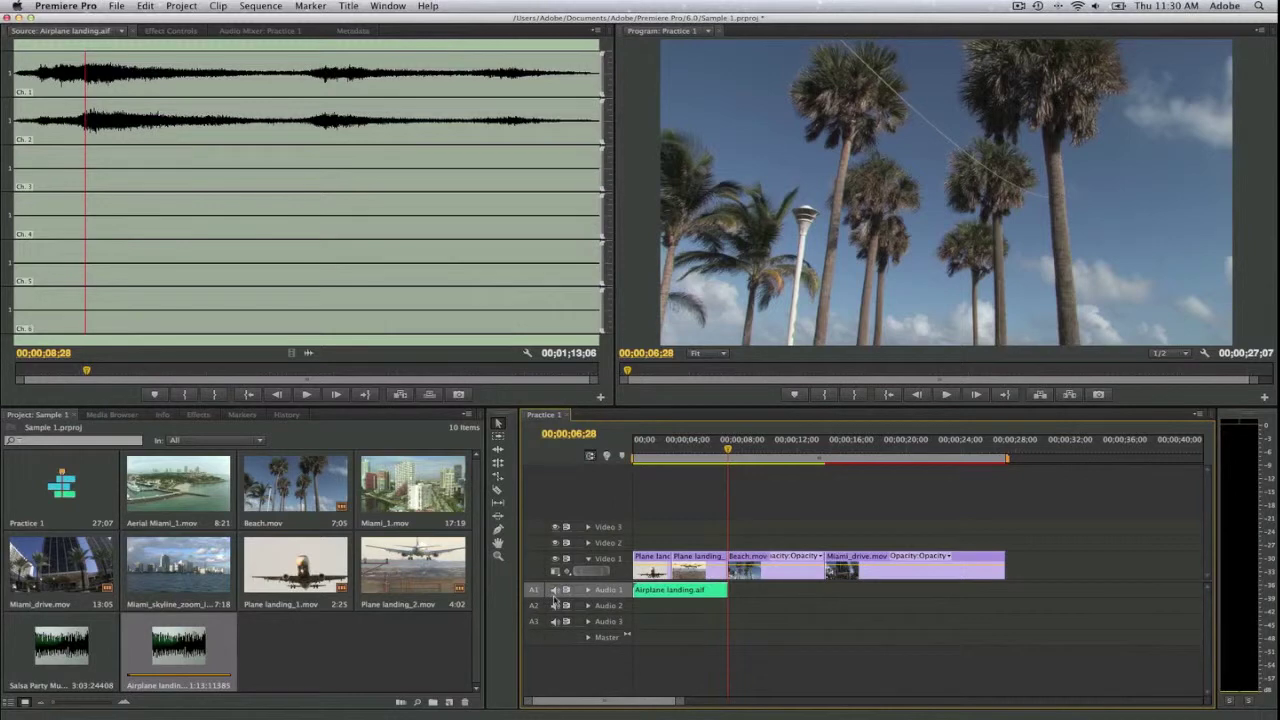
# Expand Audio 1 and play the sequence from the start with the airplane sound.
pyautogui.click(588, 589)
pyautogui.press('Home')
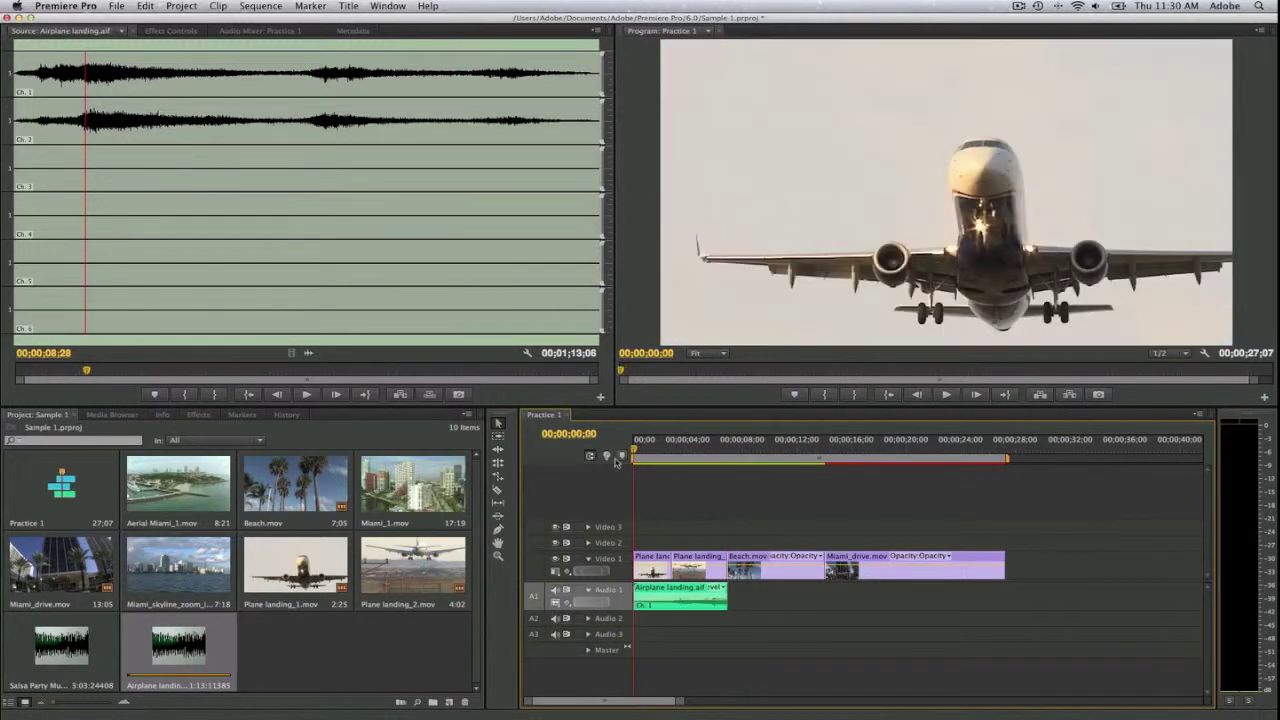
pyautogui.press('space')
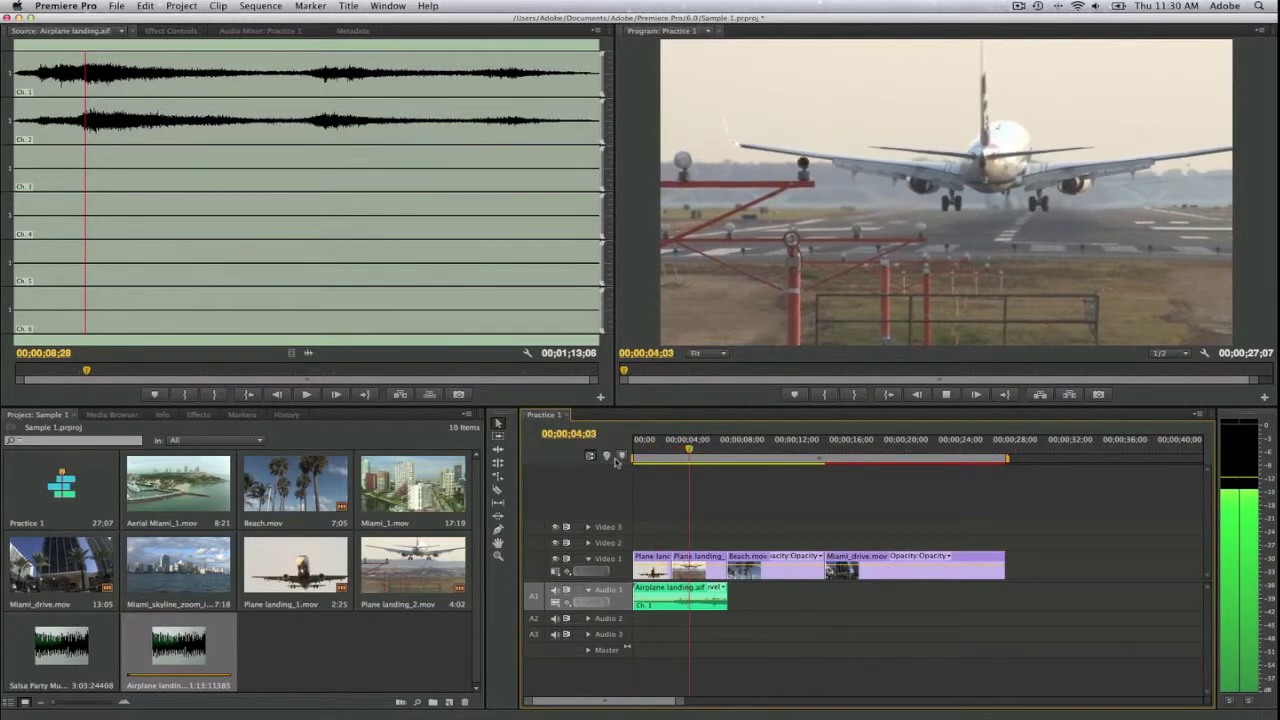
pyautogui.press('space')
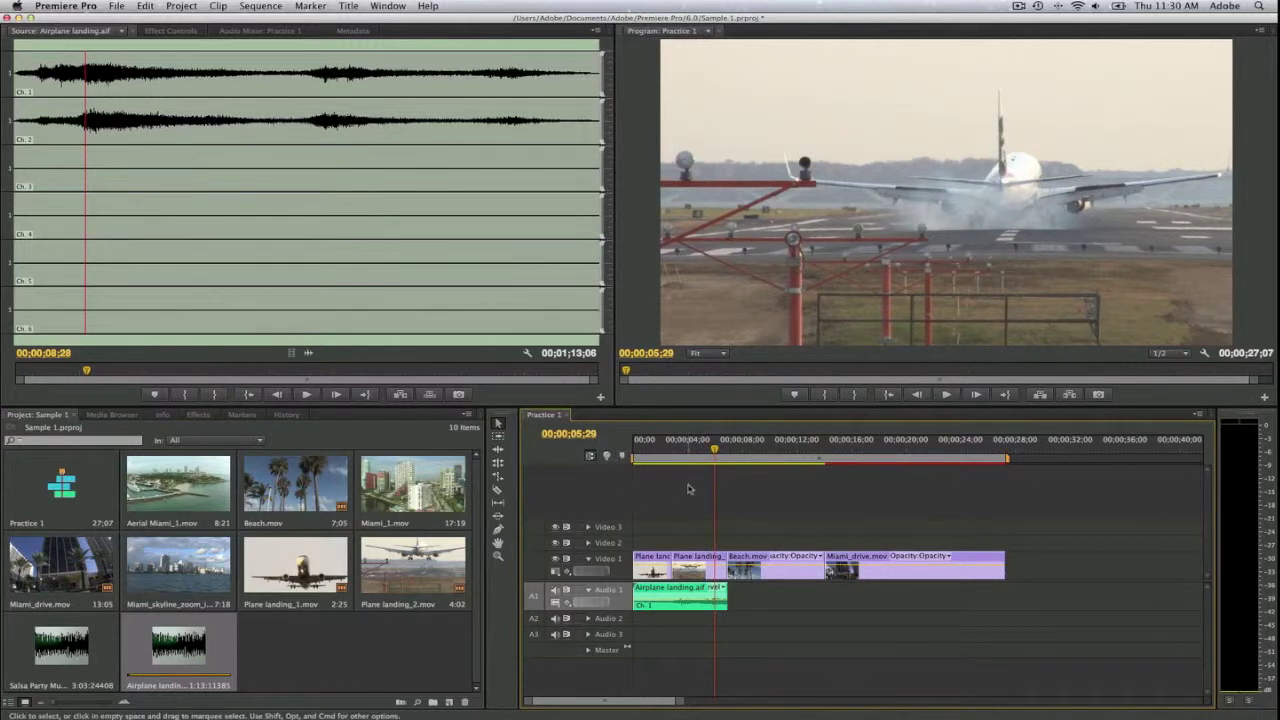
# Scrub around the touchdown and park the playhead where the airplane sound ends.
pyautogui.click(710, 452)
pyautogui.moveTo(710, 452); pyautogui.dragTo(704, 452)
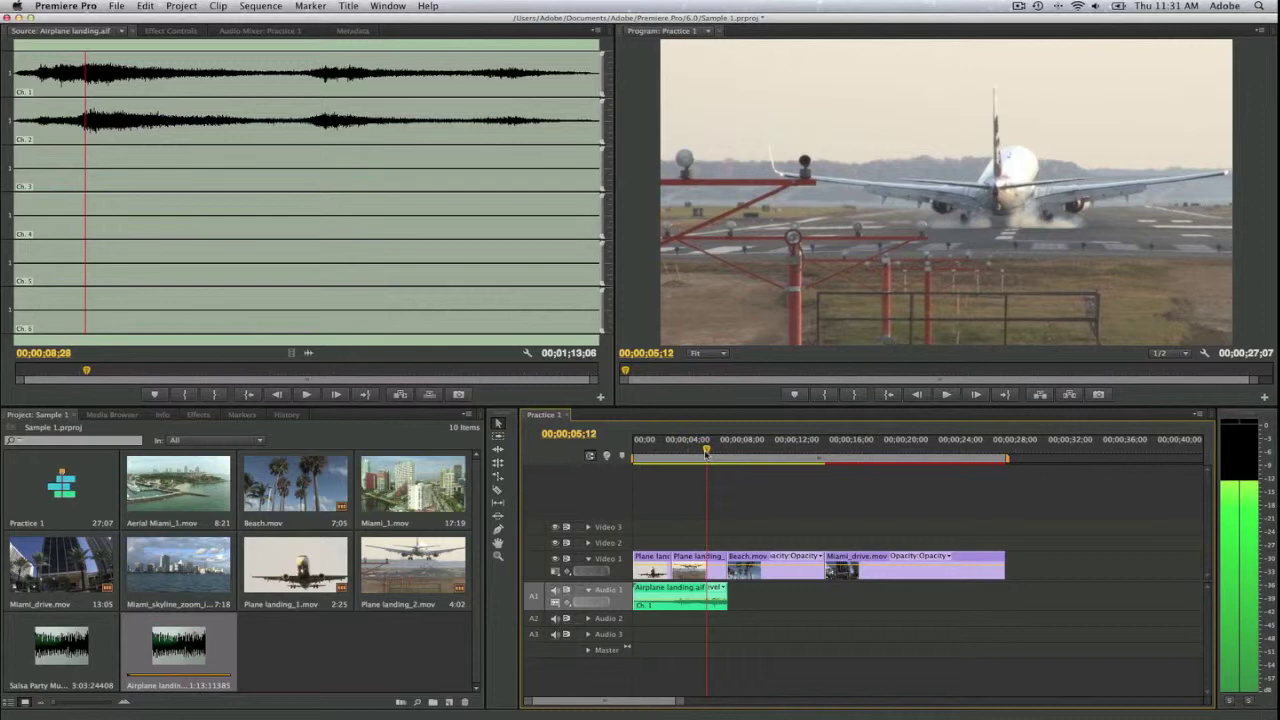
pyautogui.moveTo(704, 452)
pyautogui.mouseDown()
pyautogui.moveTo(686, 452)
pyautogui.moveTo(699, 452)
pyautogui.mouseUp()
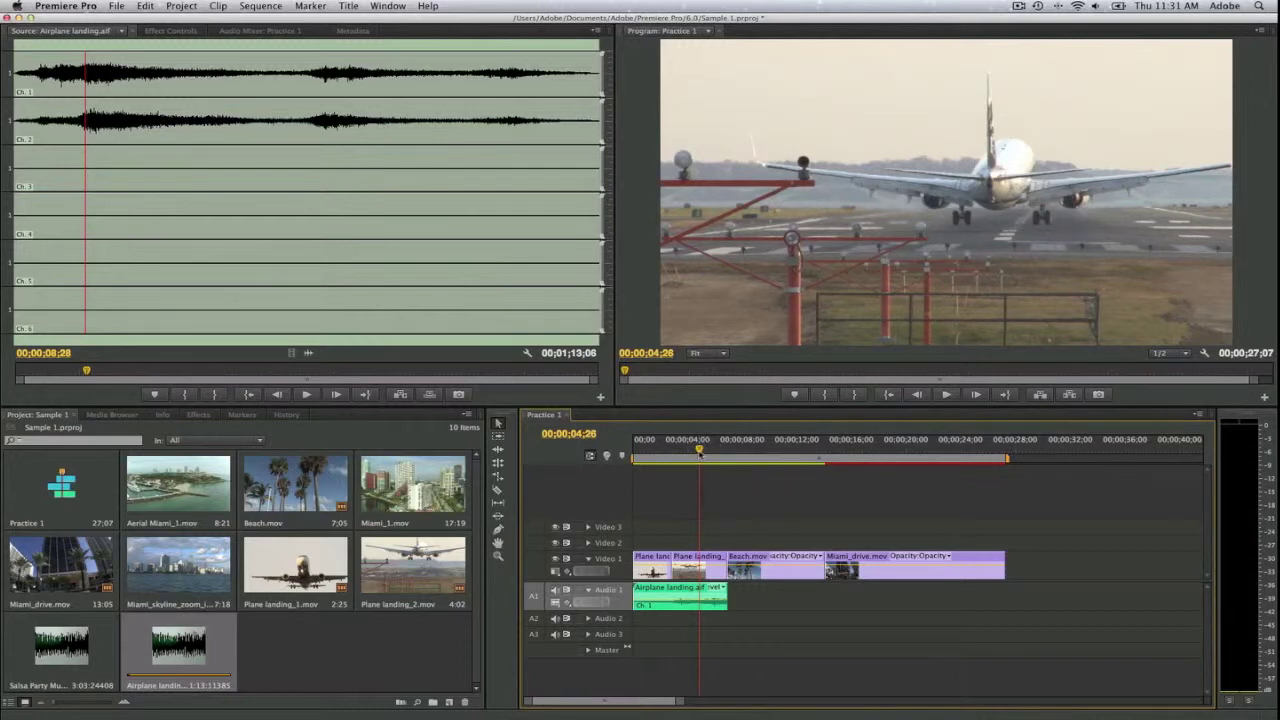
pyautogui.moveTo(702, 452)
pyautogui.mouseDown()
pyautogui.moveTo(673, 452)
pyautogui.moveTo(695, 452)
pyautogui.mouseUp()
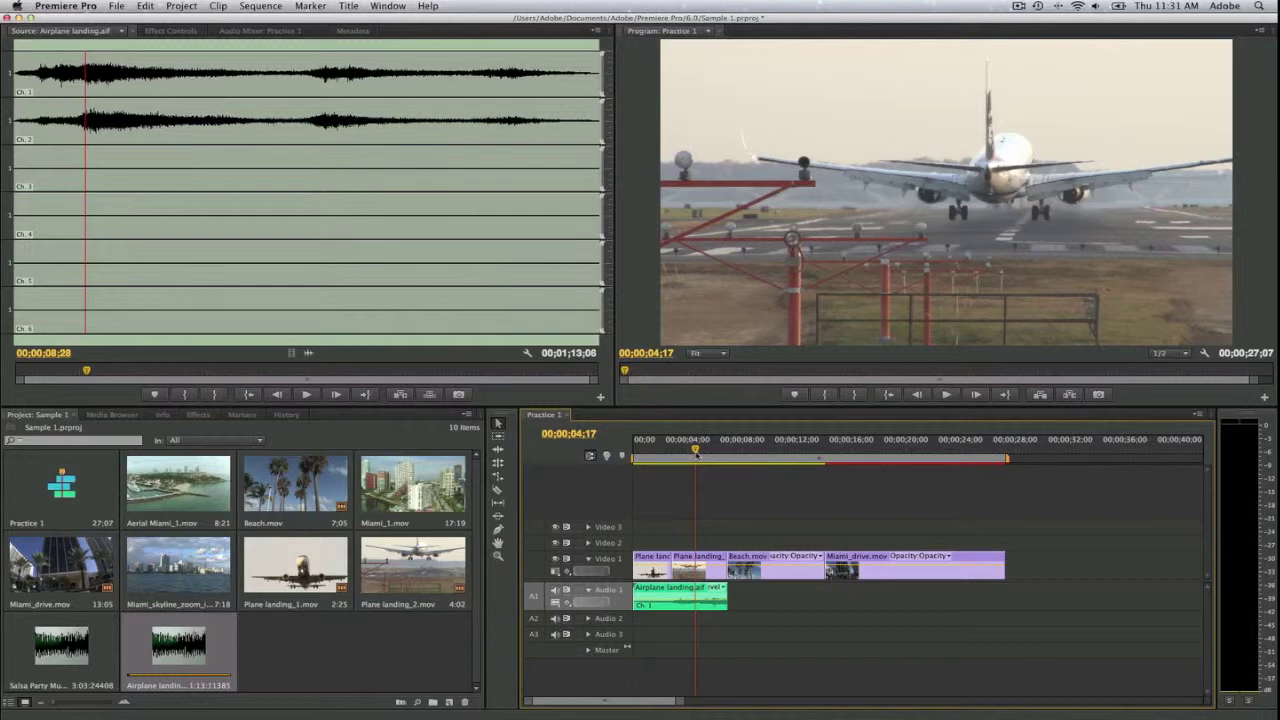
pyautogui.moveTo(696, 452); pyautogui.dragTo(724, 451)
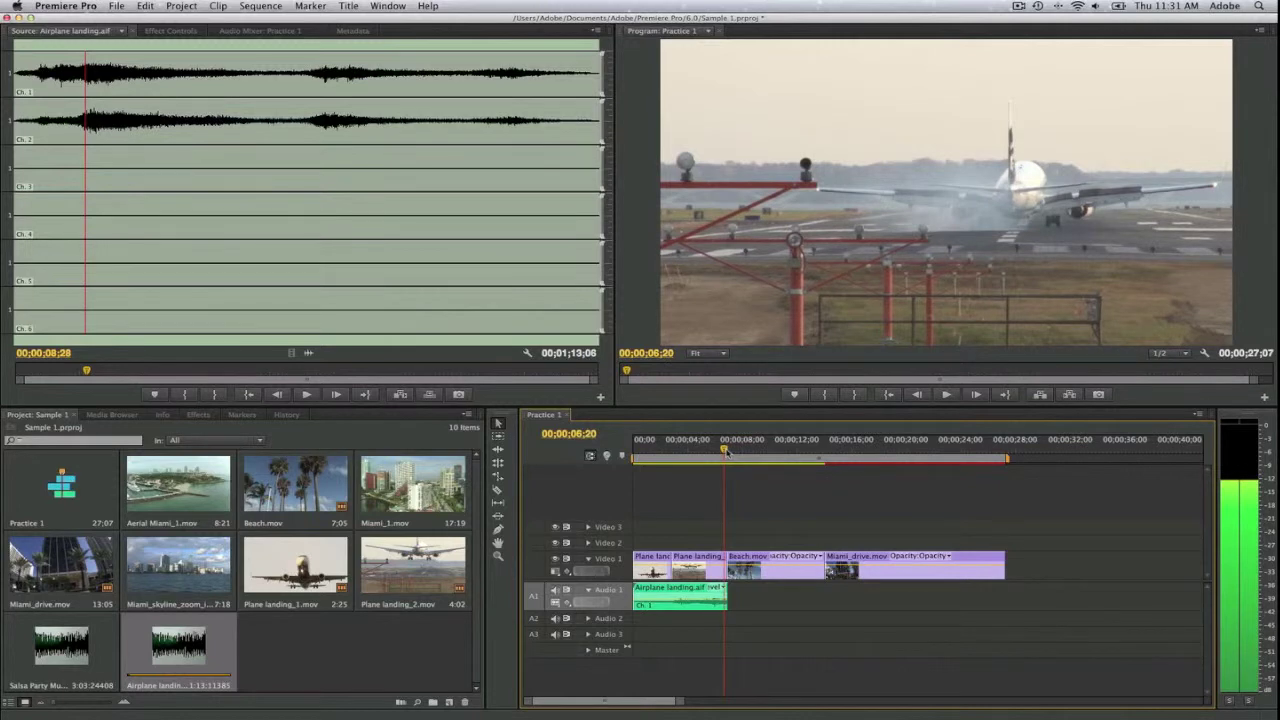
pyautogui.moveTo(724, 451); pyautogui.dragTo(729, 452)
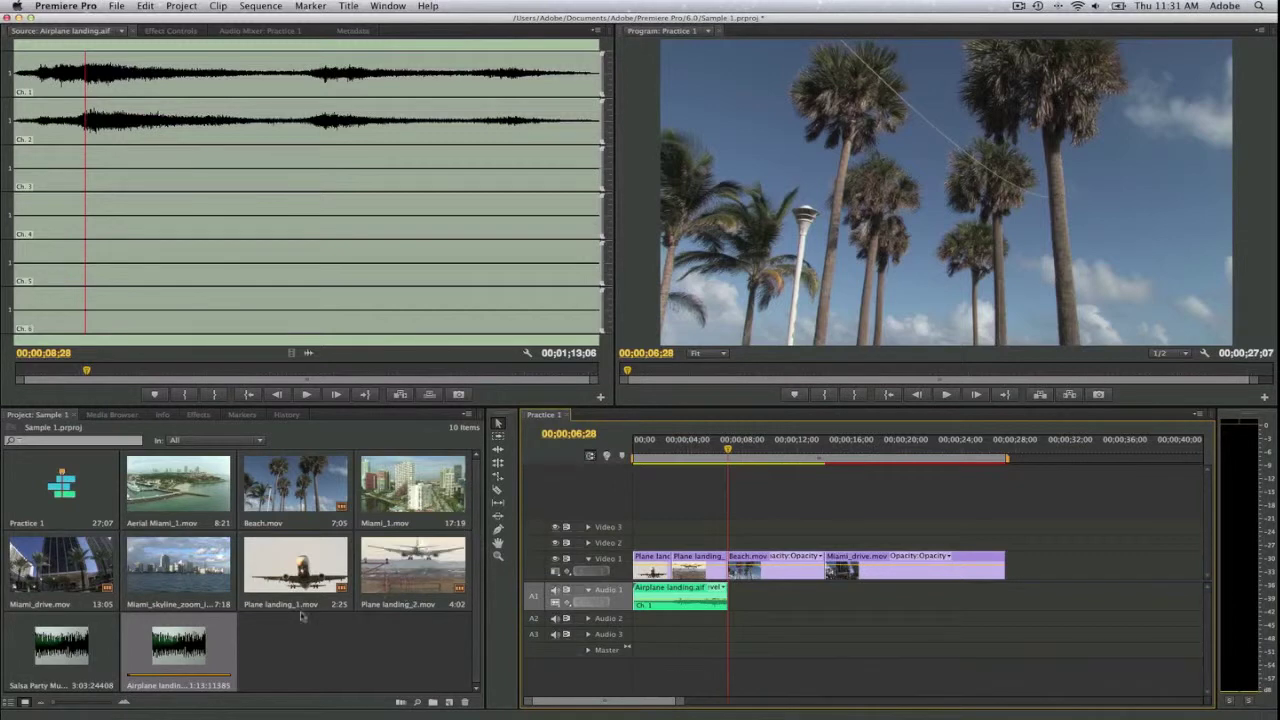
# Preview the opening of Salsa Party Music in the Source monitor.
pyautogui.doubleClick(71, 660)
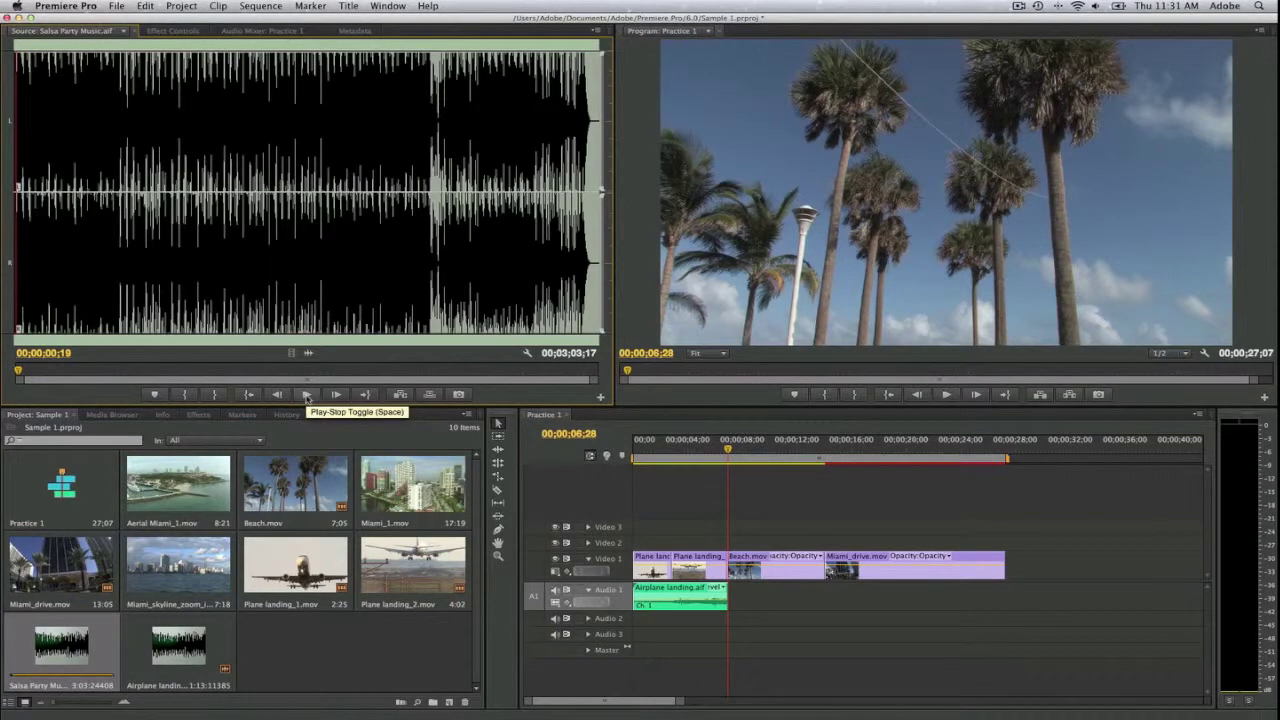
pyautogui.click(306, 394)
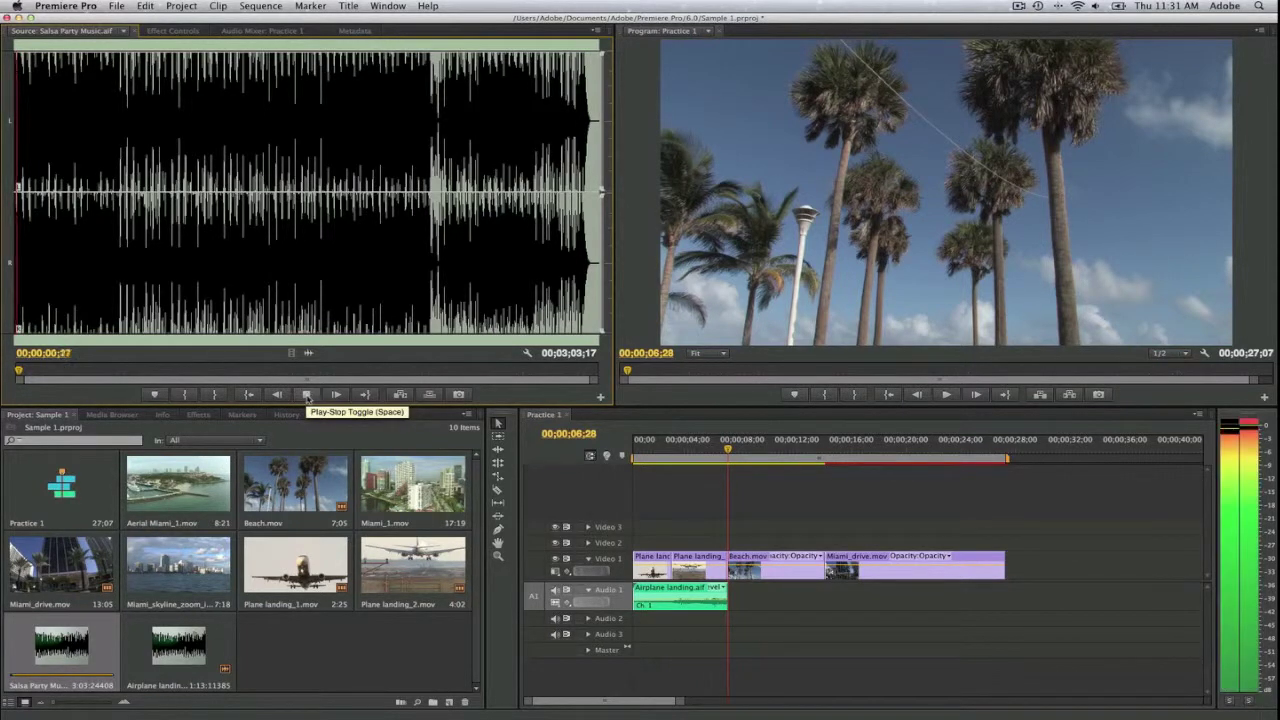
pyautogui.click(307, 395)
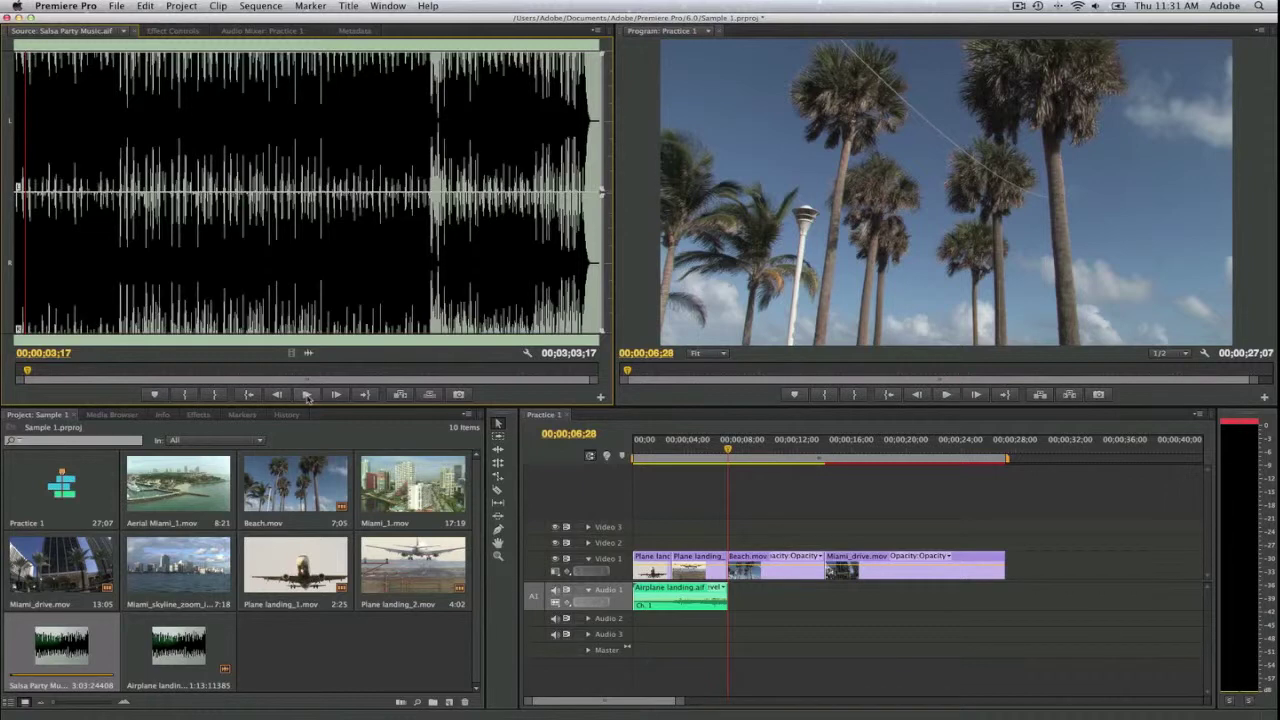
pyautogui.click(731, 455)
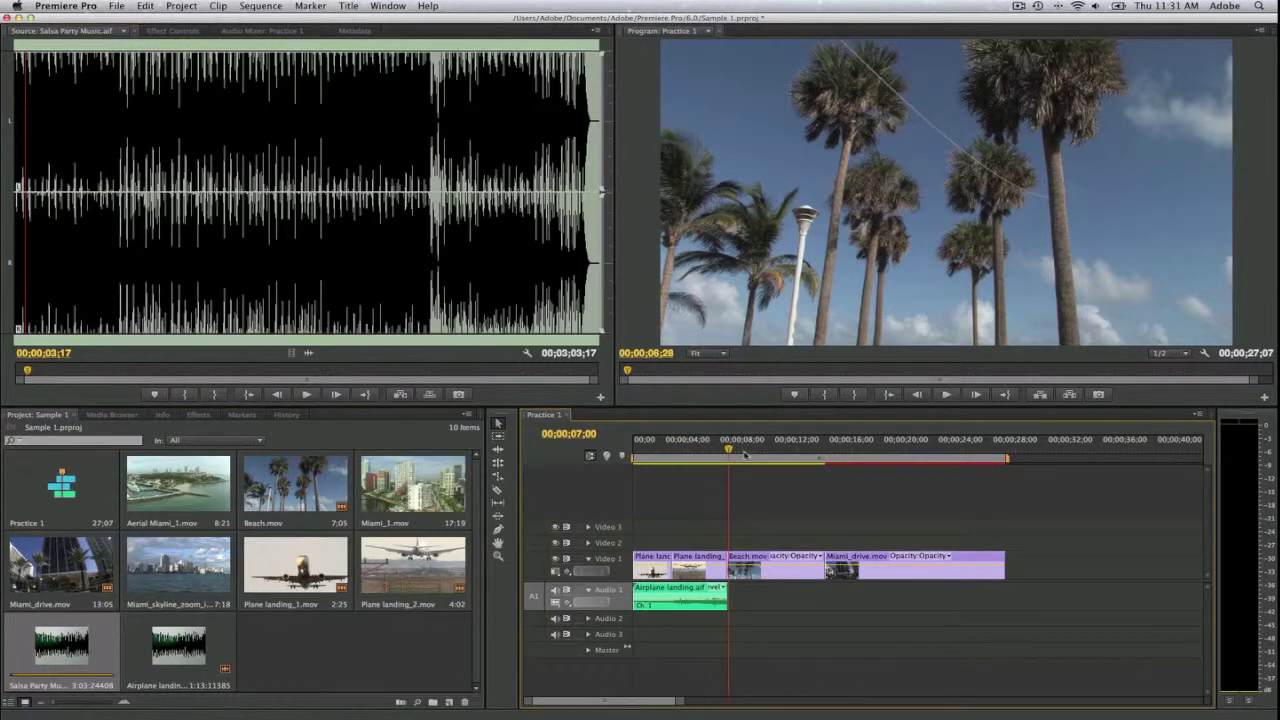
# Set the sequence In point at 06;27 and the Out point at 27;07.
pyautogui.moveTo(744, 455); pyautogui.dragTo(728, 455)
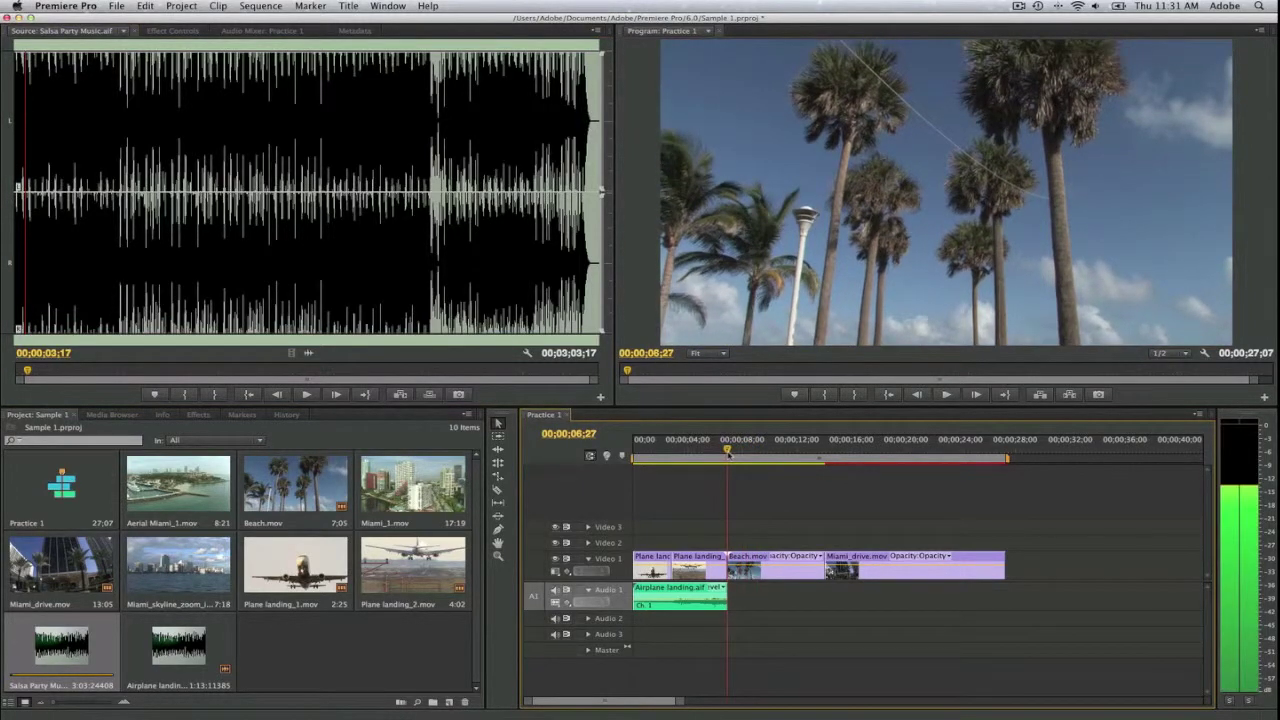
pyautogui.press('i')
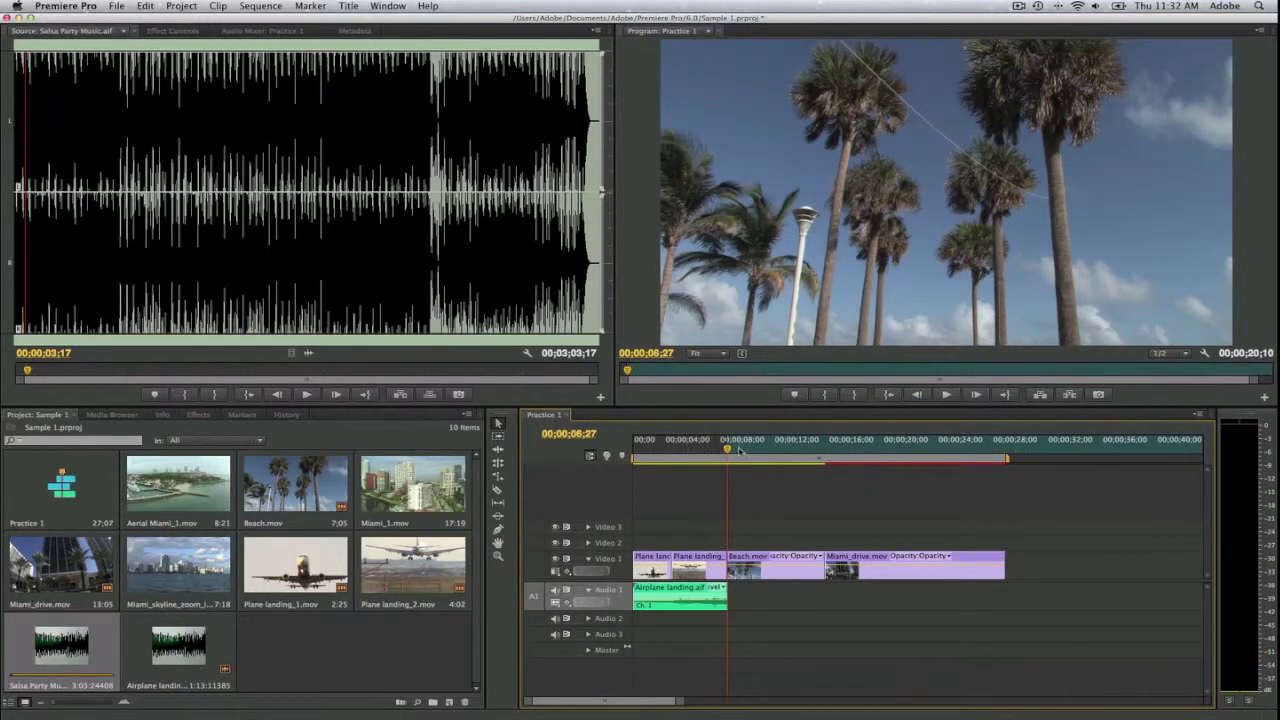
pyautogui.moveTo(745, 452); pyautogui.dragTo(1005, 466)
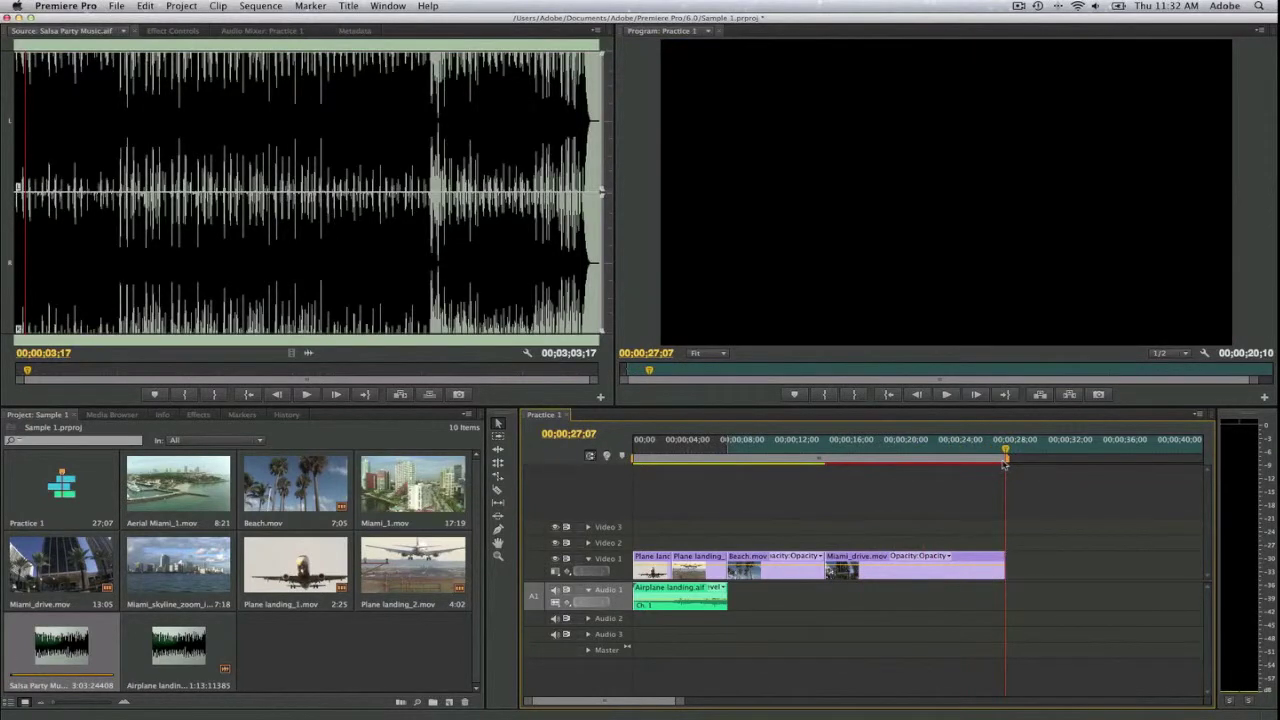
pyautogui.press('o')
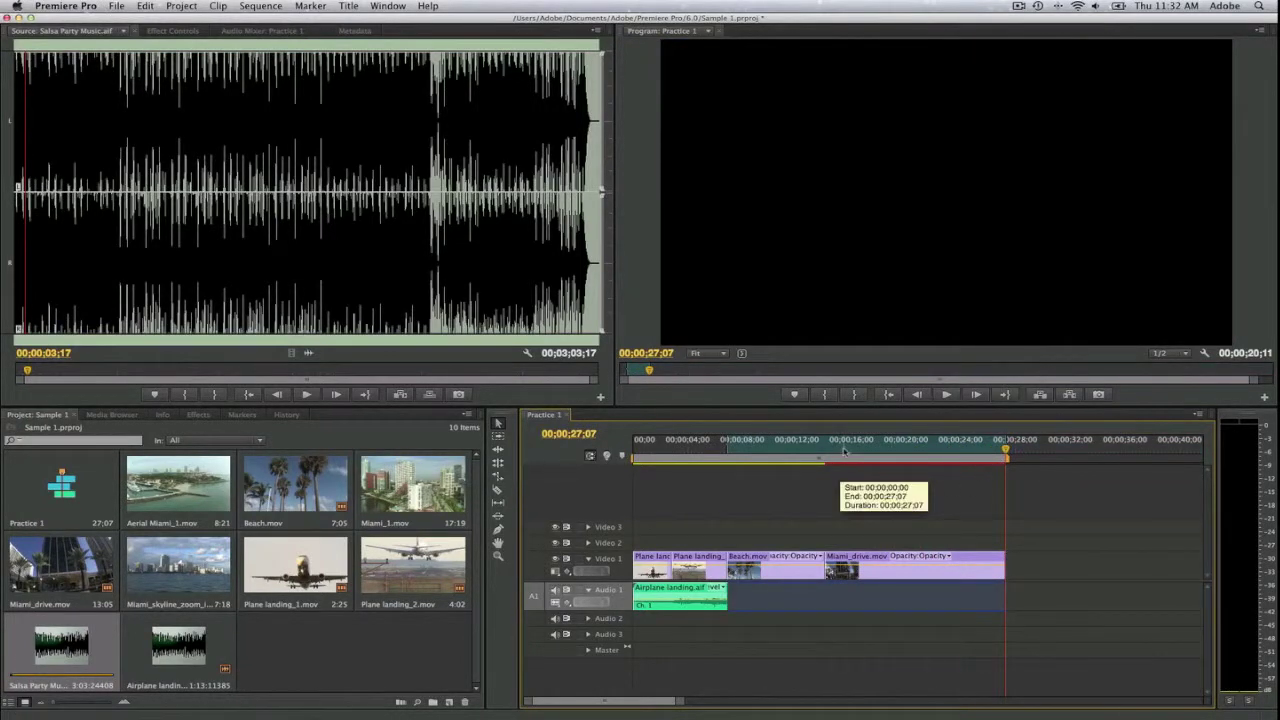
pyautogui.moveTo(844, 452); pyautogui.dragTo(729, 463)
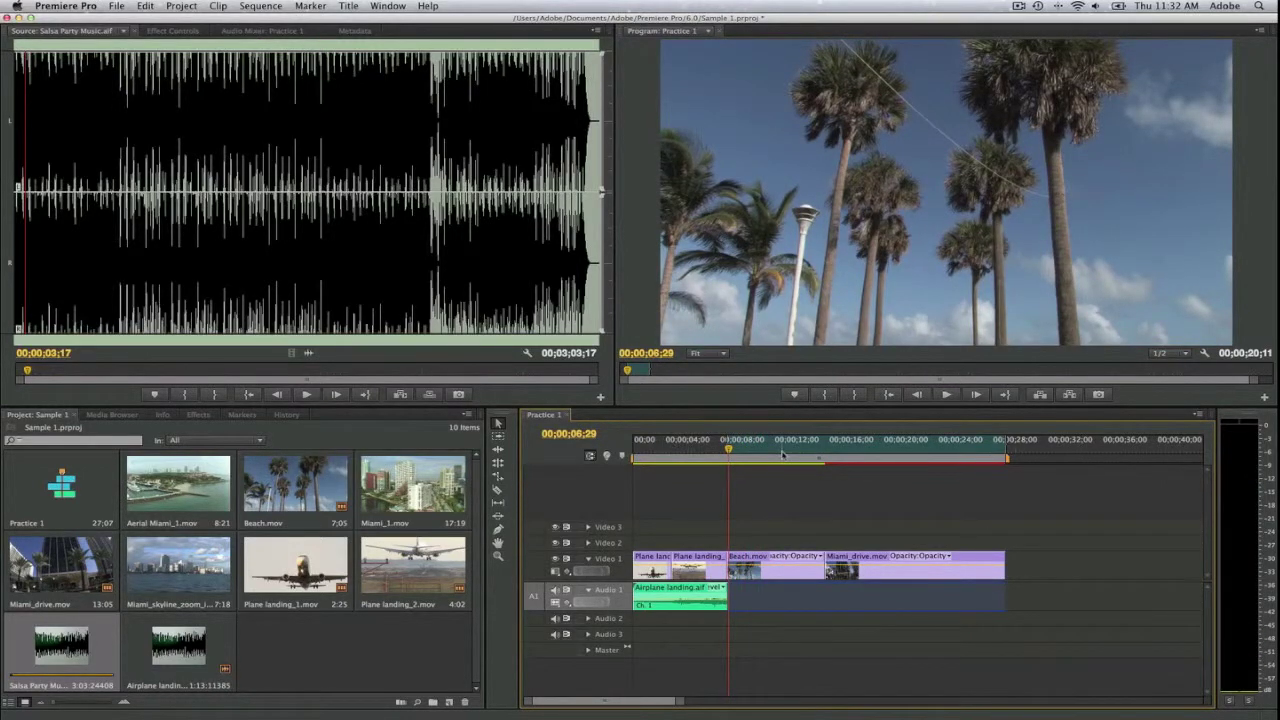
pyautogui.moveTo(783, 455); pyautogui.dragTo(860, 462)
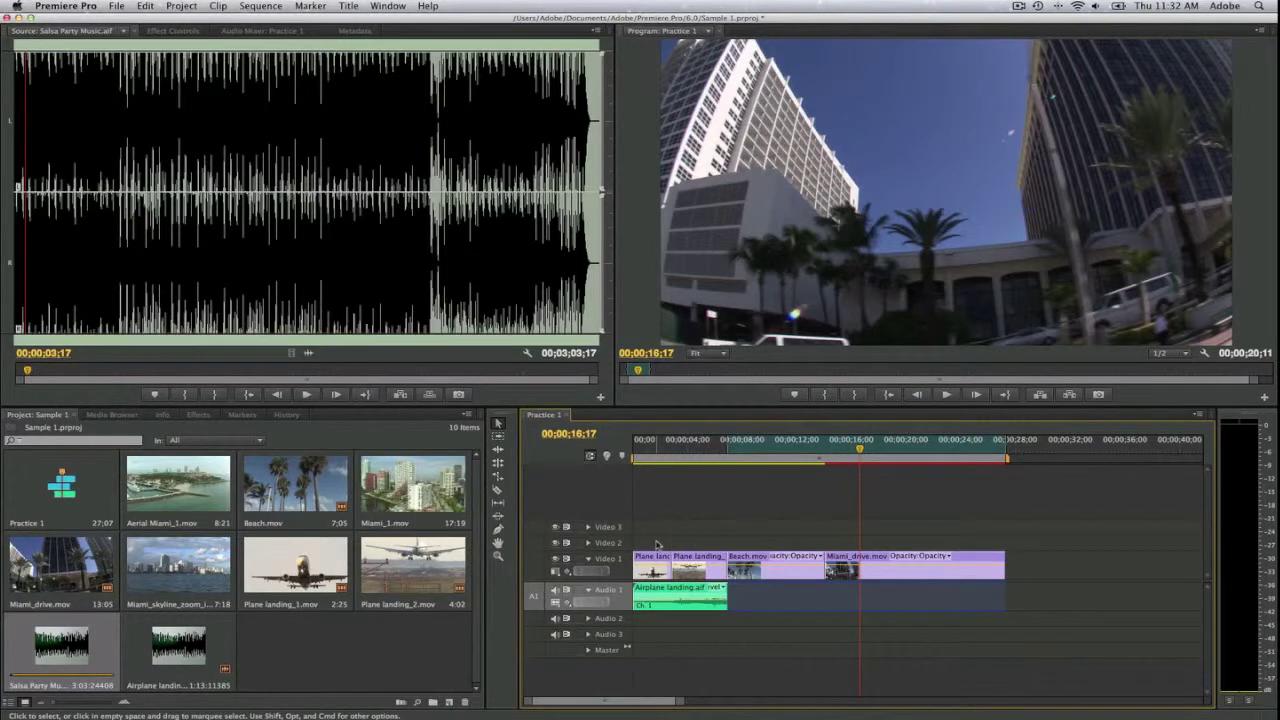
# Overwrite Salsa Party Music into the In/Out range on Audio 1 and replay from the start.
pyautogui.press('.')
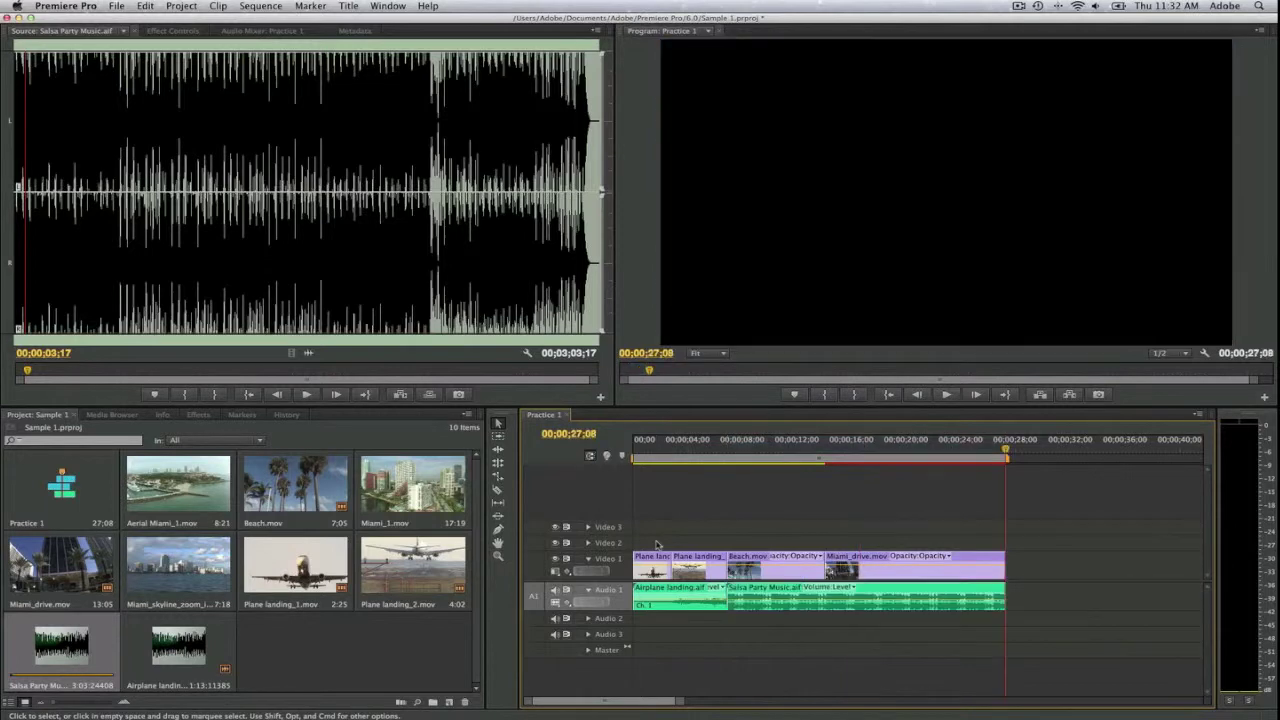
pyautogui.click(935, 458)
pyautogui.moveTo(935, 458); pyautogui.dragTo(740, 463)
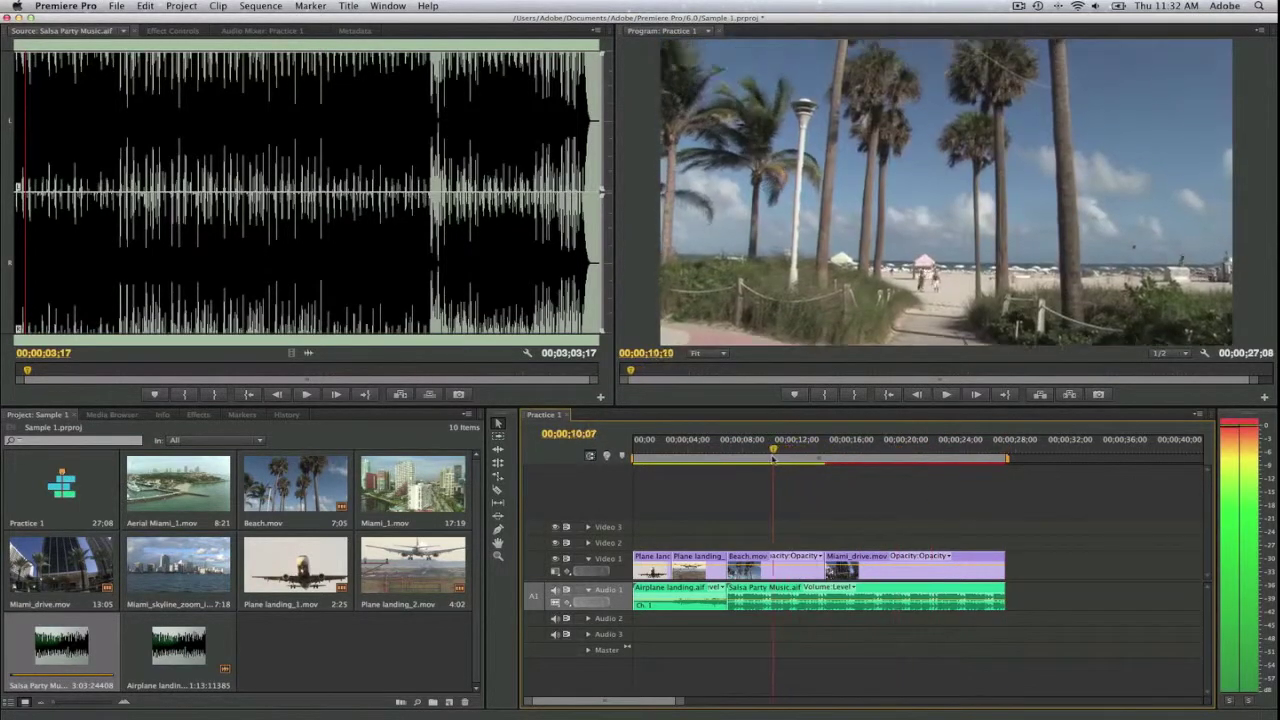
pyautogui.moveTo(740, 463); pyautogui.dragTo(628, 475)
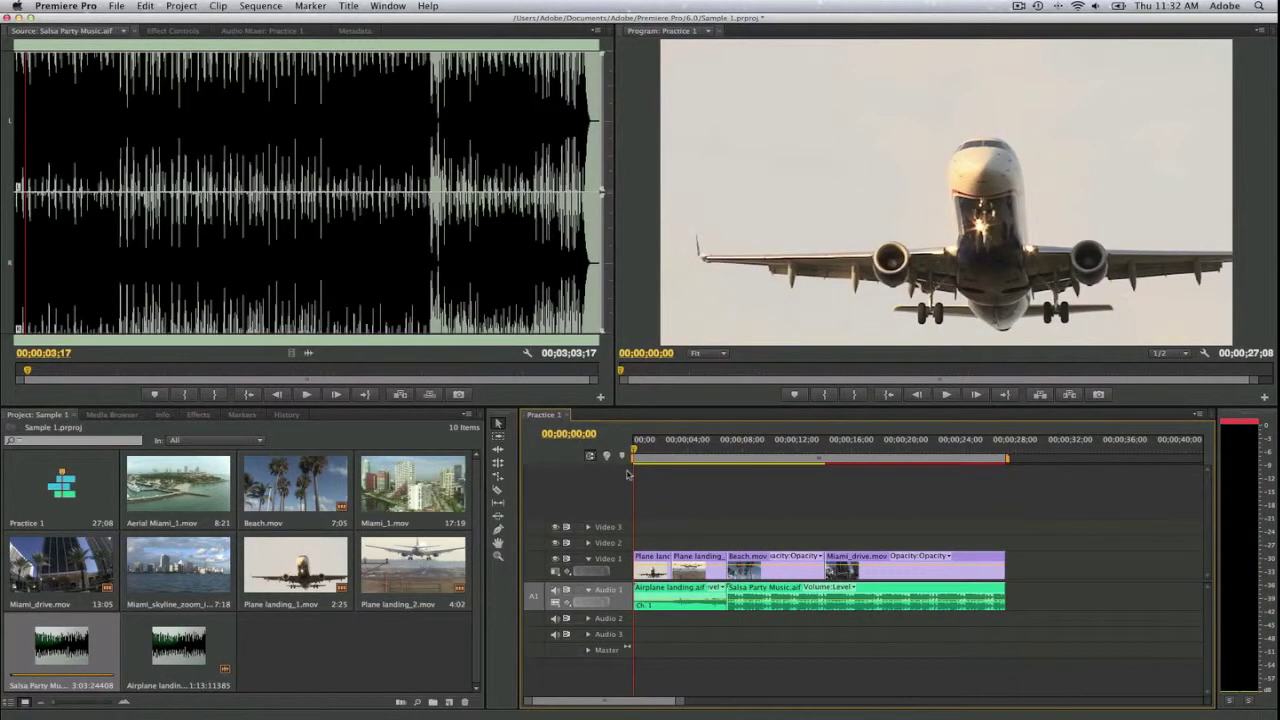
pyautogui.press('space')
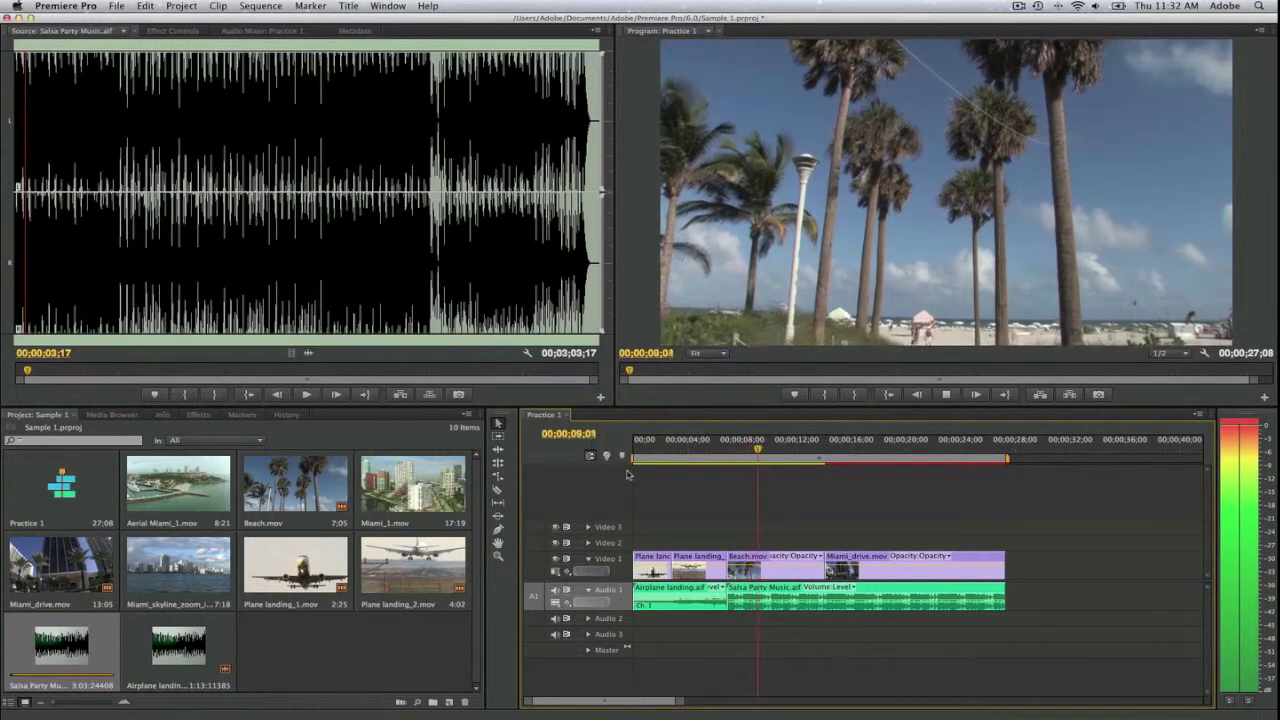
pyautogui.press('space')
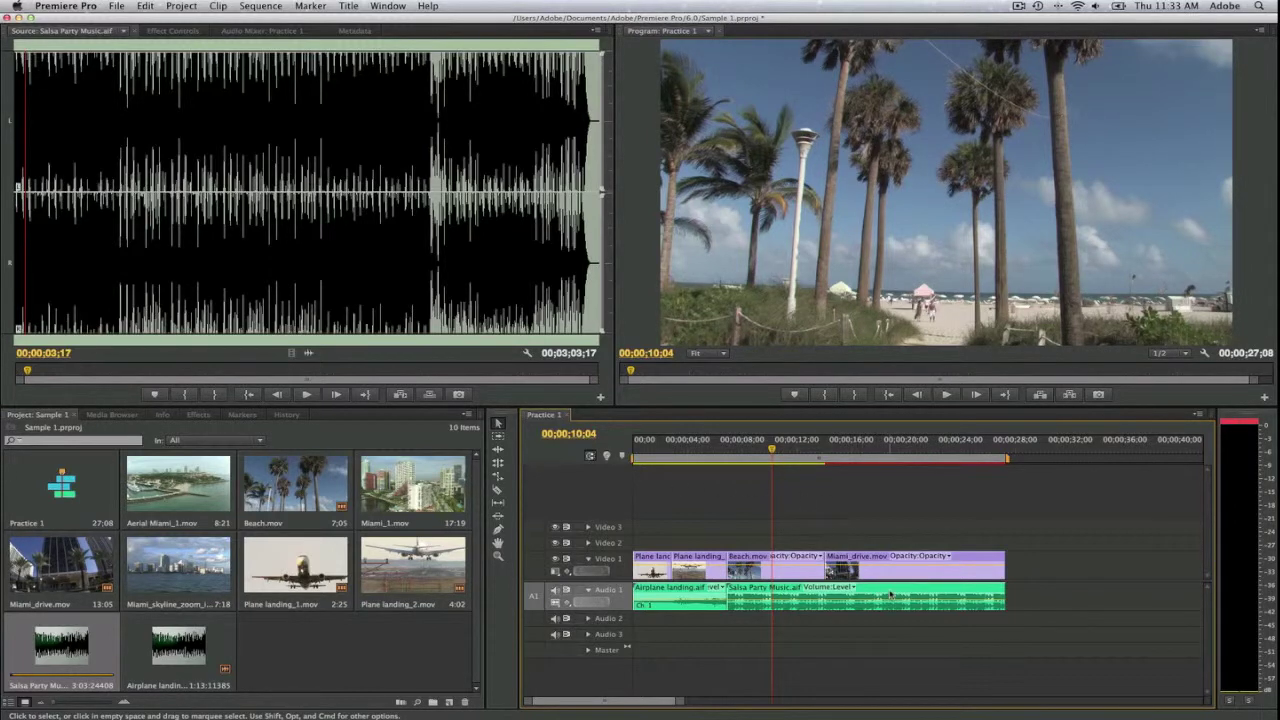
# Lower the Audio Mixer's Master fader to about -12.1 dB.
pyautogui.doubleClick(890, 594)
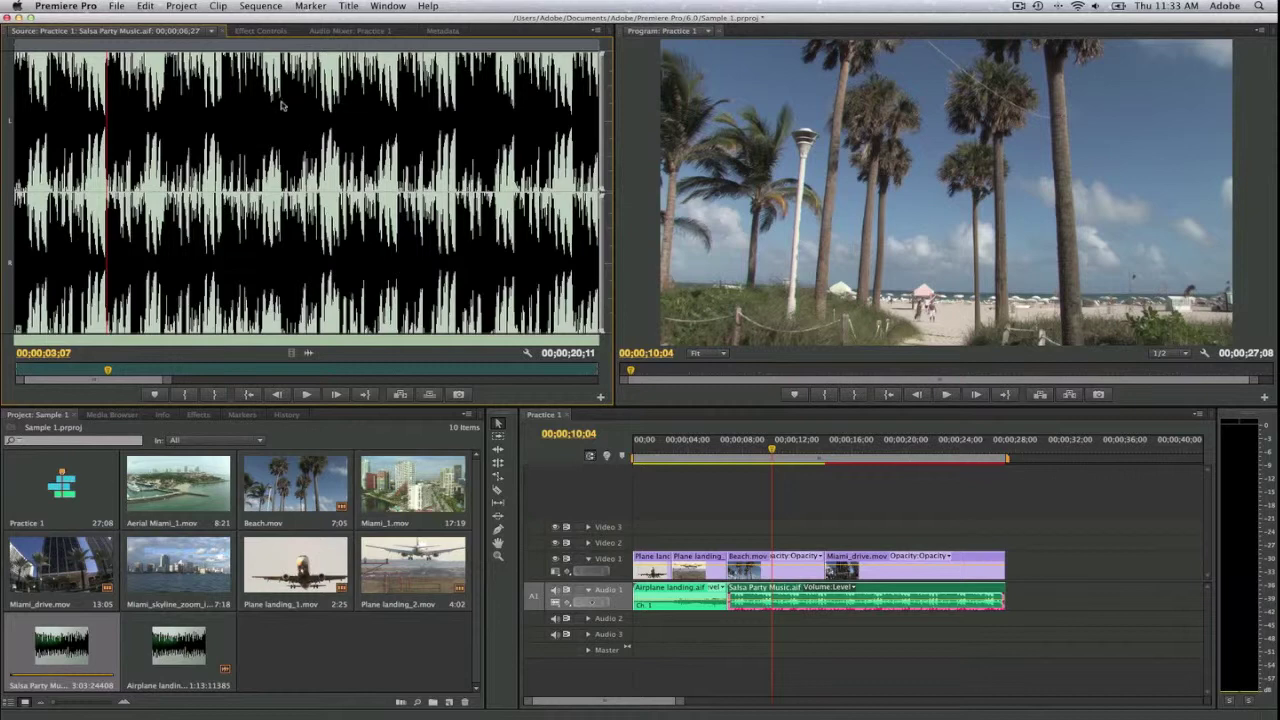
pyautogui.click(330, 31)
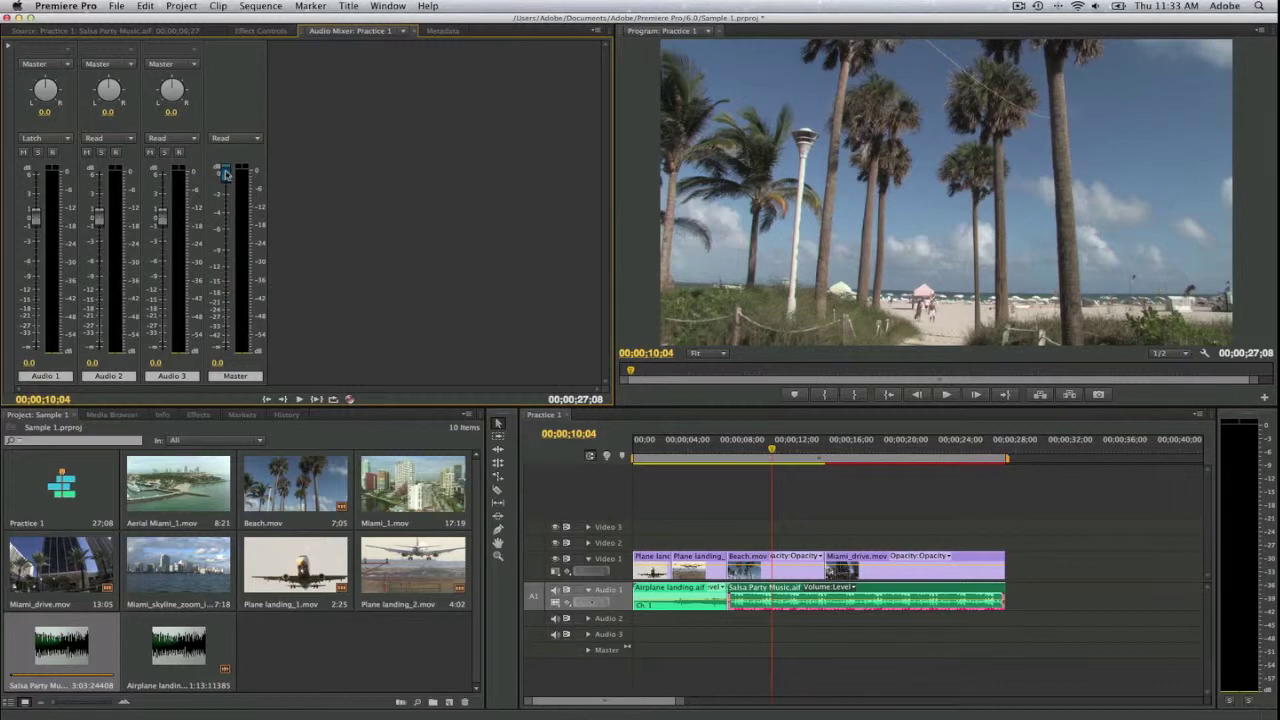
pyautogui.moveTo(226, 173); pyautogui.dragTo(226, 267)
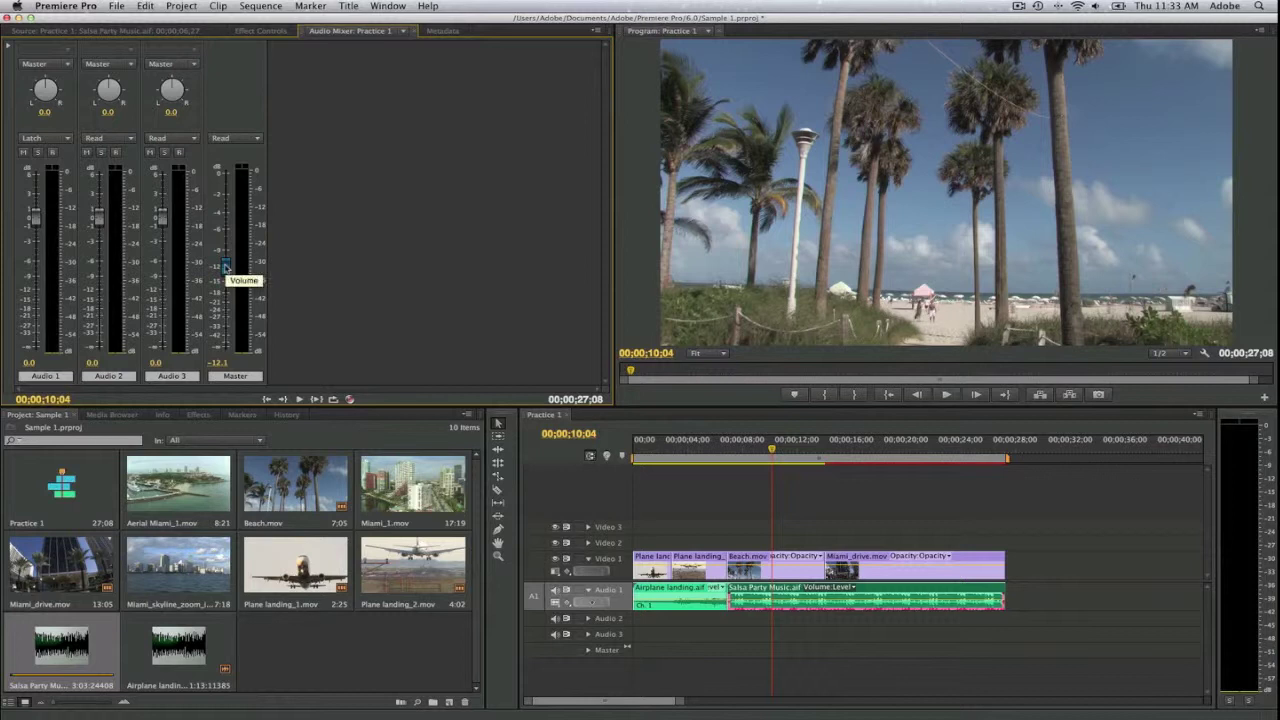
pyautogui.moveTo(777, 452); pyautogui.dragTo(733, 460)
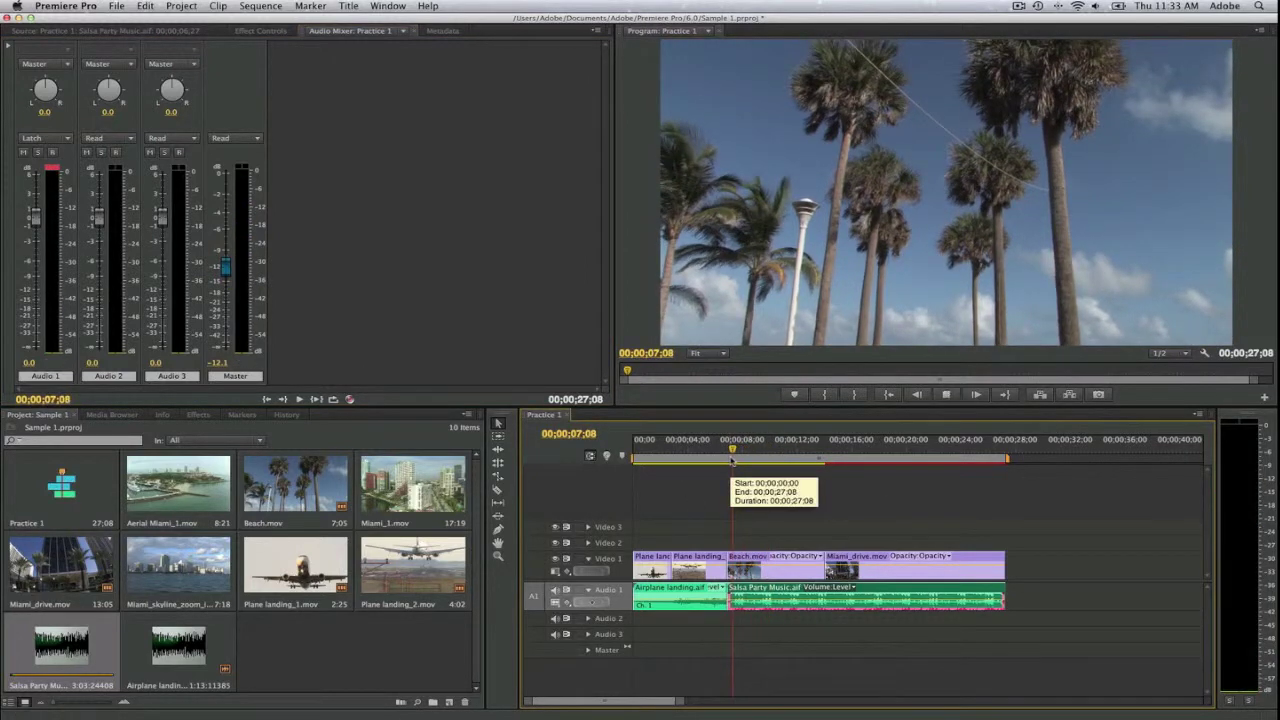
pyautogui.press('space')
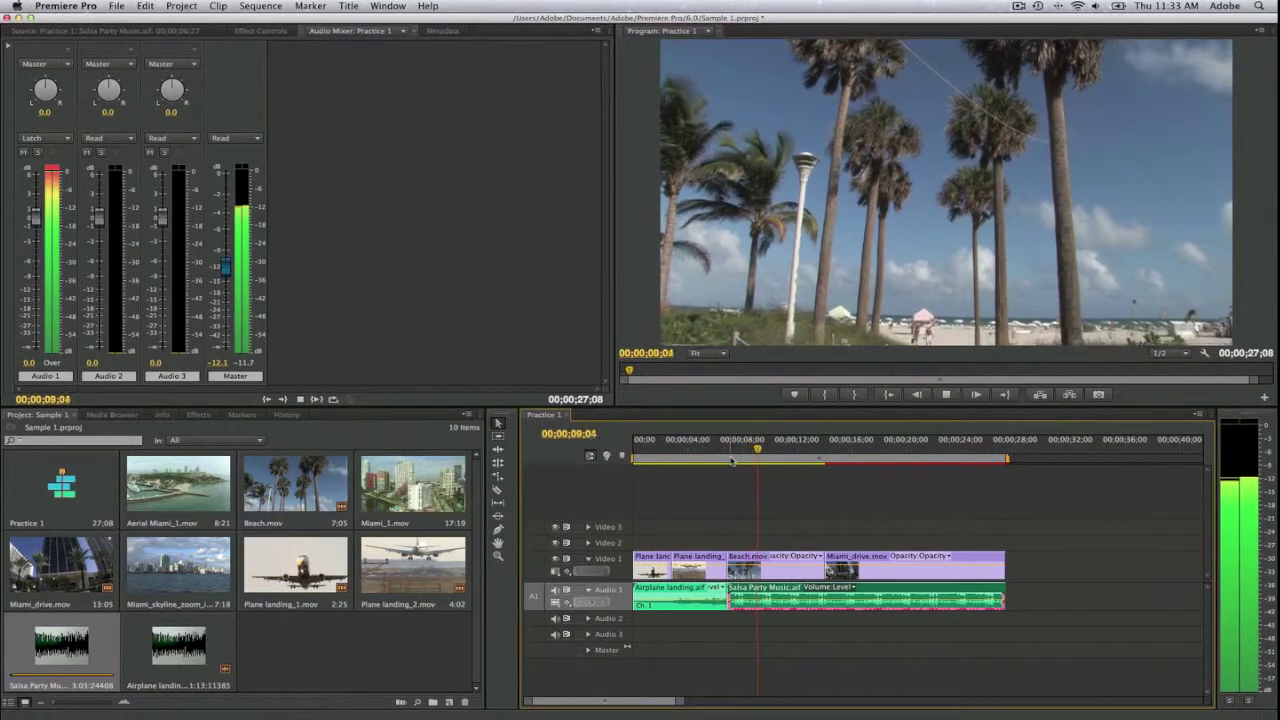
pyautogui.press('space')
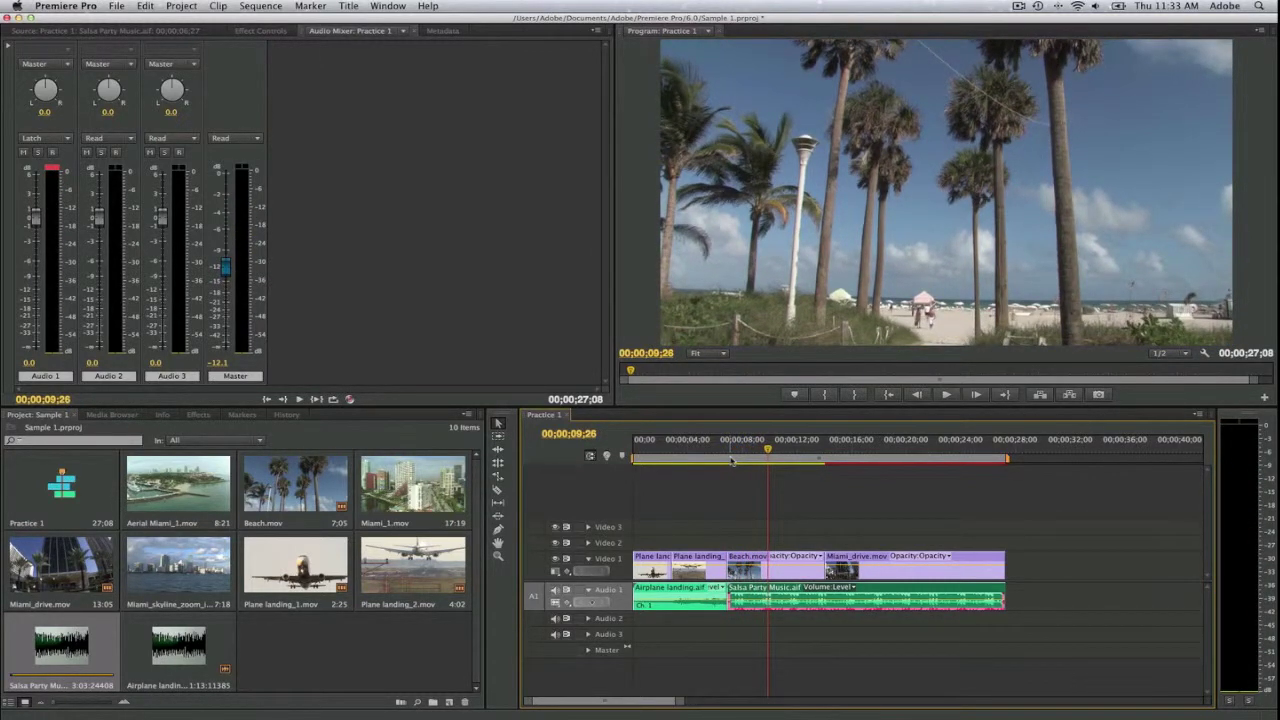
pyautogui.press('space')
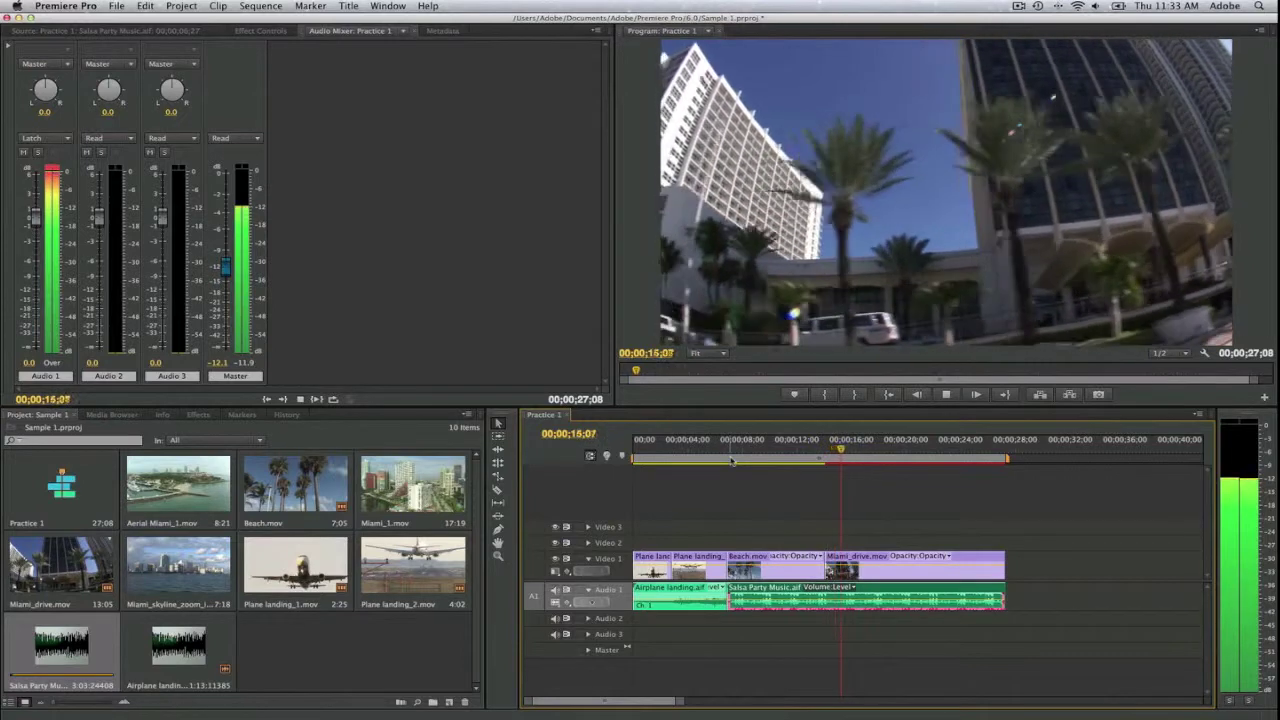
pyautogui.press('space')
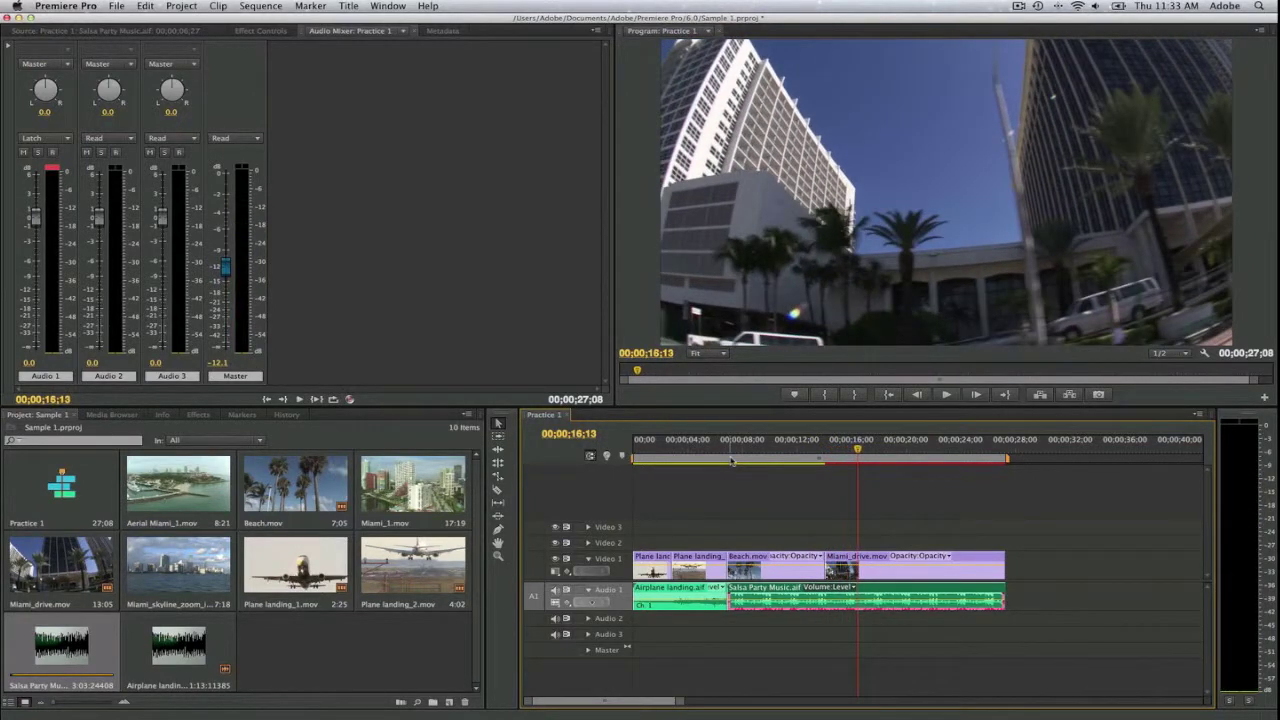